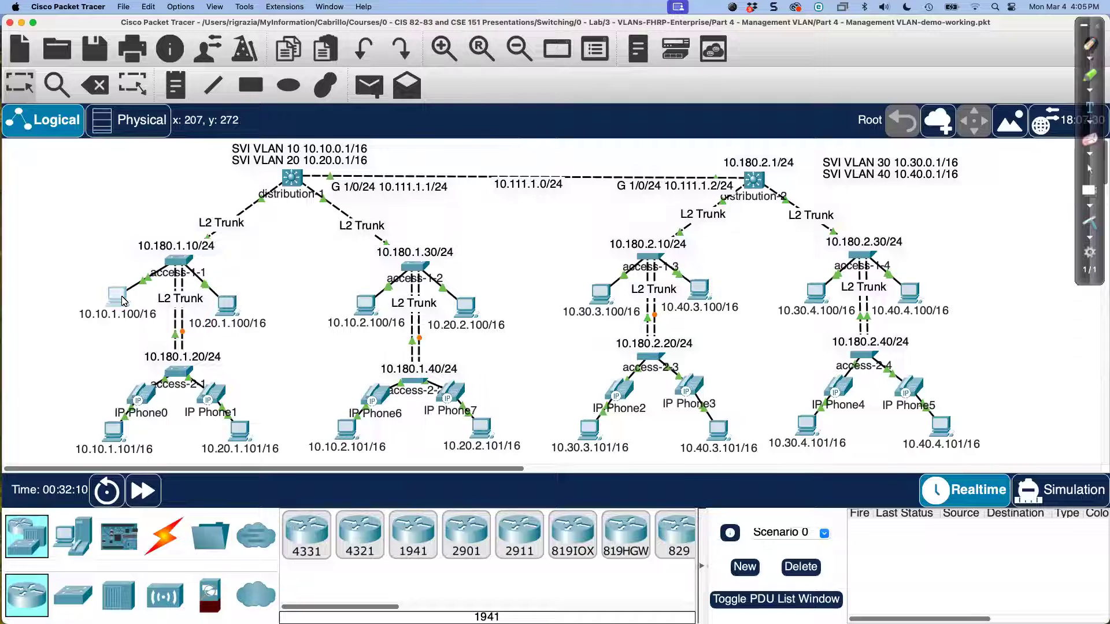
# Step: Open the window of PC 10.10.1.100/16 on its Desktop tab
pyautogui.click(124, 299)
# Step: Run ipconfig in the PC's Command Prompt and highlight the default gateway 10.10.0.1
pyautogui.click(852, 108)
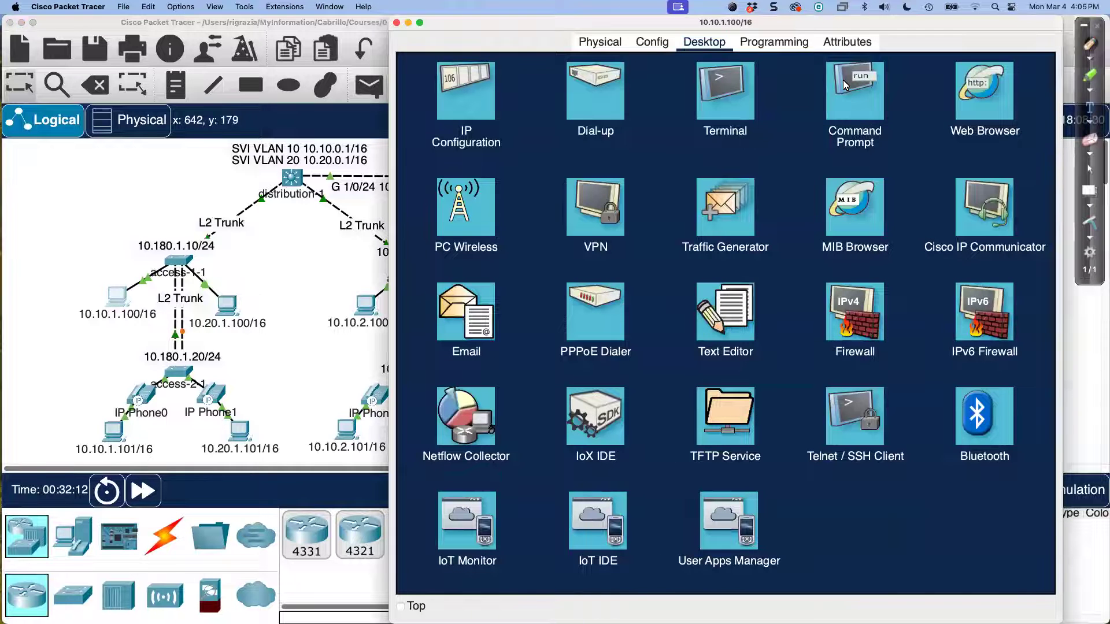
pyautogui.moveTo(811, 19); pyautogui.dragTo(857, 19)
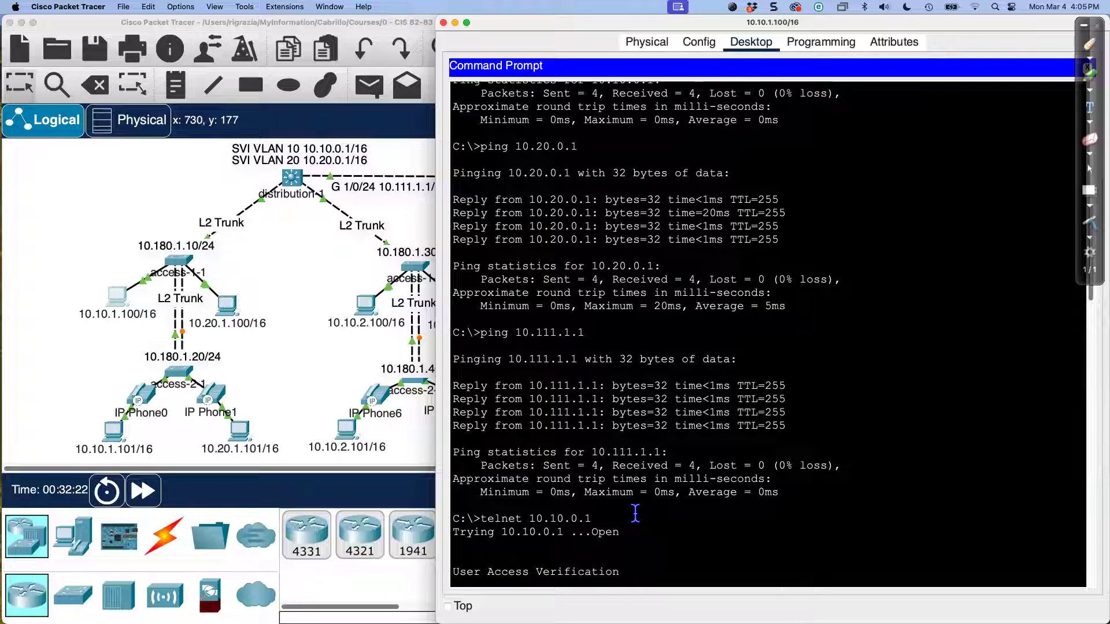
pyautogui.scroll(-15, 635, 513)
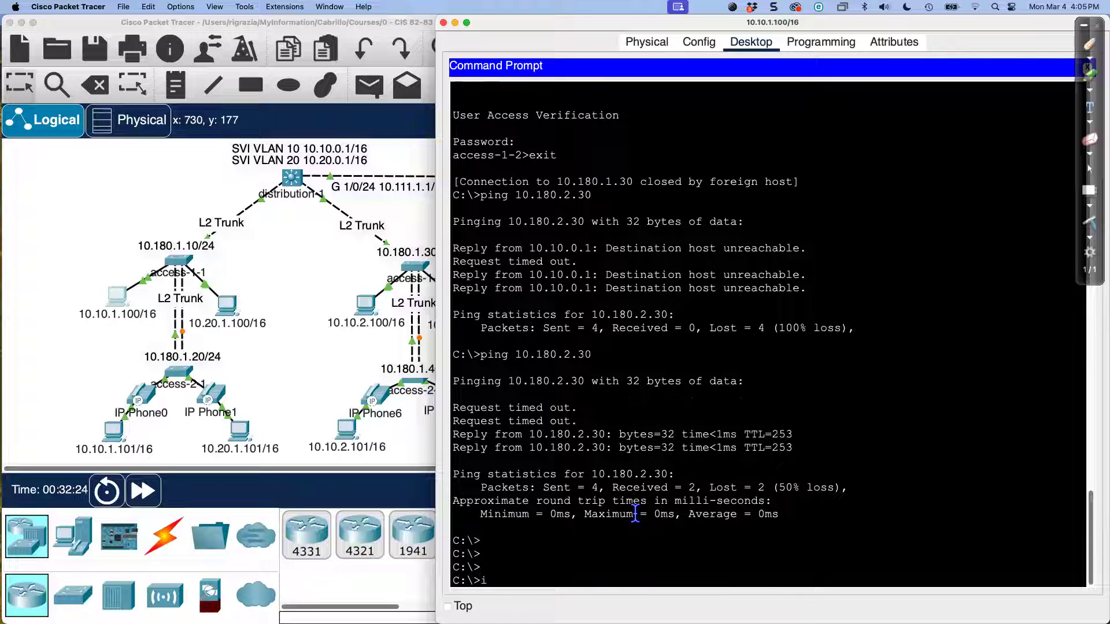
pyautogui.write('g')
pyautogui.press('Return')
pyautogui.press('Return')
pyautogui.press('Return')
pyautogui.press('Return')
pyautogui.press('Return')
pyautogui.press('Return')
pyautogui.press('Return')
pyautogui.press('Return')
pyautogui.press('Return')
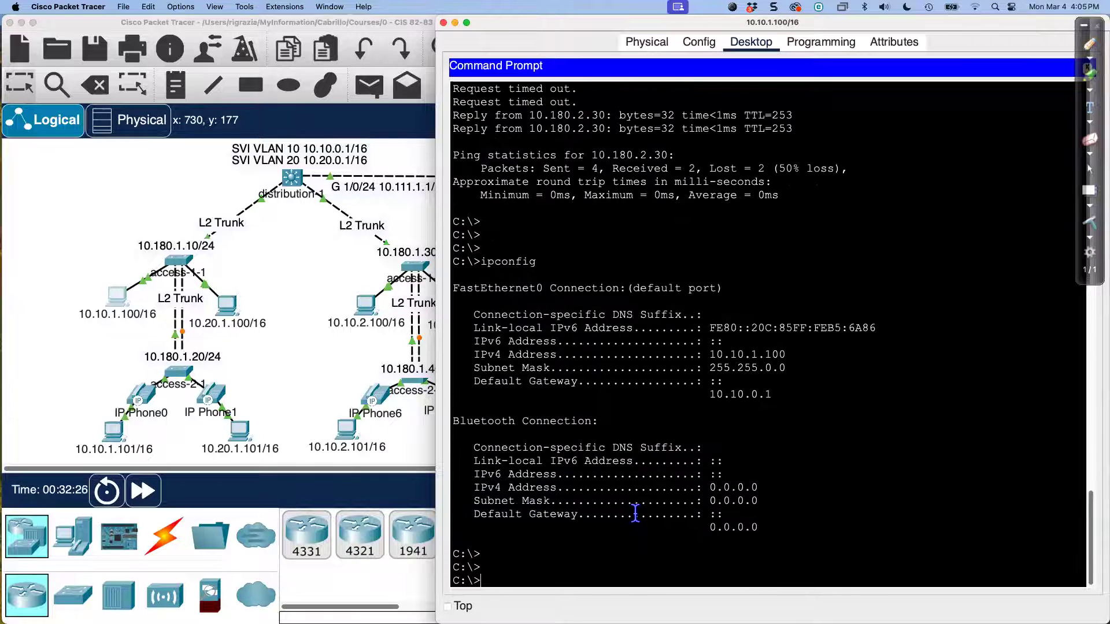
pyautogui.press('Return')
pyautogui.press('Return')
pyautogui.press('Return')
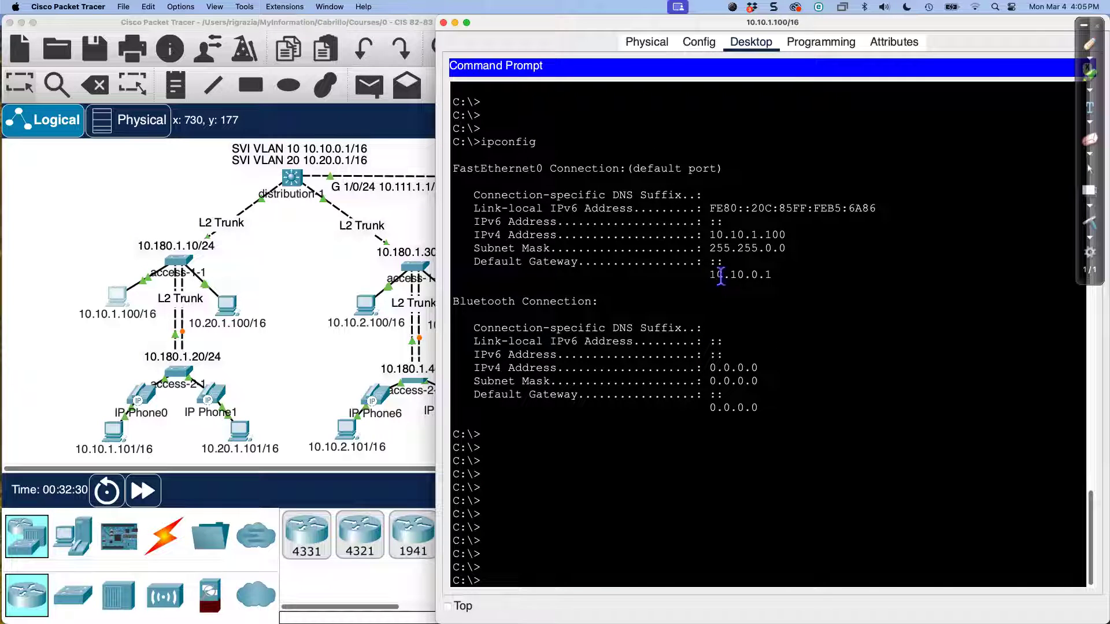
pyautogui.moveTo(708, 274); pyautogui.dragTo(773, 295)
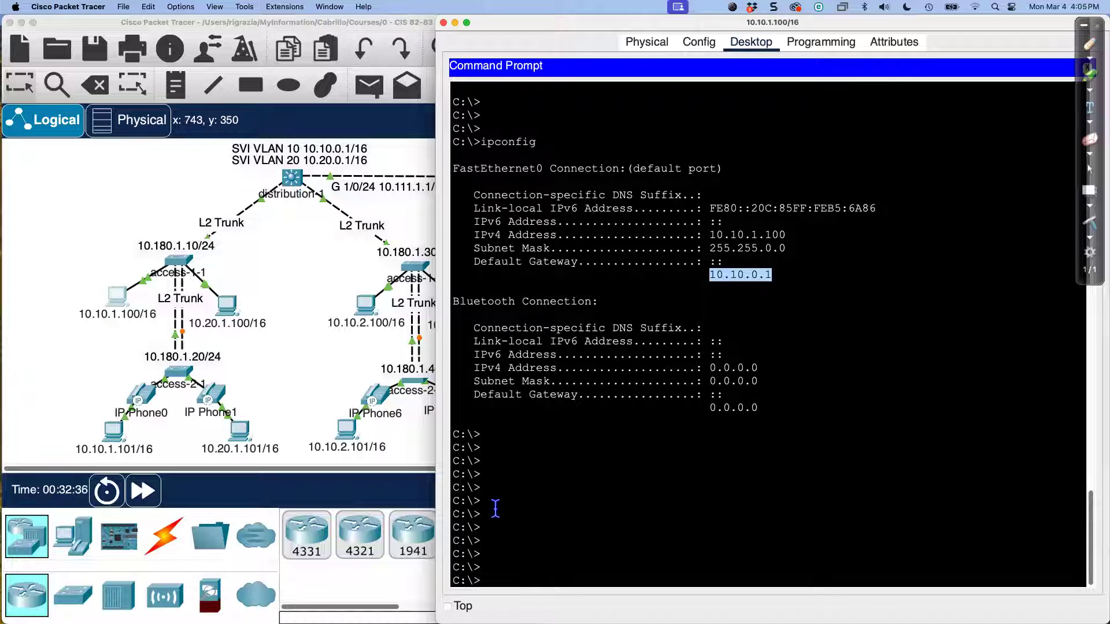
pyautogui.click(545, 554)
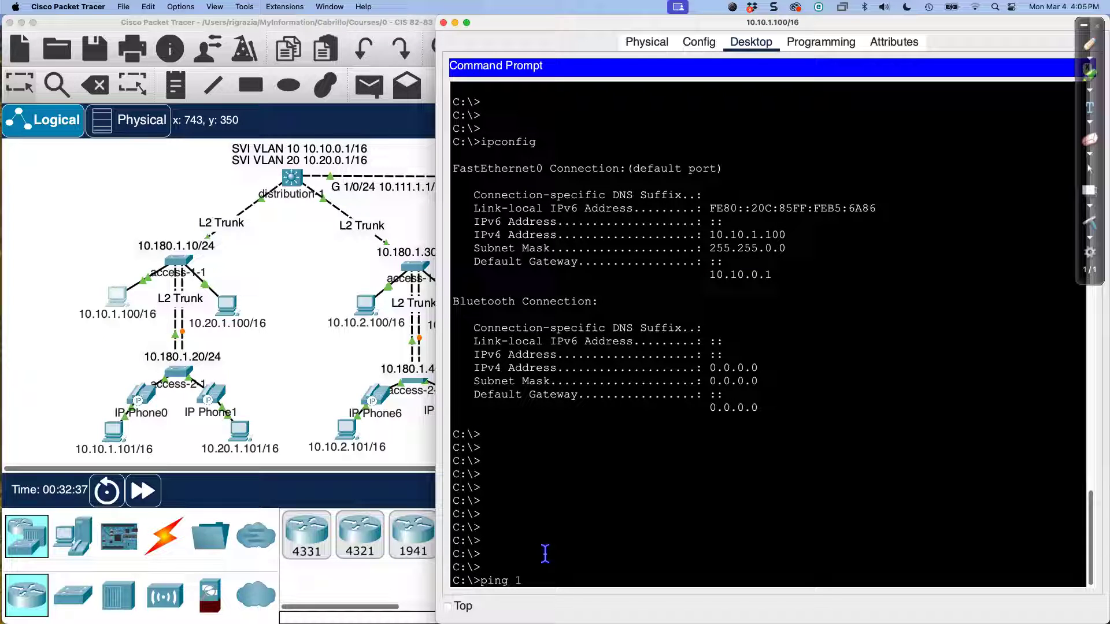
# Step: Ping the PC's default gateway 10.10.0.1
pyautogui.write('ping 10.10.0')
pyautogui.moveTo(710, 271); pyautogui.dragTo(778, 275)
pyautogui.click(701, 507)
pyautogui.press('BackSpace')
pyautogui.press('BackSpace')
pyautogui.press('BackSpace')
pyautogui.press('BackSpace')
pyautogui.press('BackSpace')
pyautogui.press('BackSpace')
pyautogui.press('BackSpace')
pyautogui.press('BackSpace')
pyautogui.press('BackSpace')
pyautogui.press('BackSpace')
pyautogui.press('BackSpace')
pyautogui.press('BackSpace')
pyautogui.press('BackSpace')
pyautogui.press('Return')
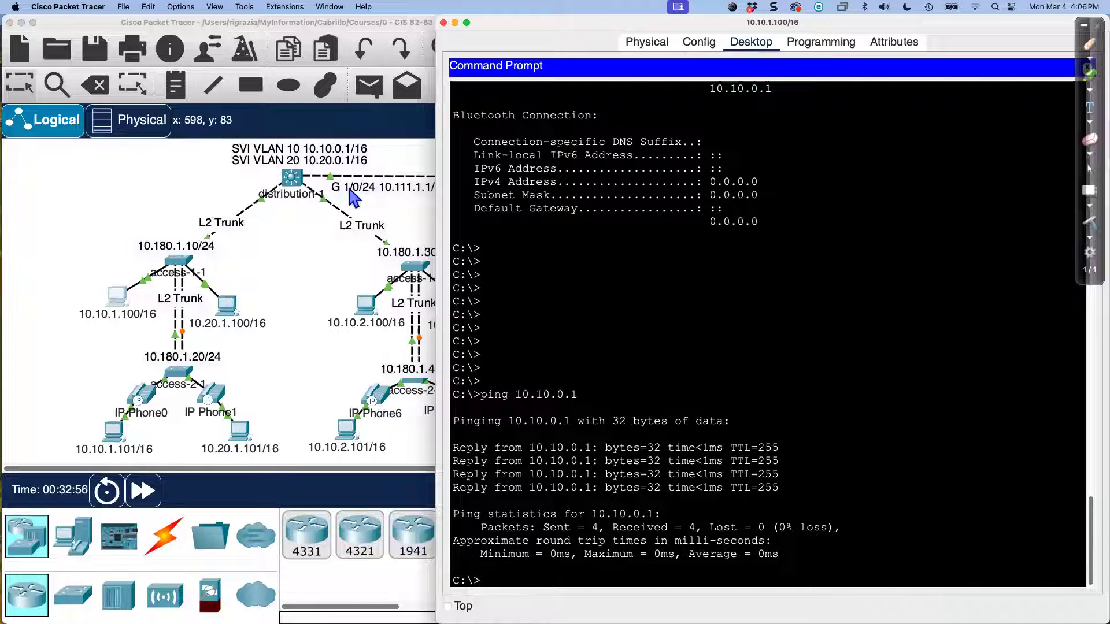
# Step: Ping the VLAN 20 gateway 10.20.0.1 and the distribution link address 10.111.1.1
pyautogui.write('p')
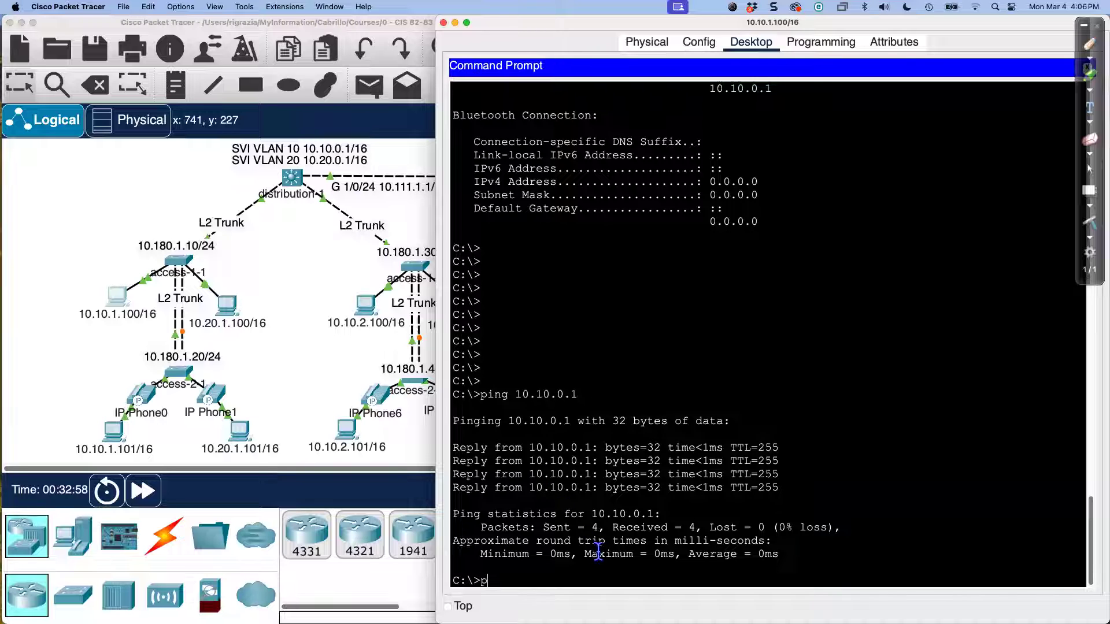
pyautogui.write('ing 10.20.')
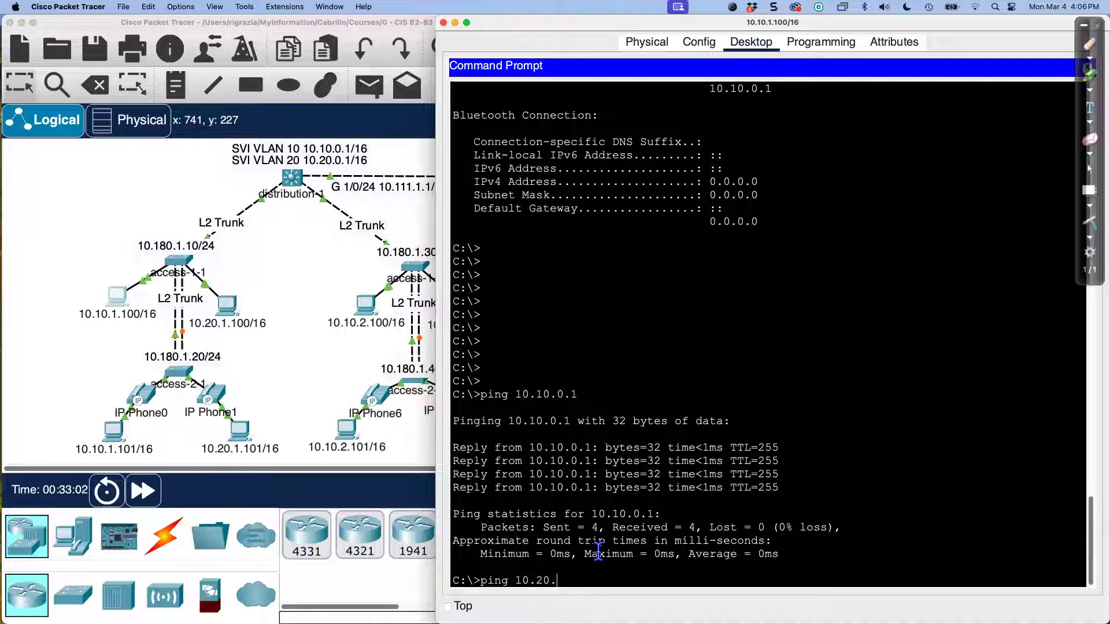
pyautogui.press('Return')
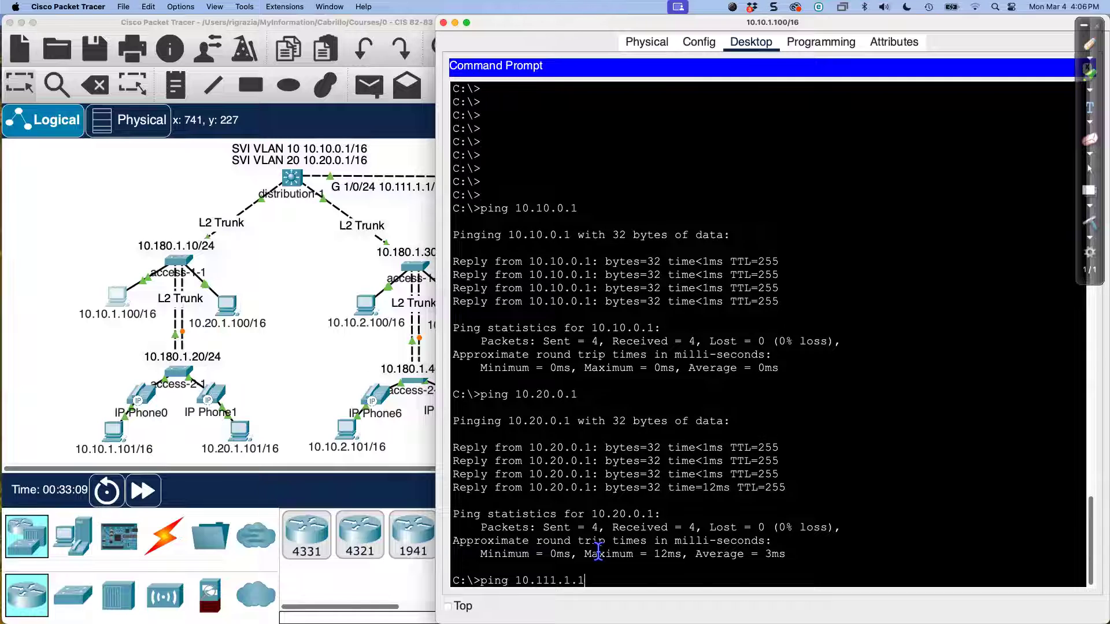
pyautogui.press('Return')
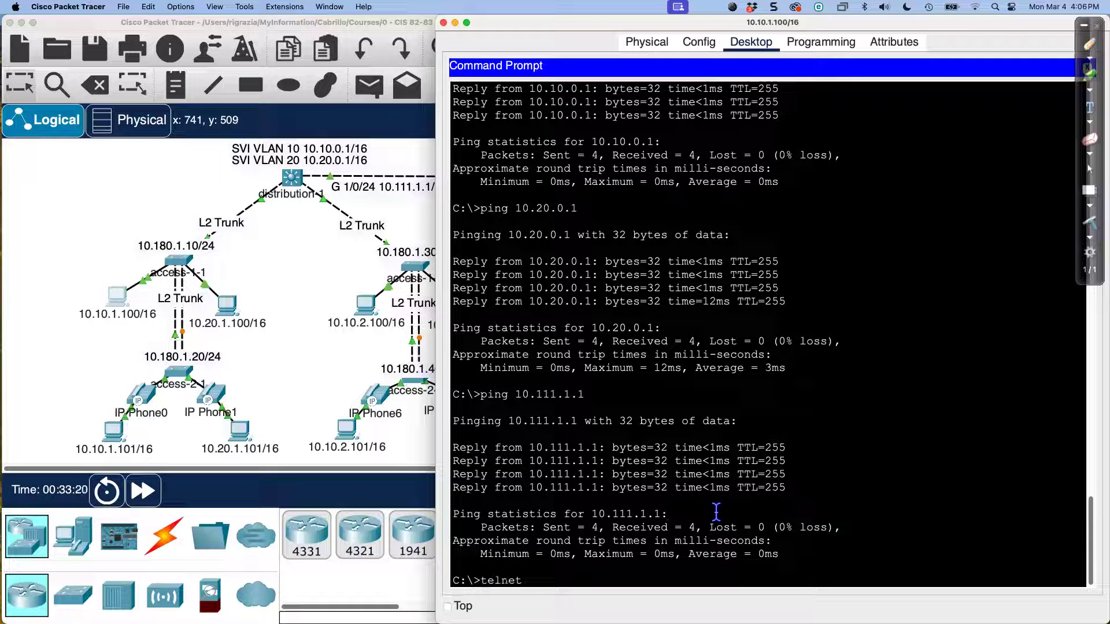
# Step: Telnet to distribution-1 at 10.10.0.1, log in with the password, and exit
pyautogui.write('0.')
pyautogui.write('10.0.1')
pyautogui.press('Return')
pyautogui.write('cisco')
pyautogui.press('Return')
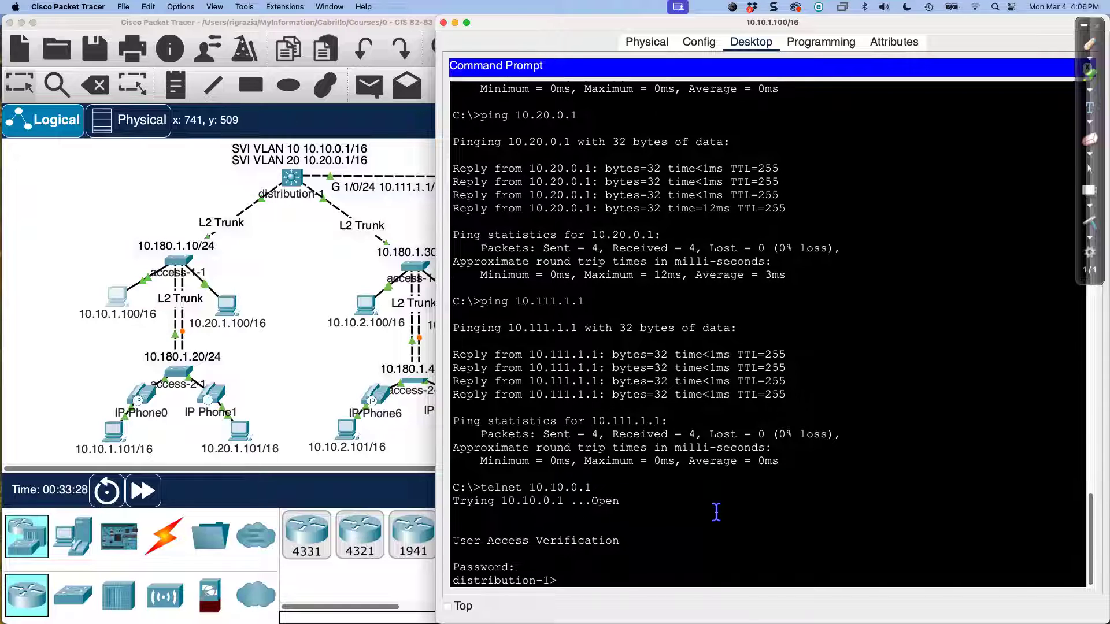
pyautogui.write('exit')
pyautogui.press('Return')
# Step: Telnet to distribution-1 at 10.20.0.1, log in, and exit the session
pyautogui.press('Up')
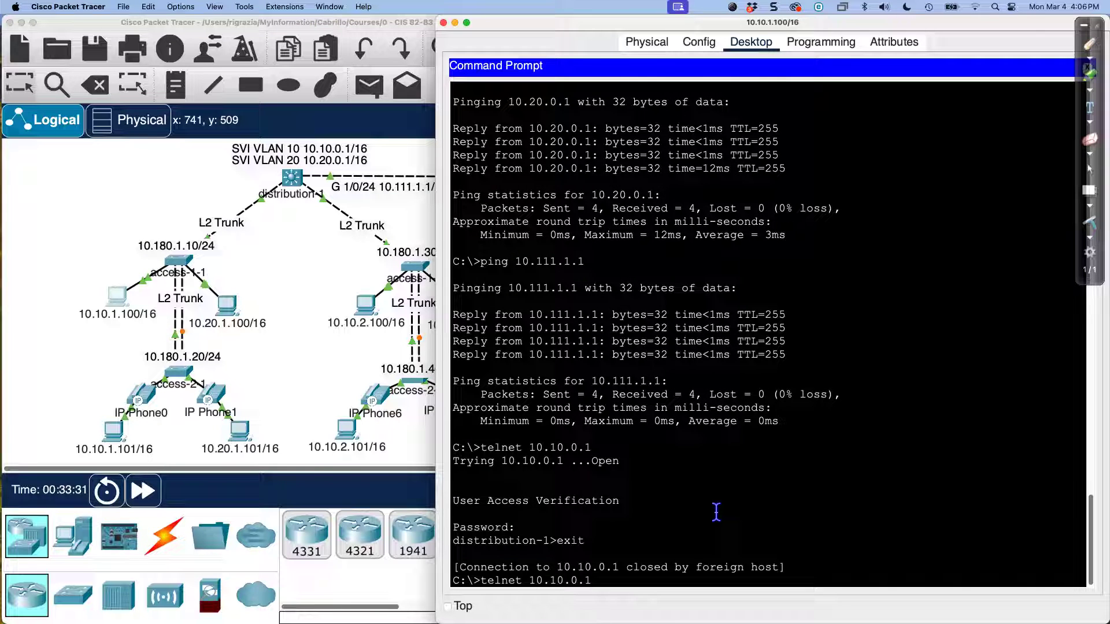
pyautogui.press('Left')
pyautogui.press('Left')
pyautogui.press('Left')
pyautogui.press('Left')
pyautogui.press('Left')
pyautogui.press('BackSpace')
pyautogui.write('3')
pyautogui.press('BackSpace')
pyautogui.write('2')
pyautogui.press('Return')
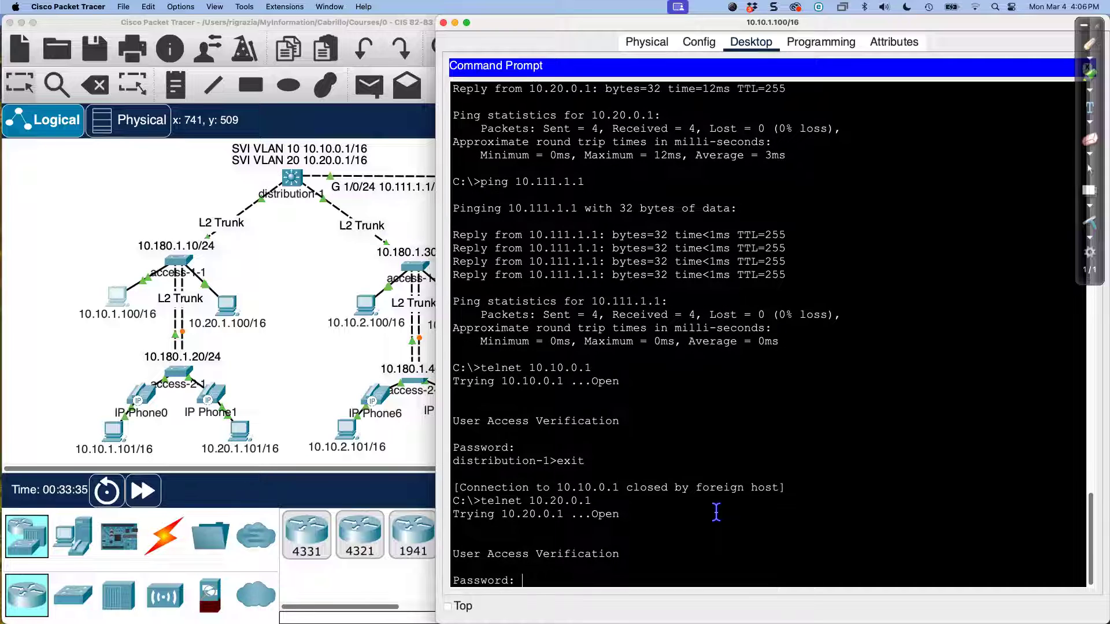
pyautogui.press('Return')
pyautogui.write('exit')
pyautogui.press('Return')
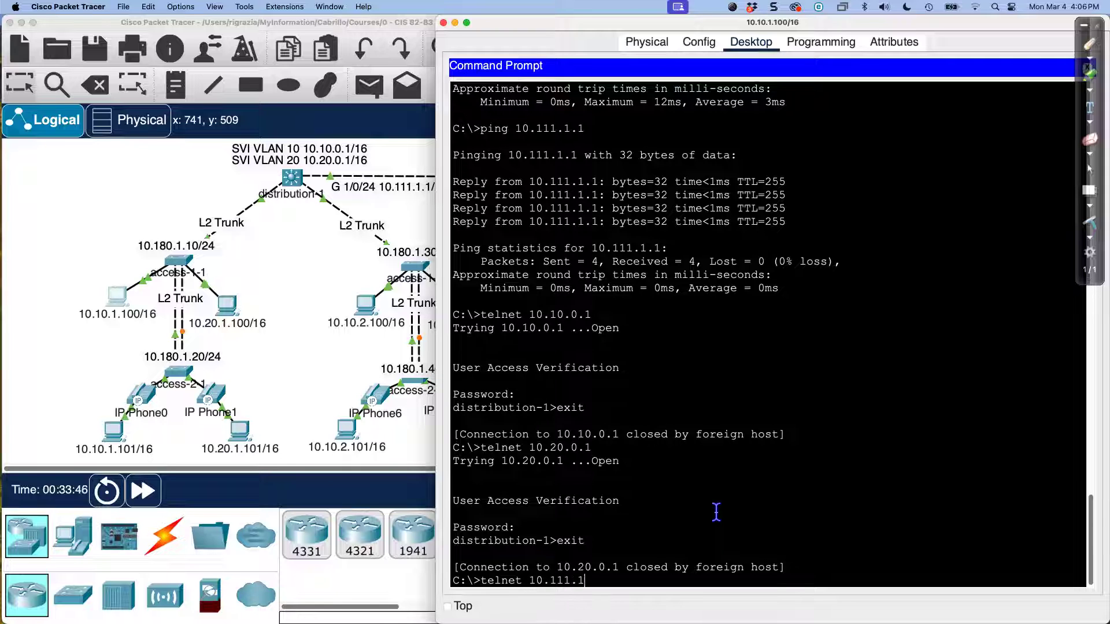
# Step: Telnet to distribution-1 at 10.111.1.1, log in, and return to the topology
pyautogui.press('Return')
pyautogui.press('Return')
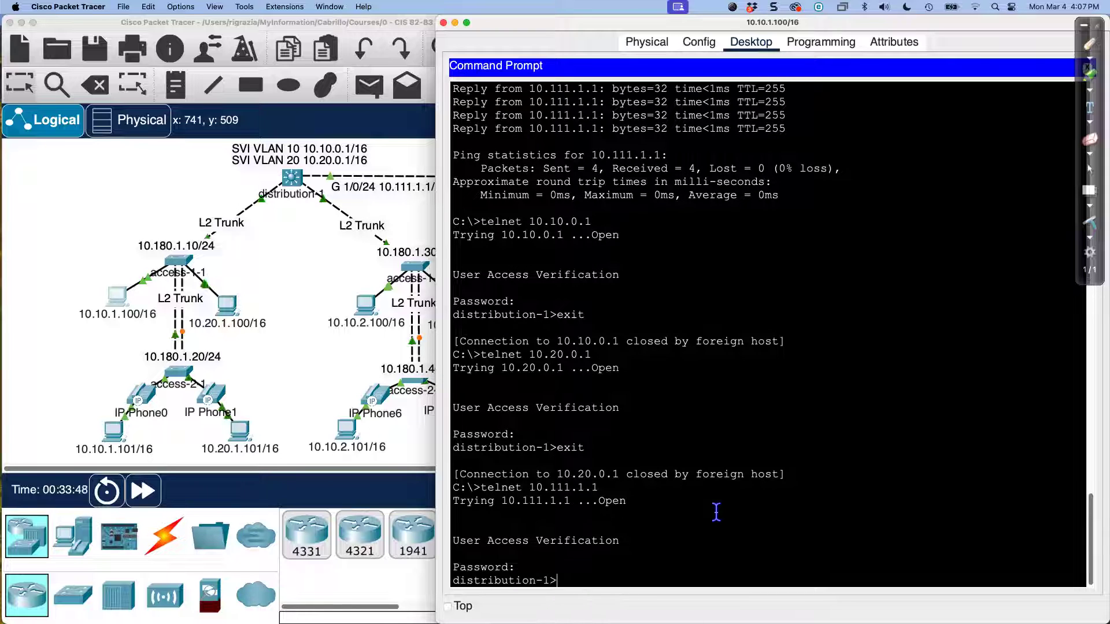
pyautogui.write('exit')
pyautogui.press('Return')
pyautogui.press('Return')
pyautogui.press('Return')
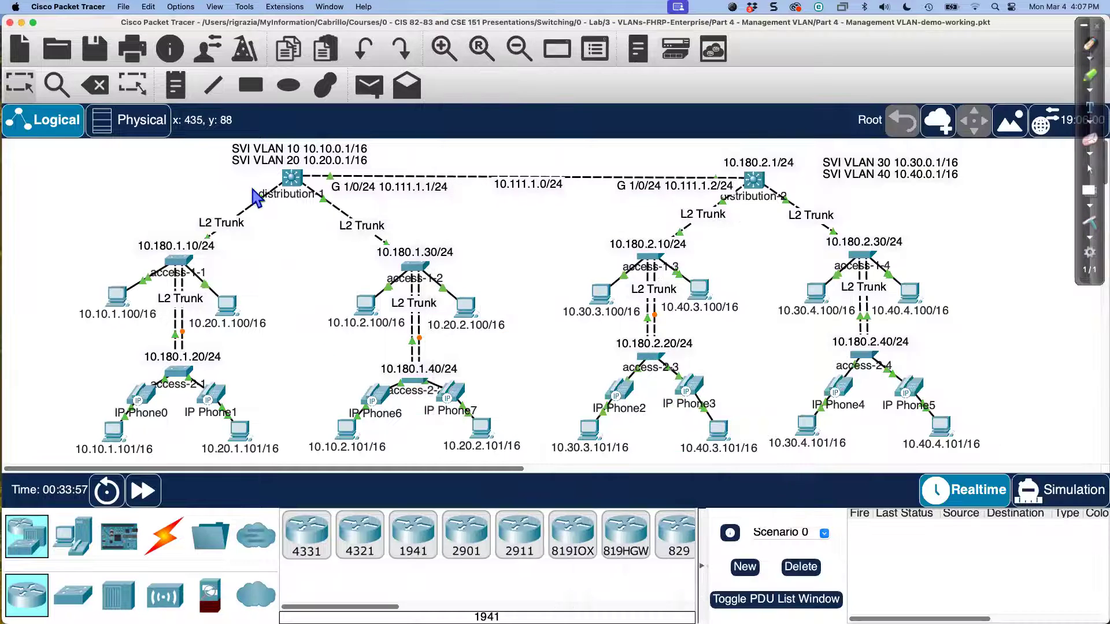
pyautogui.click(315, 344)
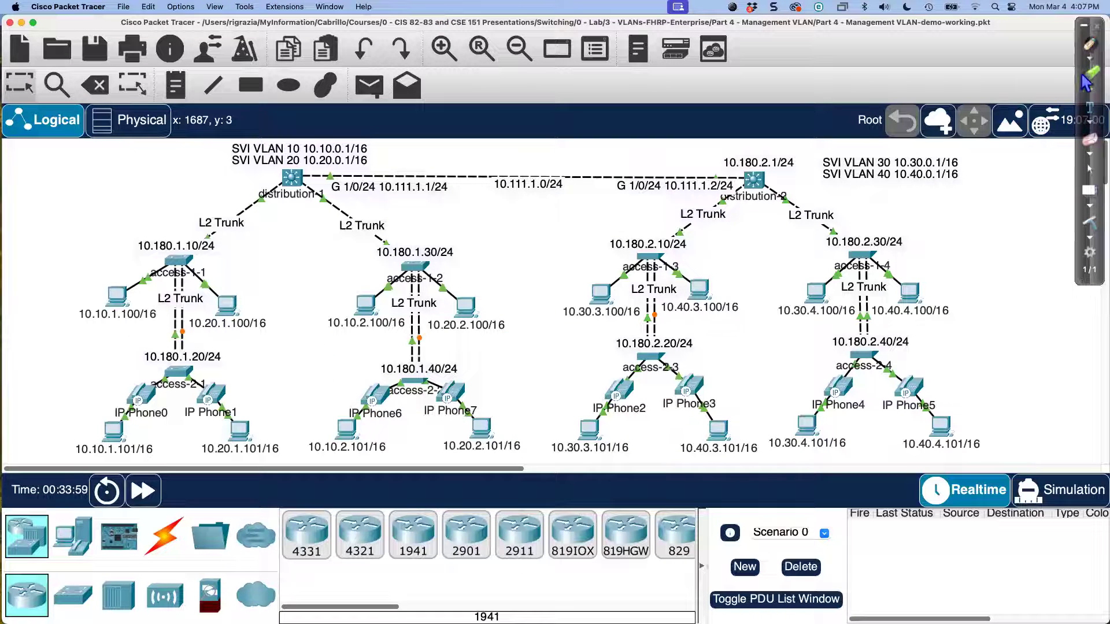
pyautogui.click(1089, 47)
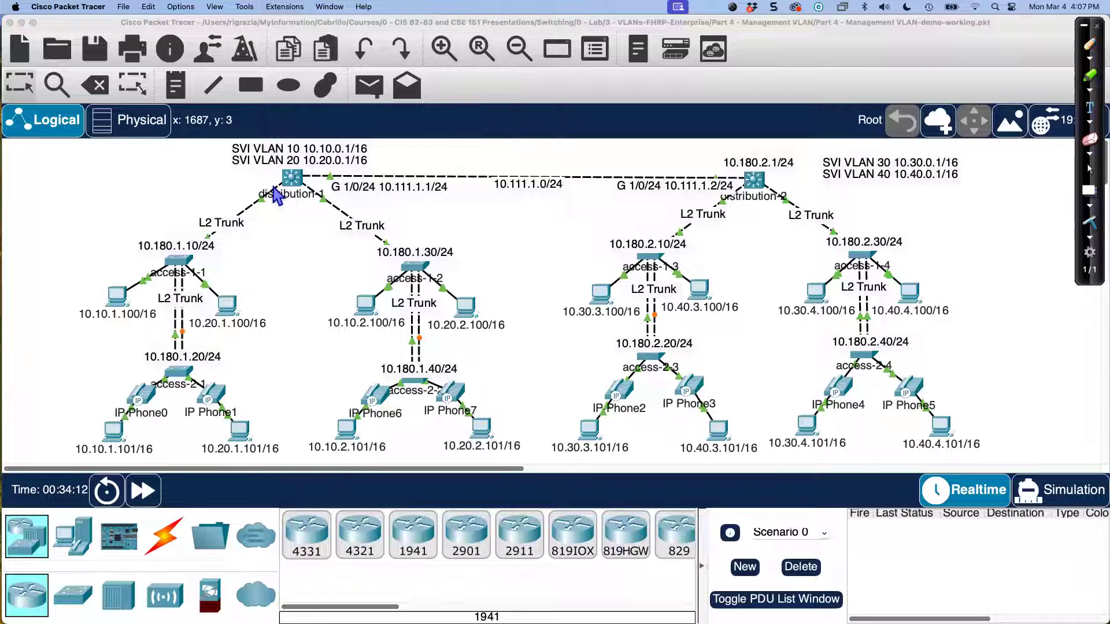
pyautogui.moveTo(195, 147); pyautogui.dragTo(226, 142)
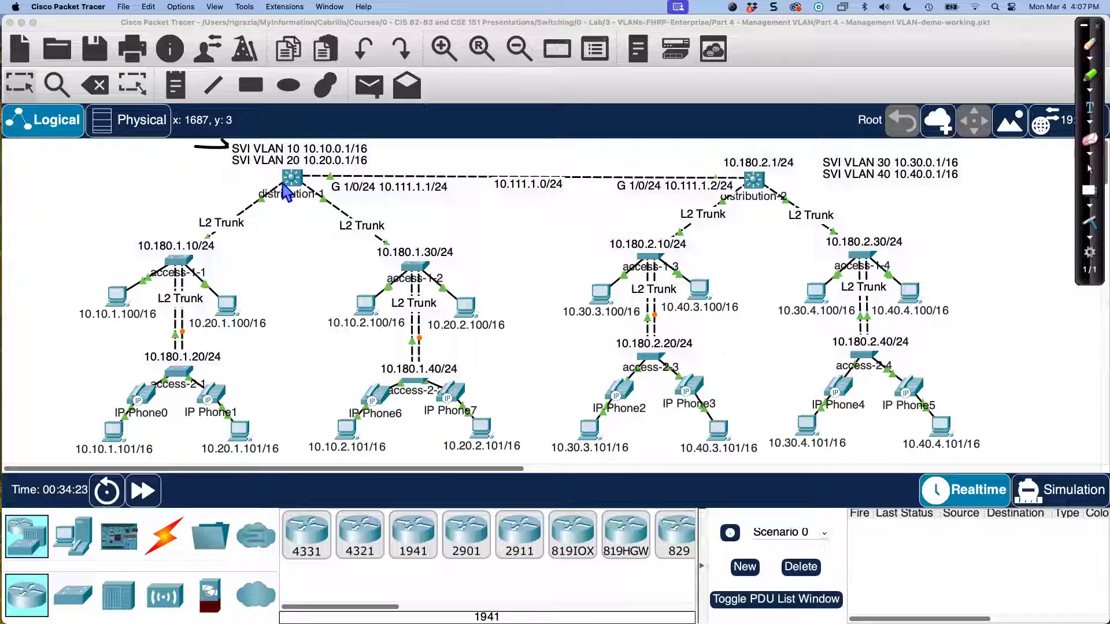
pyautogui.click(1089, 221)
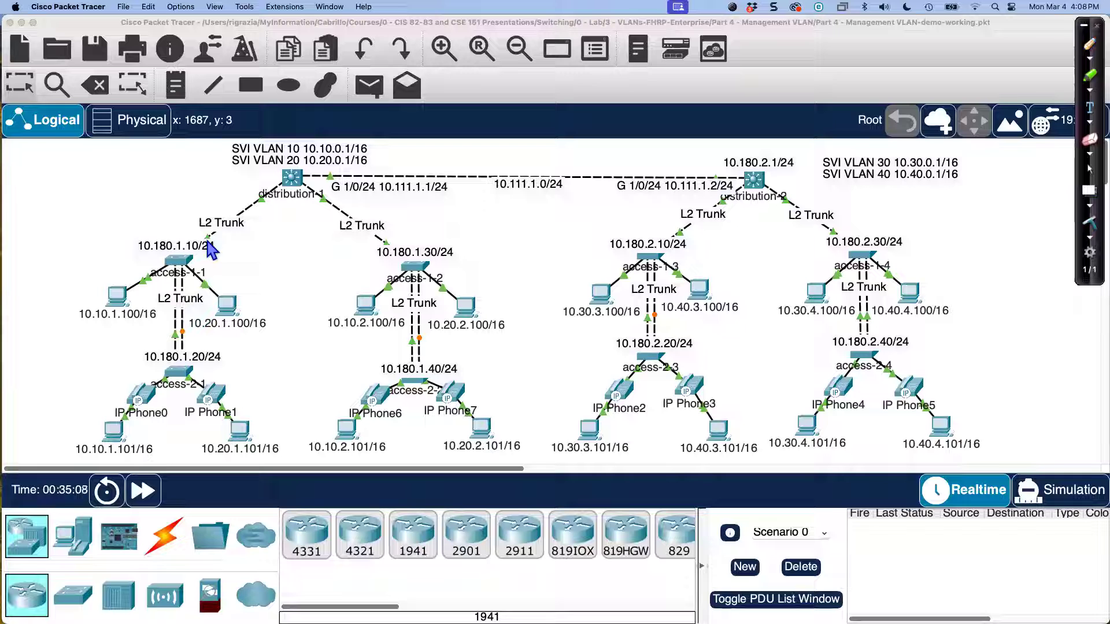
# Step: Leave drawing mode and check the VLAN table further down the workspace
pyautogui.click(78, 252)
pyautogui.scroll(-10, 84, 263)
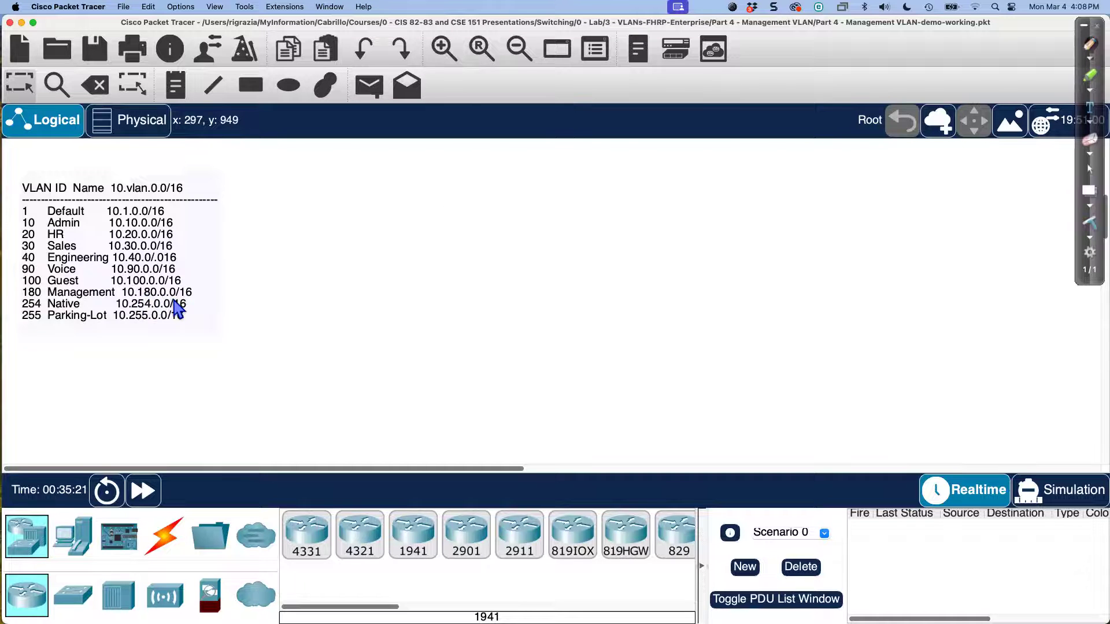
pyautogui.scroll(10, 178, 310)
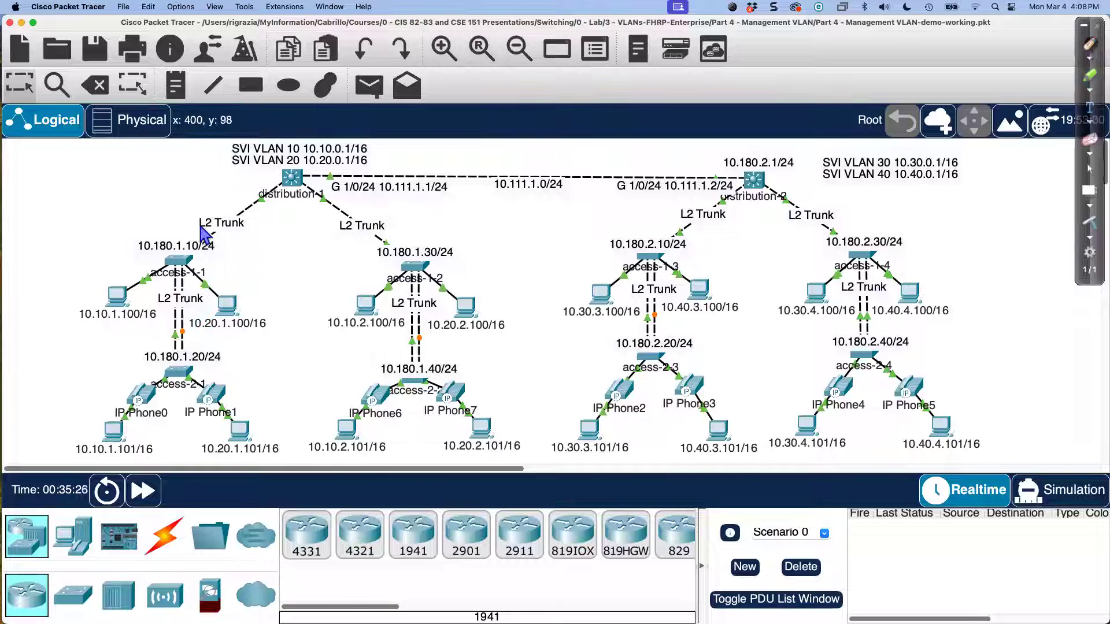
# Step: Place the 10.180.1.1/24 label beside distribution-1 and shift the SVI VLAN 10/20 note left
pyautogui.moveTo(312, 166); pyautogui.dragTo(229, 192)
pyautogui.moveTo(268, 158); pyautogui.dragTo(98, 154)
pyautogui.moveTo(192, 195); pyautogui.dragTo(289, 171)
pyautogui.click(312, 277)
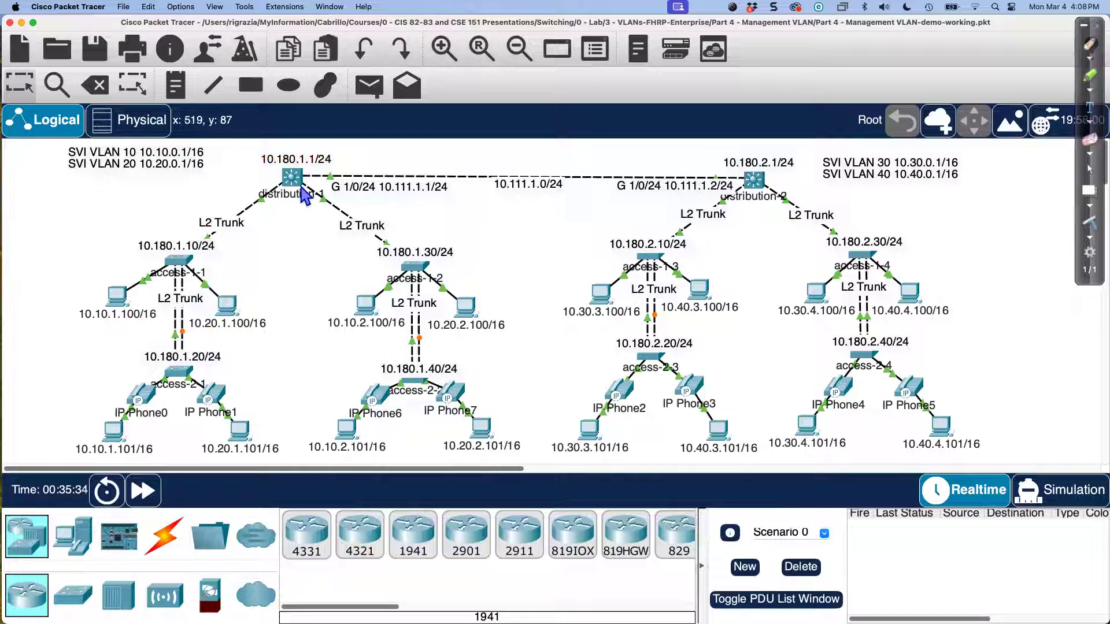
pyautogui.click(296, 182)
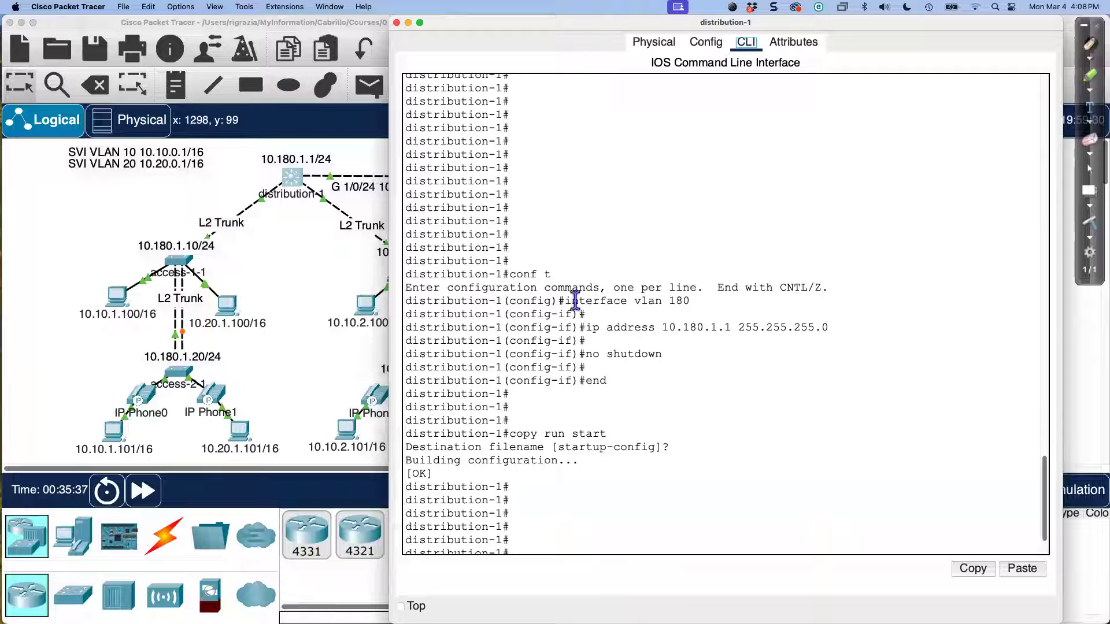
# Step: Review distribution-1's interface vlan 180 with 10.180.1.1 255.255.255.0, then return to the topology
pyautogui.moveTo(565, 301); pyautogui.dragTo(693, 301)
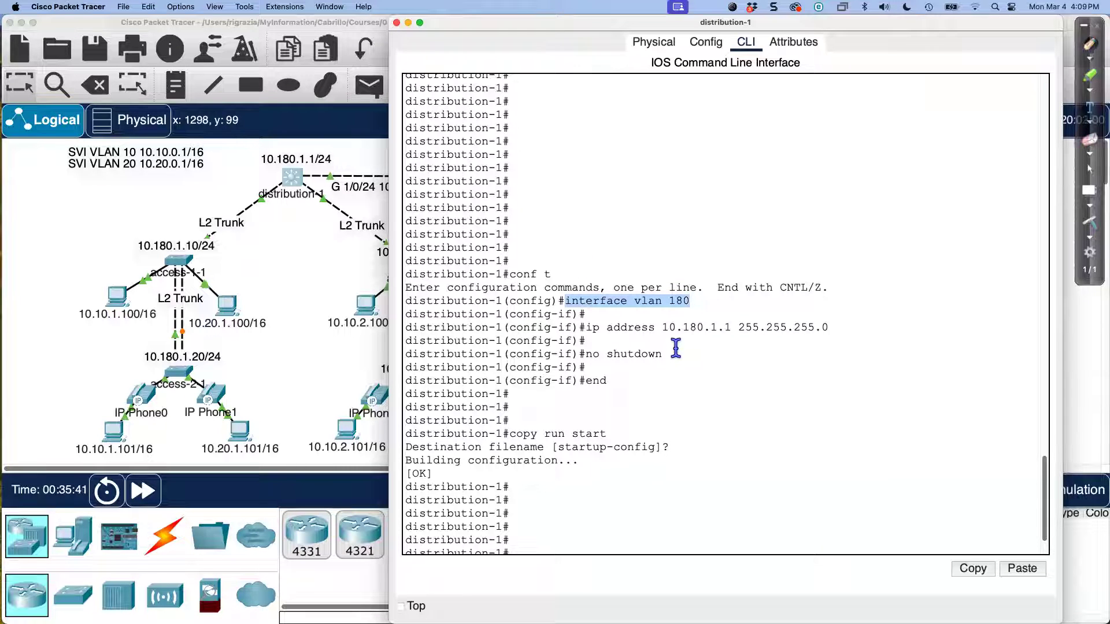
pyautogui.moveTo(665, 328); pyautogui.dragTo(826, 331)
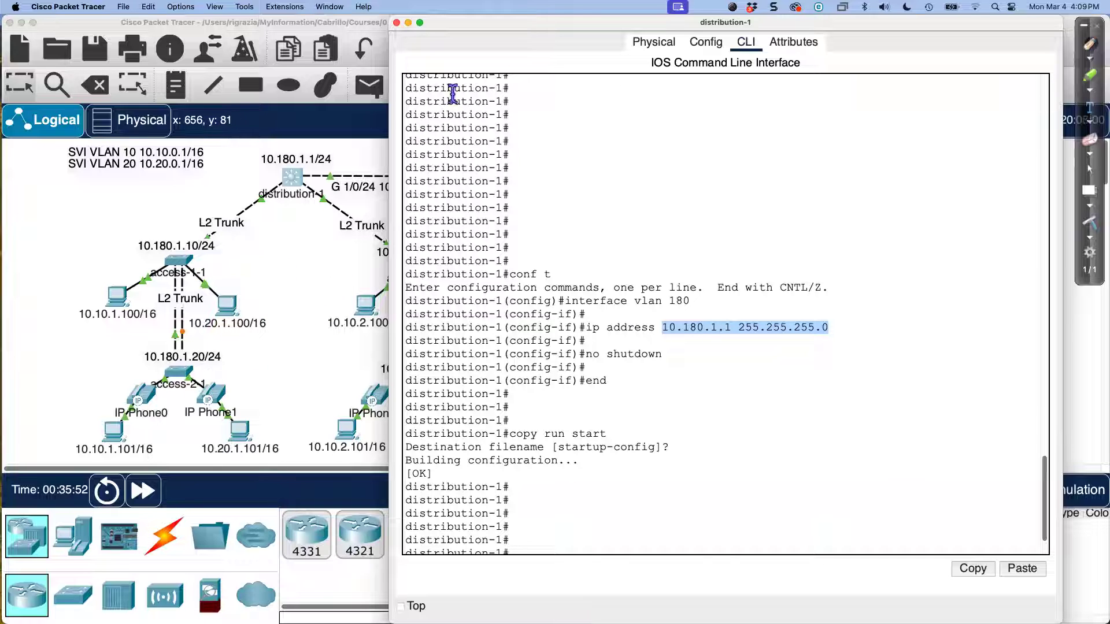
pyautogui.moveTo(529, 25); pyautogui.dragTo(575, 25)
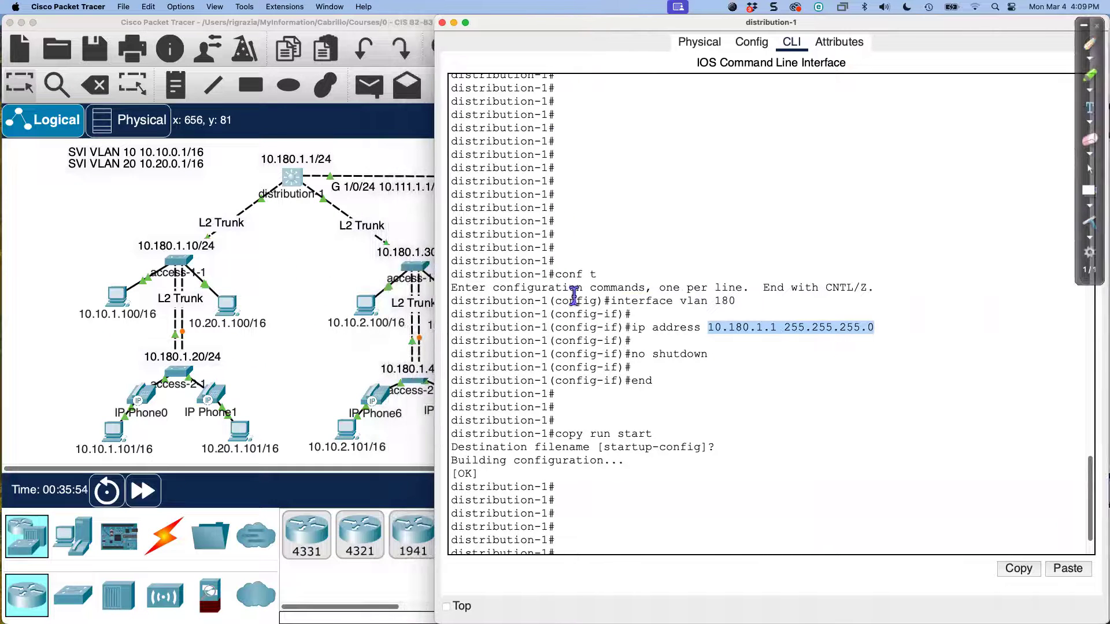
pyautogui.click(231, 261)
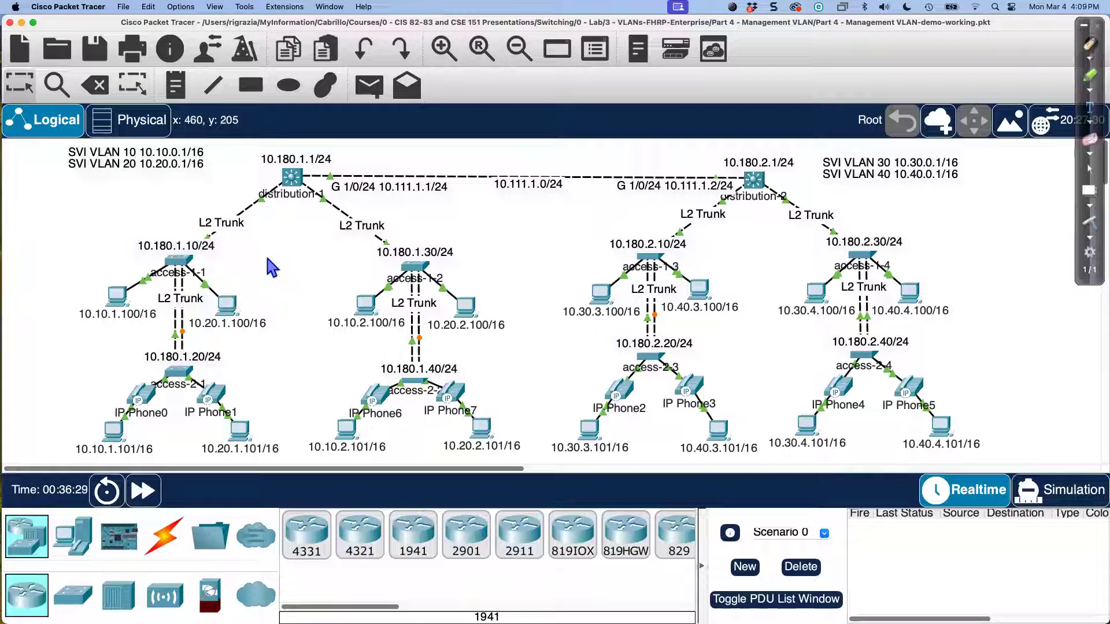
# Step: Review access-1-1's VLAN 180 address 10.180.1.10 and default gateway 10.180.1.1 in its CLI
pyautogui.click(176, 267)
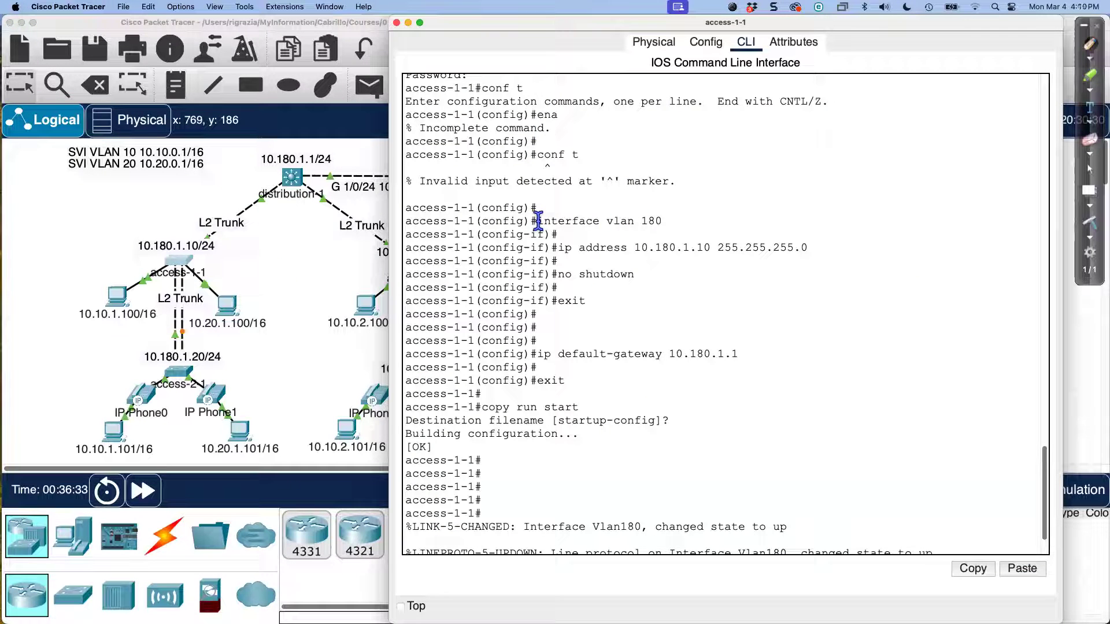
pyautogui.moveTo(540, 220); pyautogui.dragTo(670, 222)
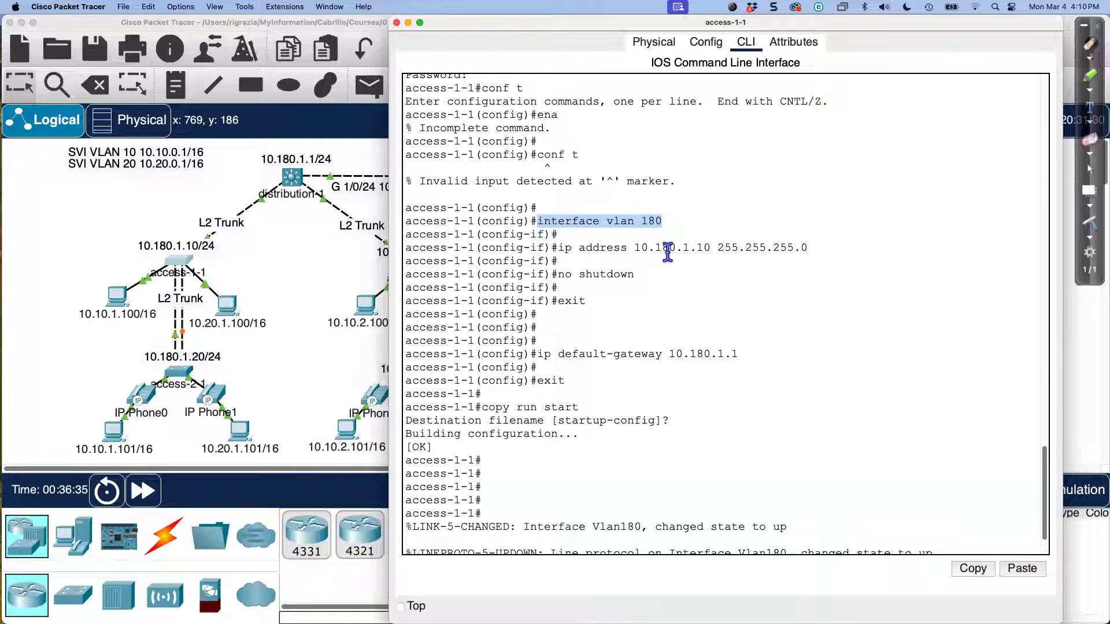
pyautogui.click(643, 250)
pyautogui.moveTo(635, 250); pyautogui.dragTo(808, 250)
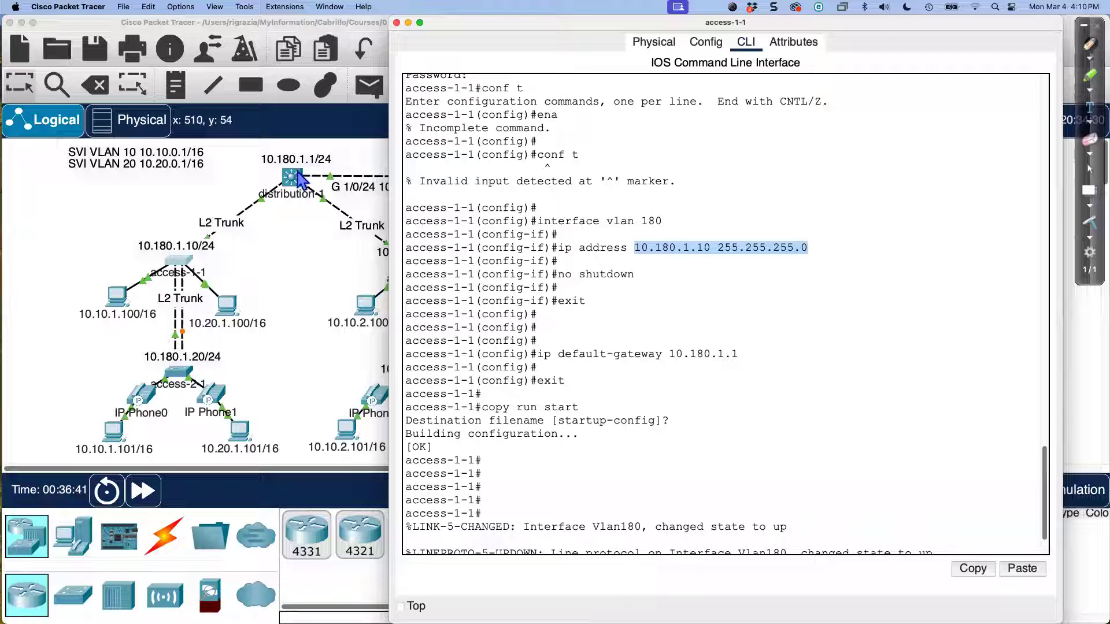
pyautogui.moveTo(682, 248)
pyautogui.mouseDown()
pyautogui.moveTo(650, 247)
pyautogui.moveTo(690, 245)
pyautogui.mouseUp()
pyautogui.click(636, 248)
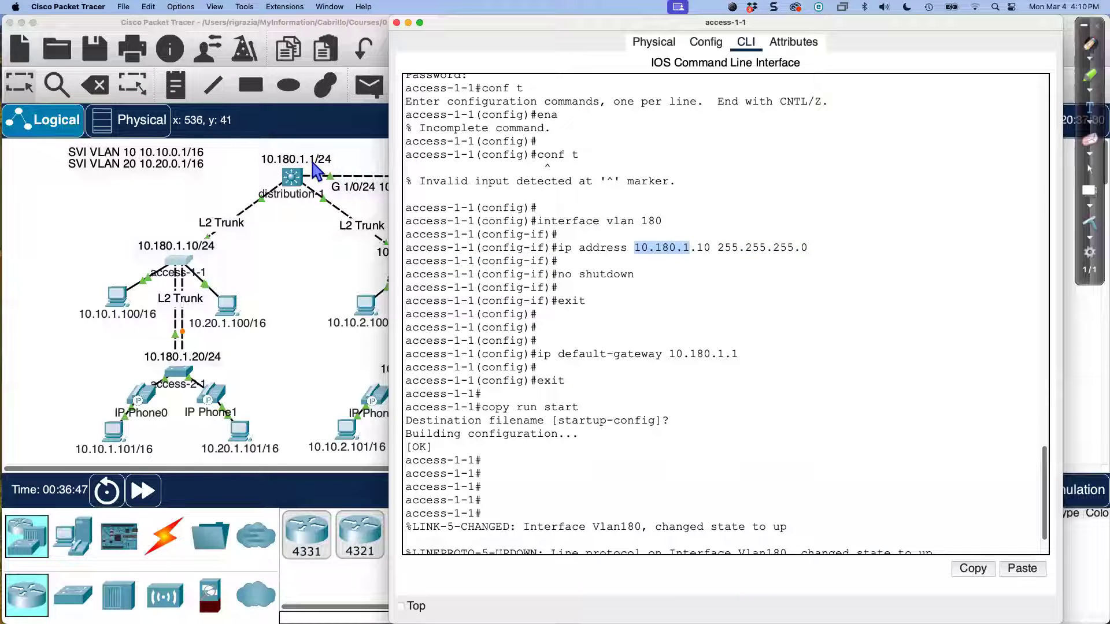
pyautogui.doubleClick(705, 248)
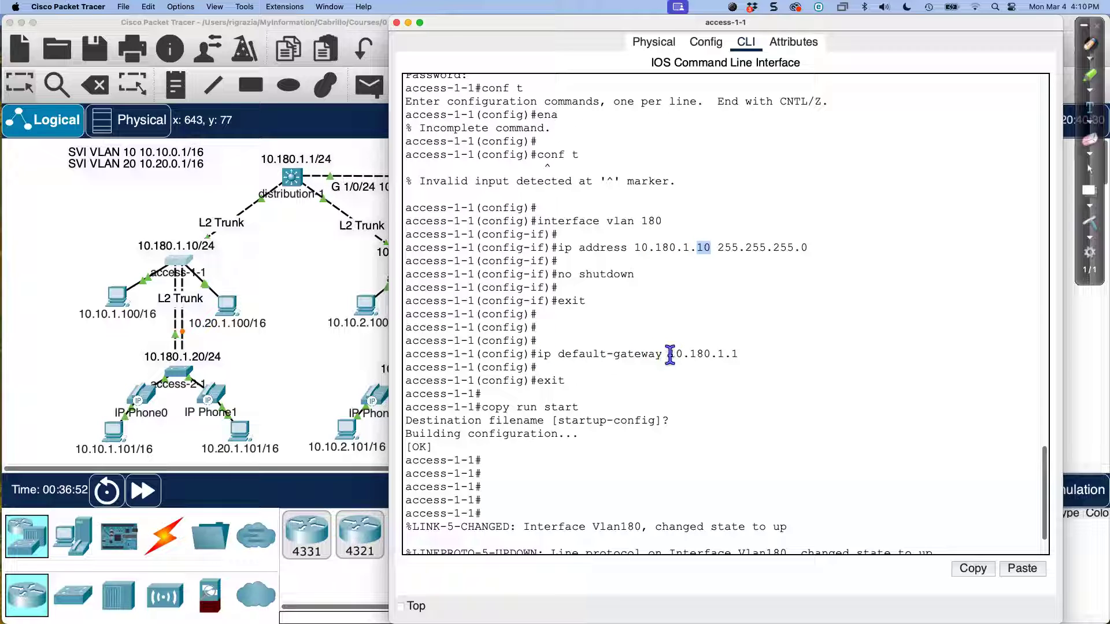
pyautogui.moveTo(669, 355); pyautogui.dragTo(743, 352)
pyautogui.moveTo(634, 248); pyautogui.dragTo(712, 252)
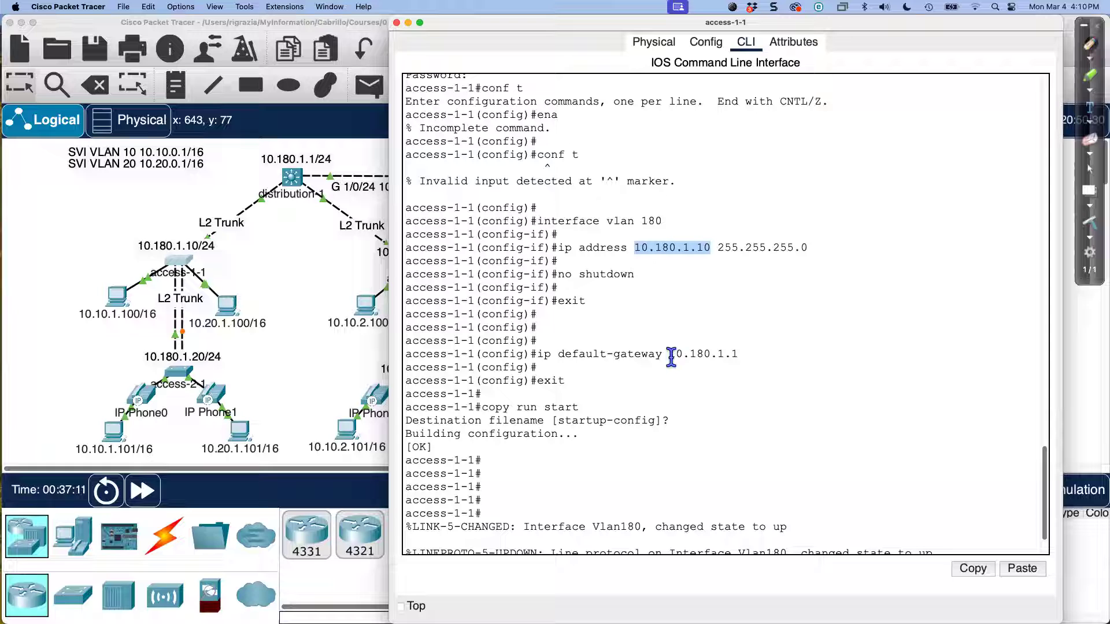
pyautogui.moveTo(670, 357); pyautogui.dragTo(744, 355)
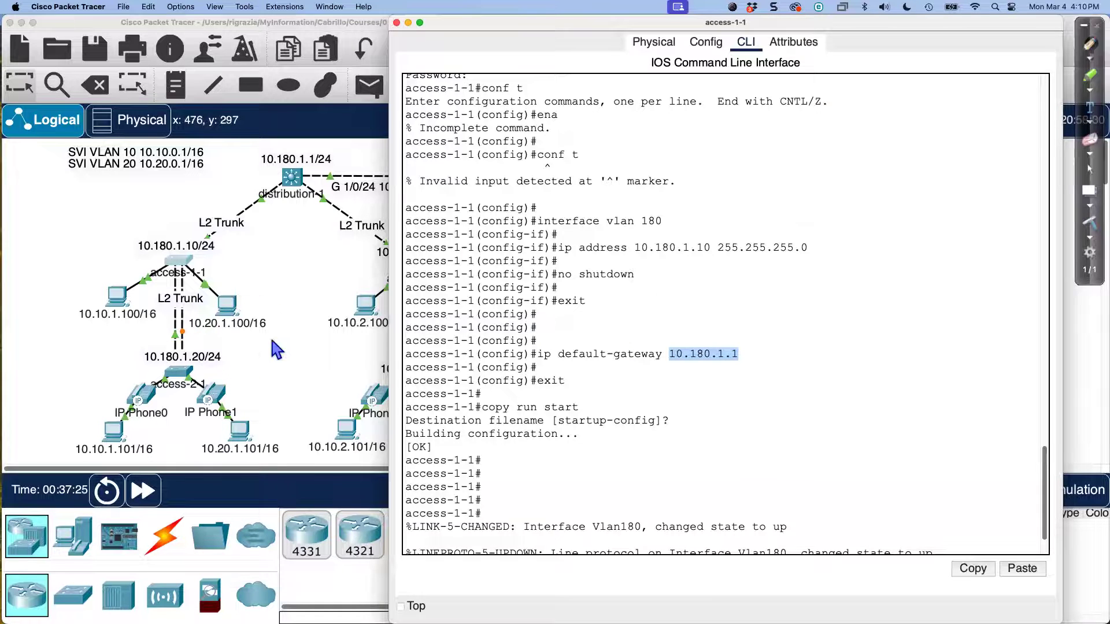
# Step: Review access-2-1's VLAN 180 address 10.180.1.20 and default gateway 10.180.1.1
pyautogui.click(180, 372)
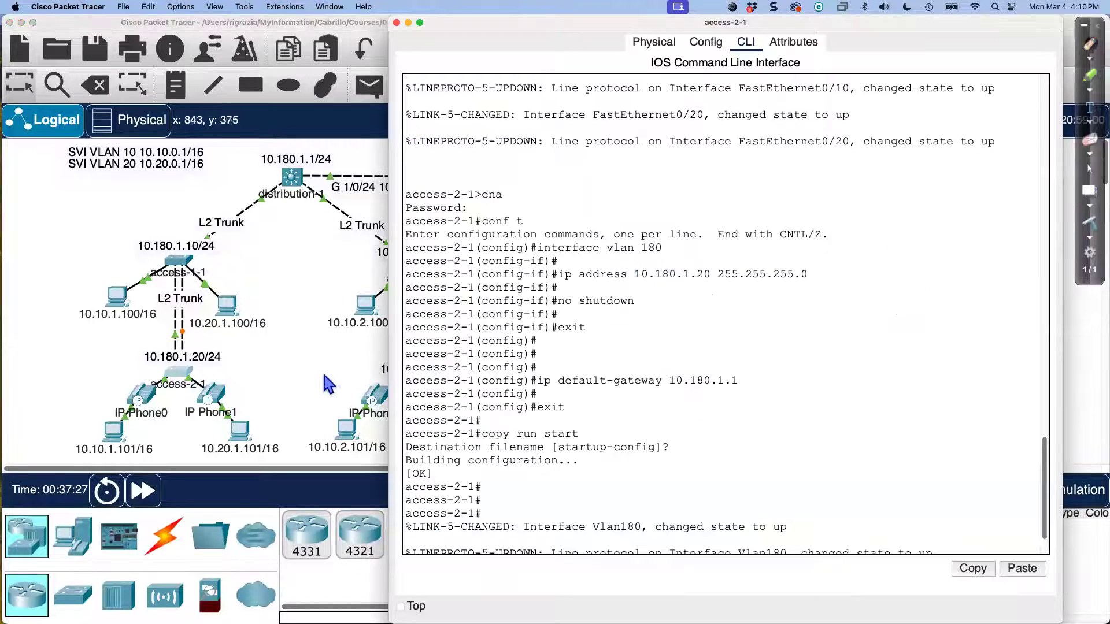
pyautogui.moveTo(537, 243); pyautogui.dragTo(682, 249)
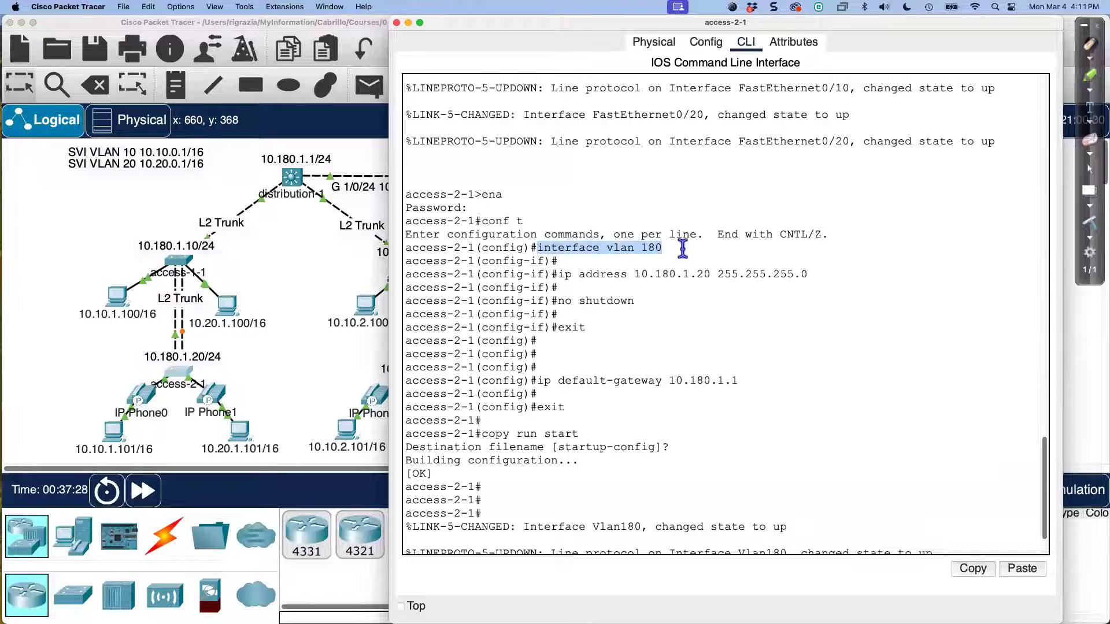
pyautogui.moveTo(635, 275); pyautogui.dragTo(813, 275)
pyautogui.doubleClick(702, 274)
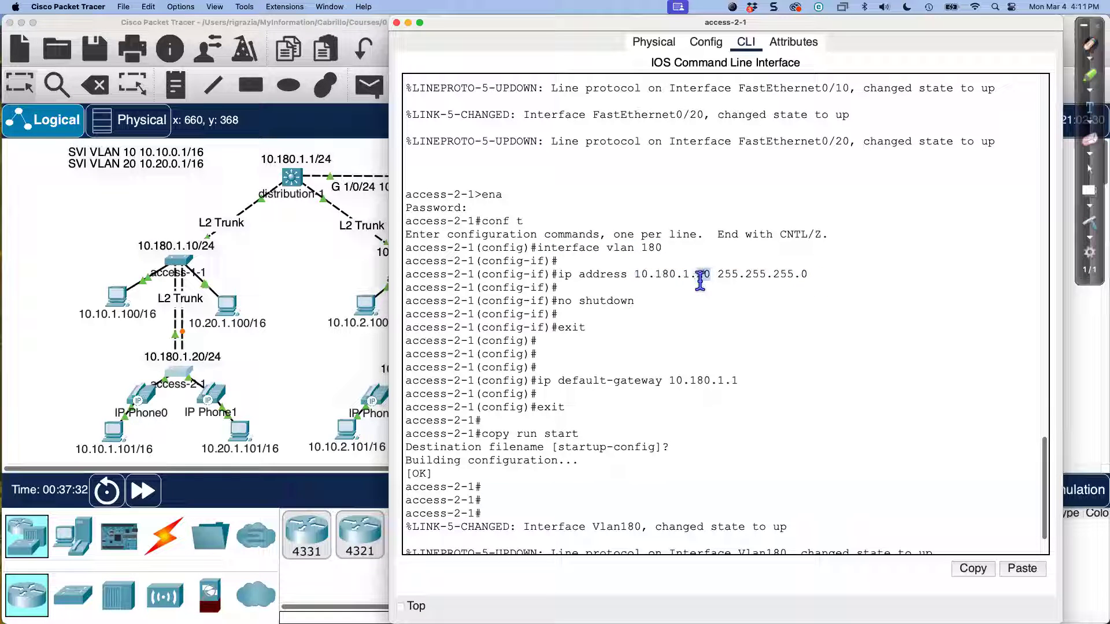
pyautogui.moveTo(636, 274); pyautogui.dragTo(688, 275)
pyautogui.moveTo(666, 380); pyautogui.dragTo(738, 381)
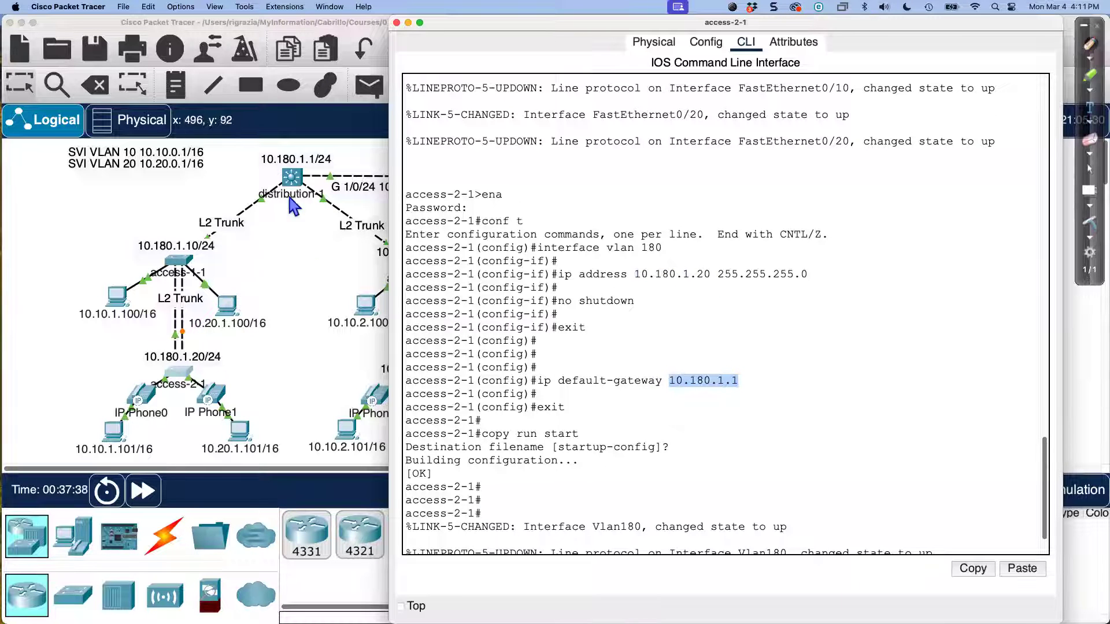
pyautogui.click(343, 296)
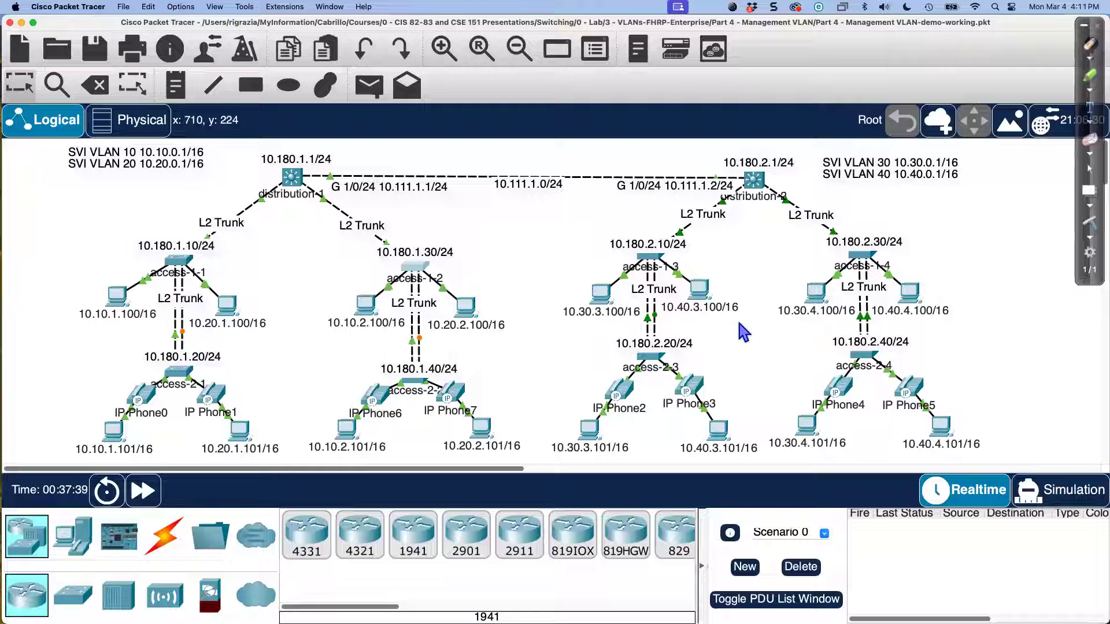
# Step: Review access-1-2's VLAN 180 address 10.180.1.30 and default gateway 10.180.1.1
pyautogui.press('super+grave')
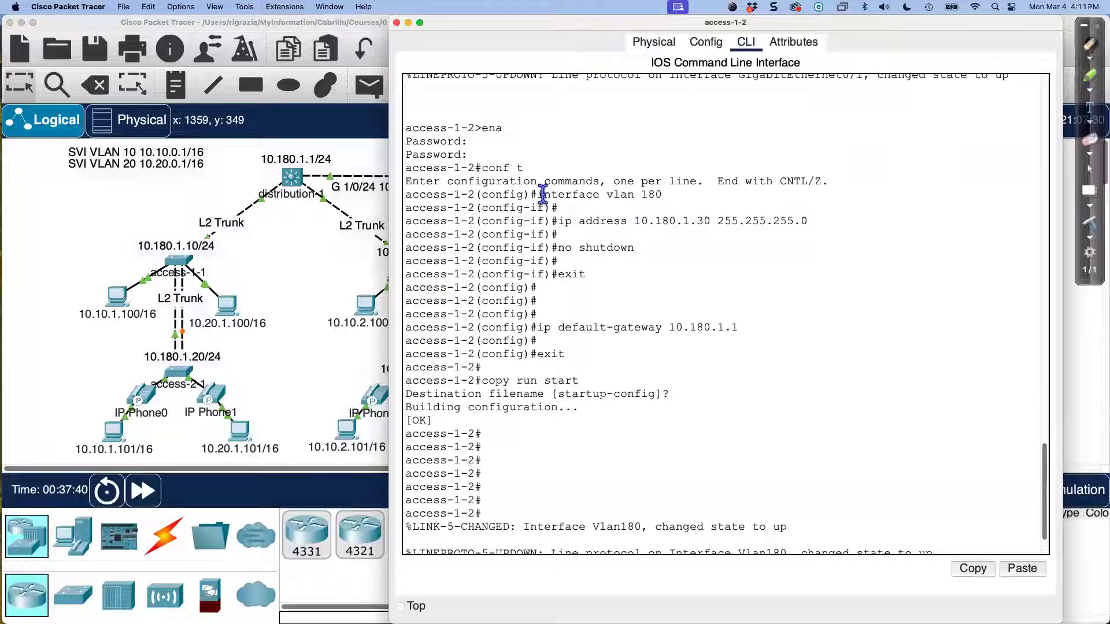
pyautogui.moveTo(539, 197); pyautogui.dragTo(688, 221)
pyautogui.click(634, 220)
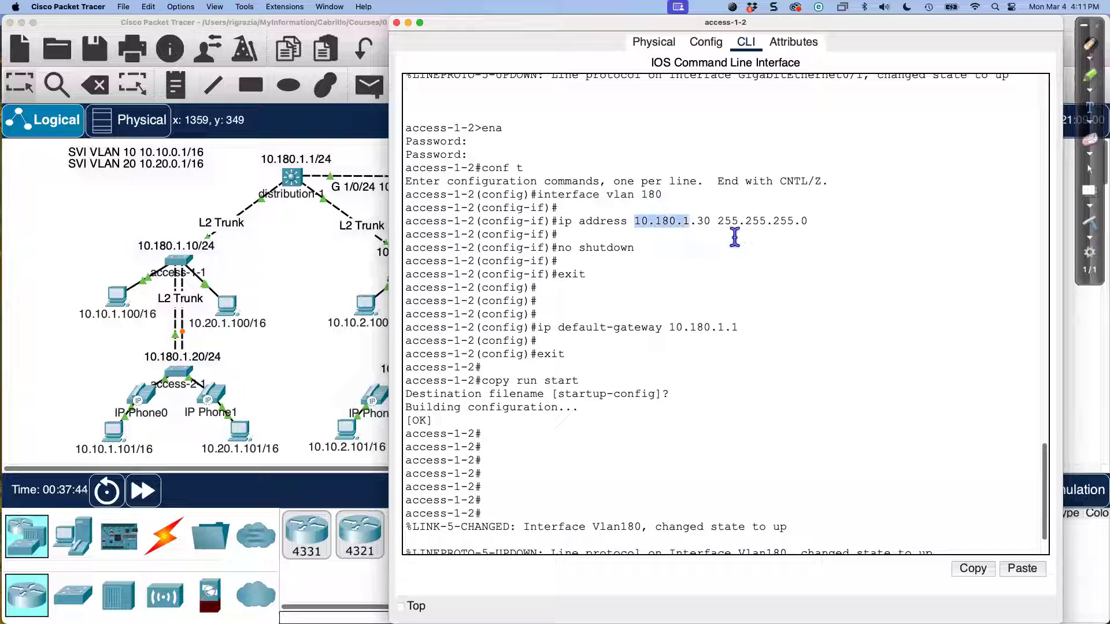
pyautogui.moveTo(699, 221); pyautogui.dragTo(807, 222)
pyautogui.moveTo(671, 327); pyautogui.dragTo(741, 327)
# Step: Review distribution-2's interface vlan 180 address 10.180.2.1 255.255.255.0, then return to the topology
pyautogui.click(306, 265)
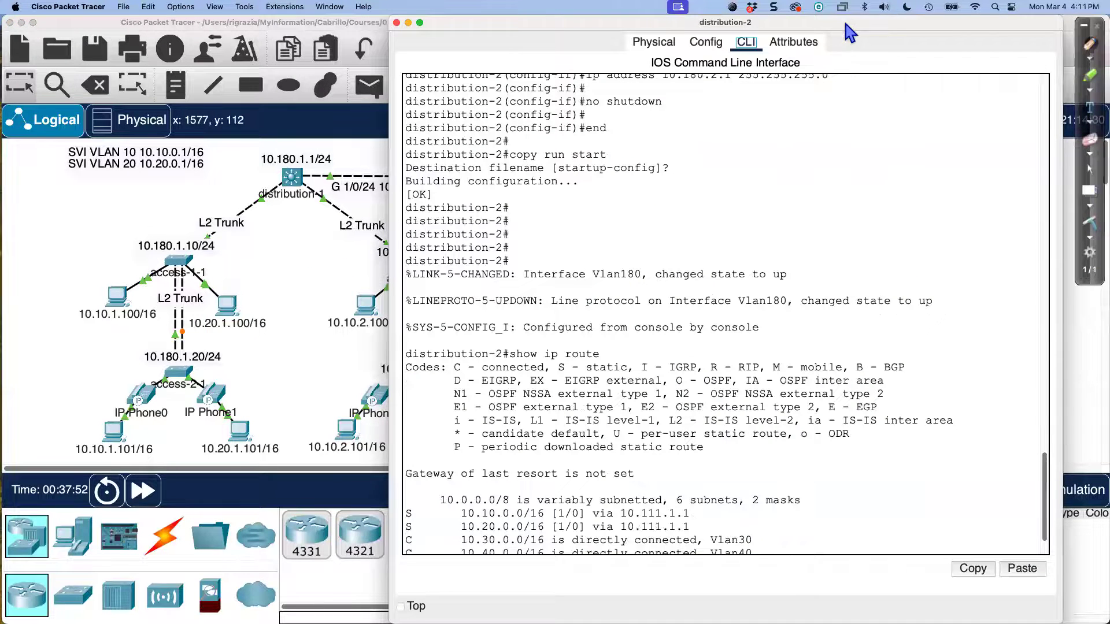
pyautogui.moveTo(503, 9); pyautogui.dragTo(460, 13)
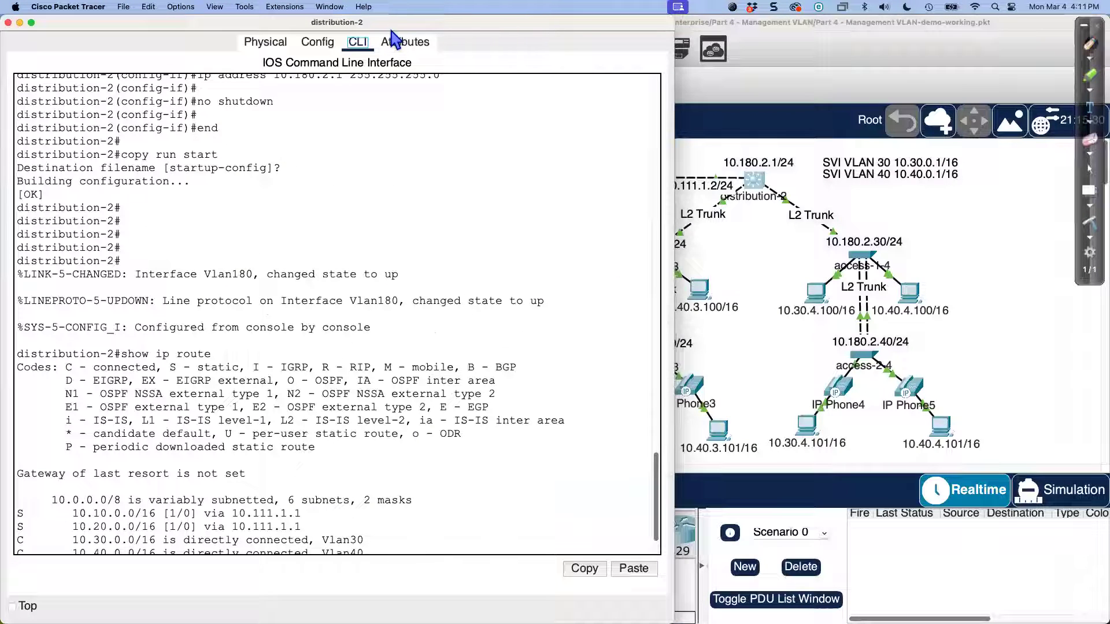
pyautogui.scroll(6, 277, 320)
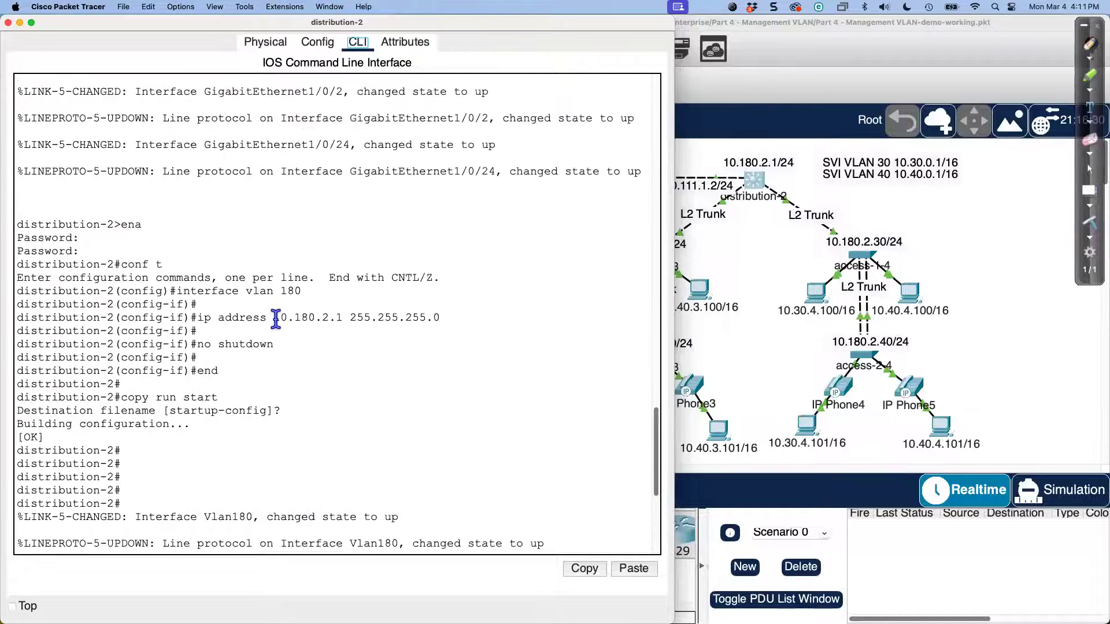
pyautogui.moveTo(176, 292); pyautogui.dragTo(303, 293)
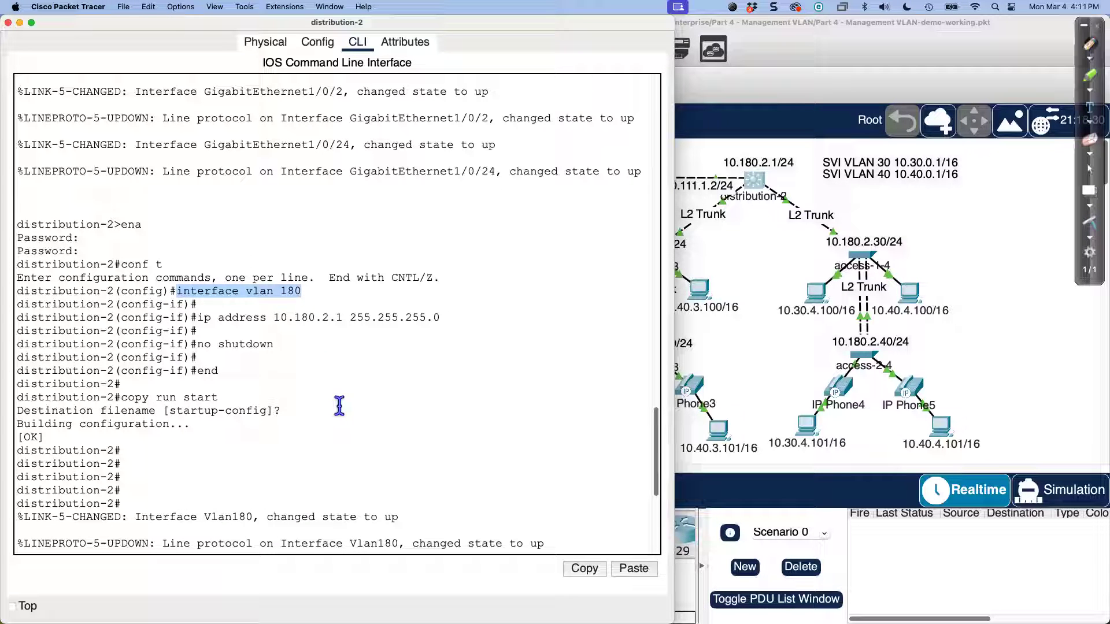
pyautogui.moveTo(272, 318); pyautogui.dragTo(473, 317)
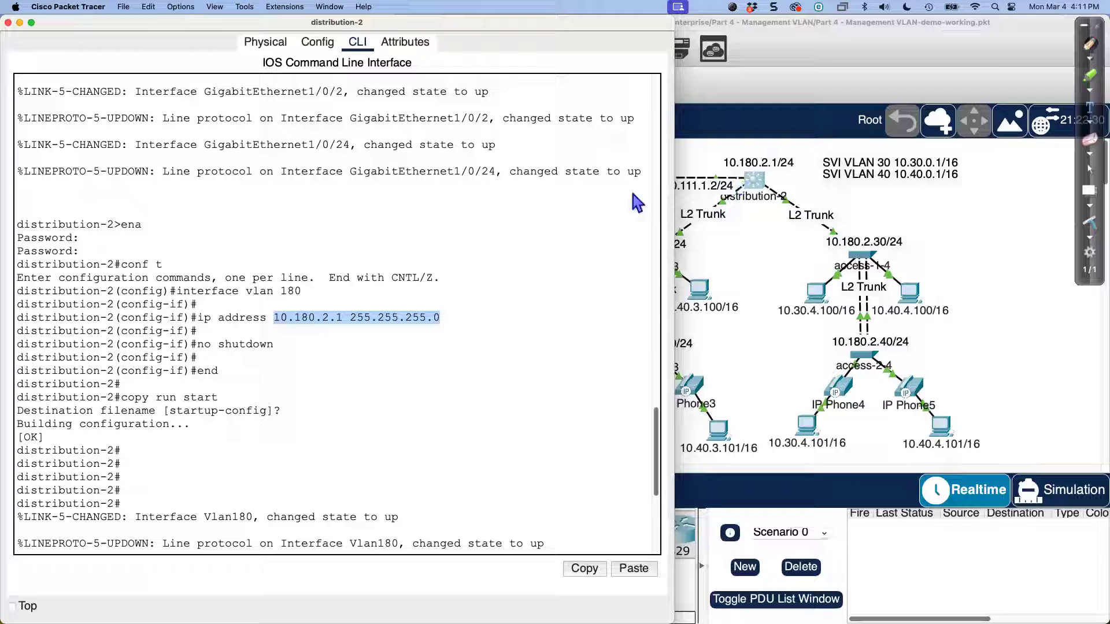
pyautogui.moveTo(281, 291); pyautogui.dragTo(349, 318)
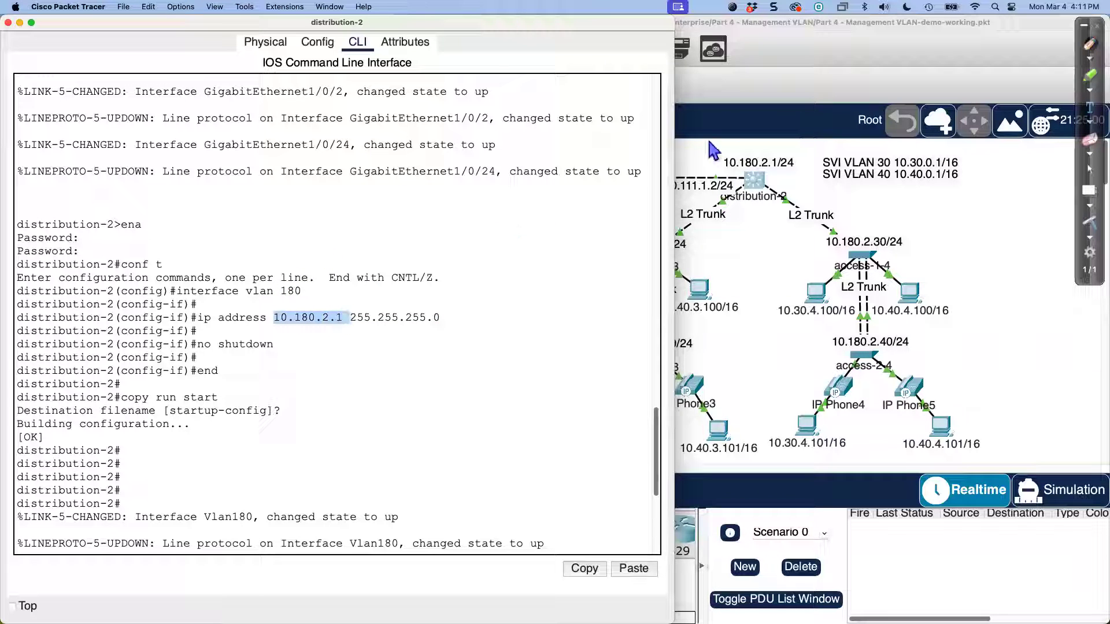
pyautogui.click(713, 152)
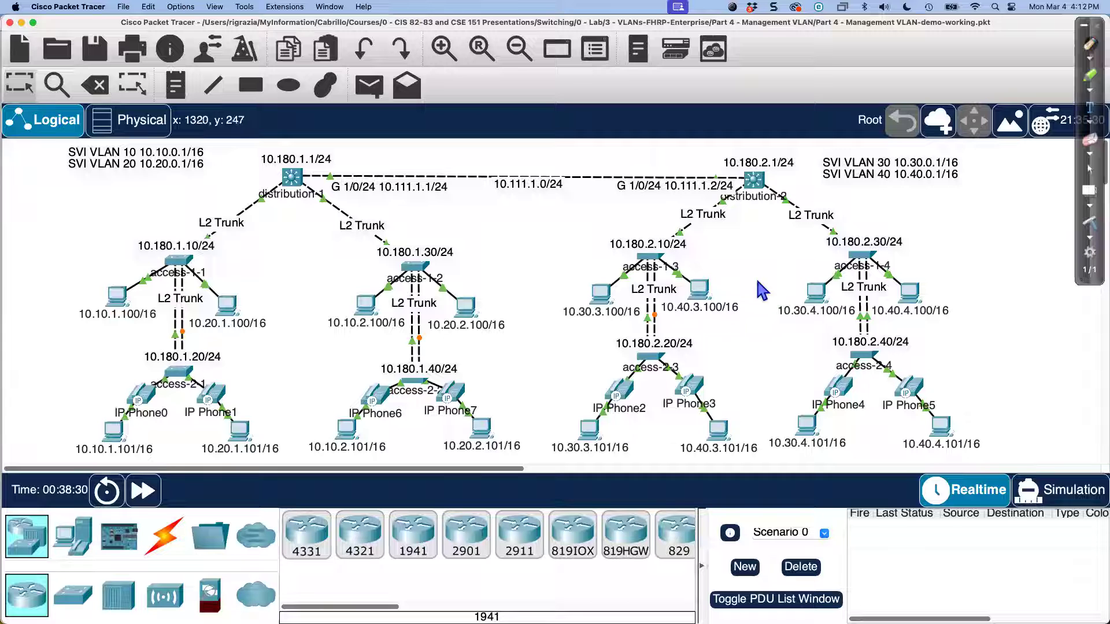
pyautogui.click(652, 258)
pyautogui.moveTo(569, 52); pyautogui.dragTo(142, 12)
pyautogui.moveTo(104, 221); pyautogui.dragTo(258, 248)
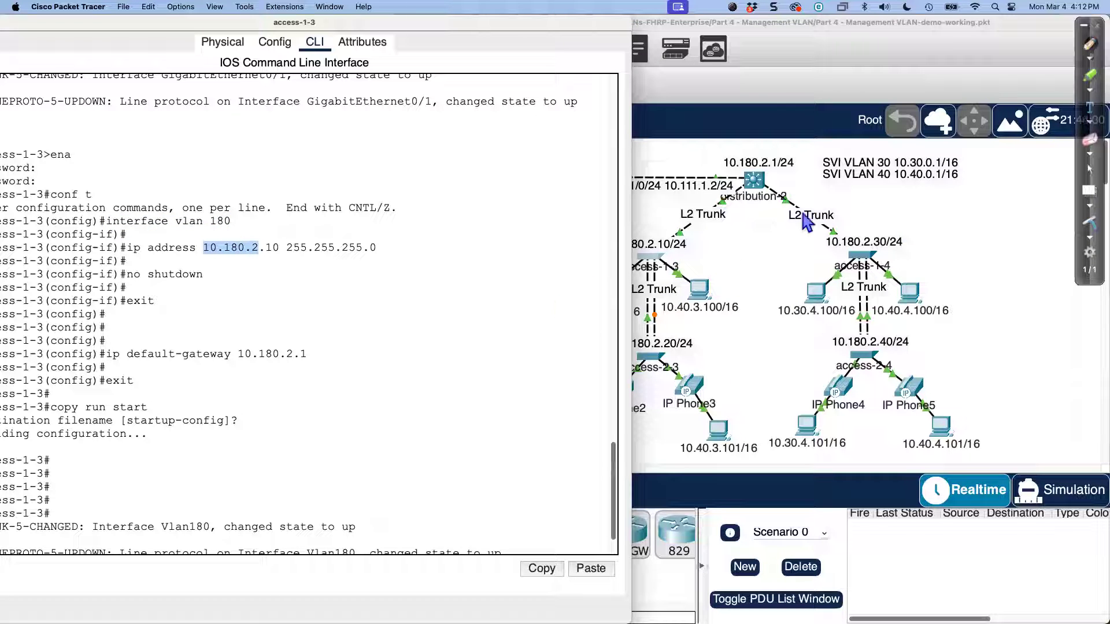
pyautogui.click(271, 355)
pyautogui.doubleClick(271, 355)
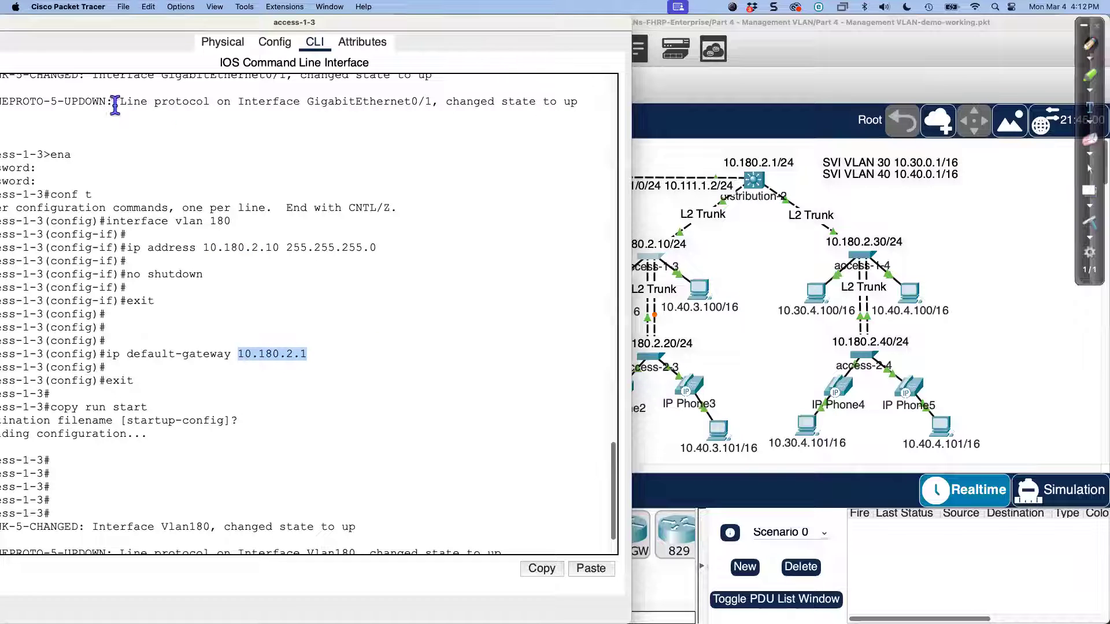
pyautogui.moveTo(55, 23); pyautogui.dragTo(145, 24)
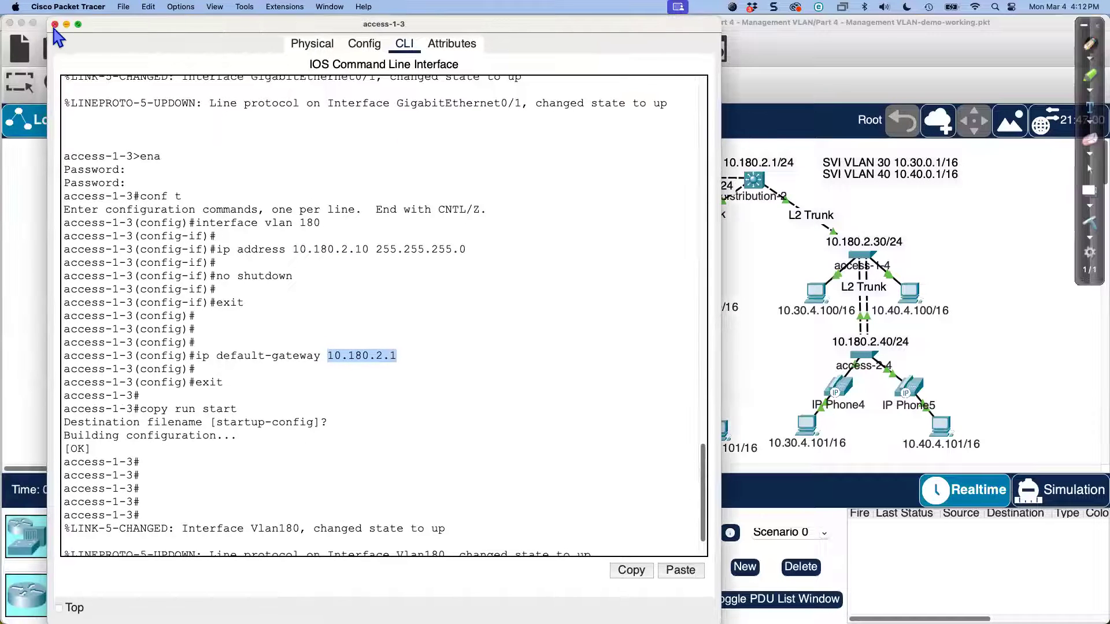
pyautogui.click(725, 292)
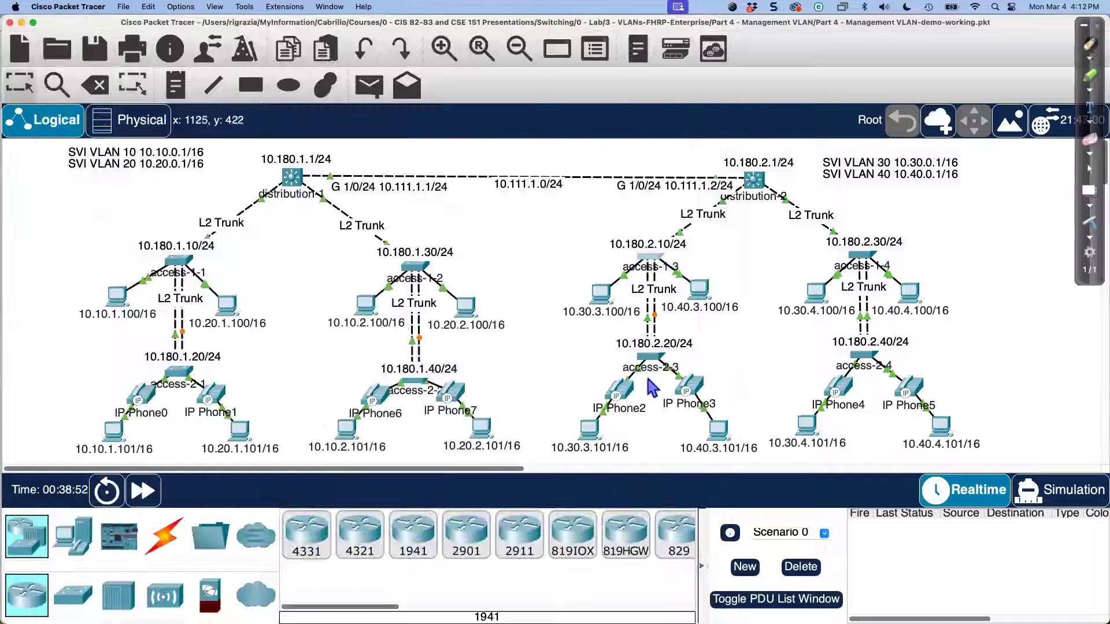
pyautogui.click(872, 358)
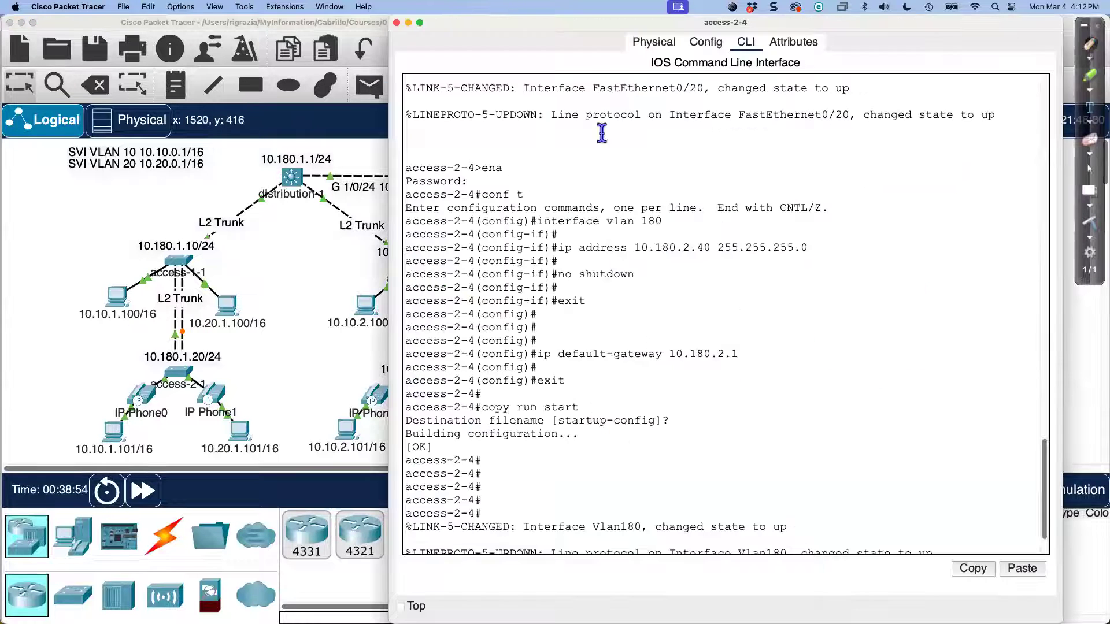
pyautogui.moveTo(563, 28); pyautogui.dragTo(223, 26)
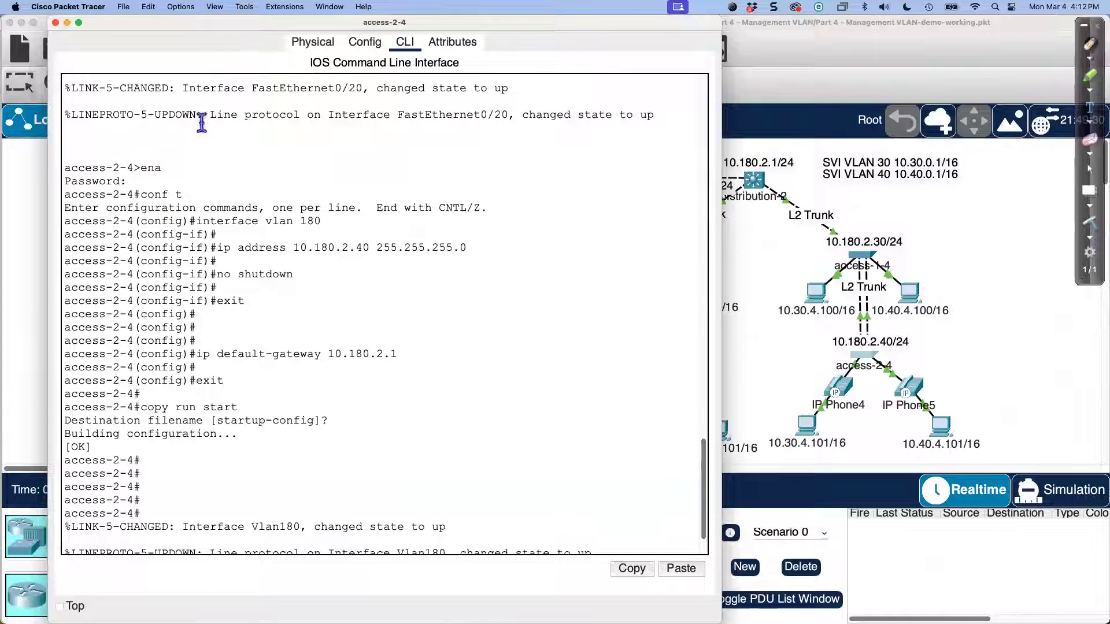
pyautogui.moveTo(265, 222); pyautogui.dragTo(352, 223)
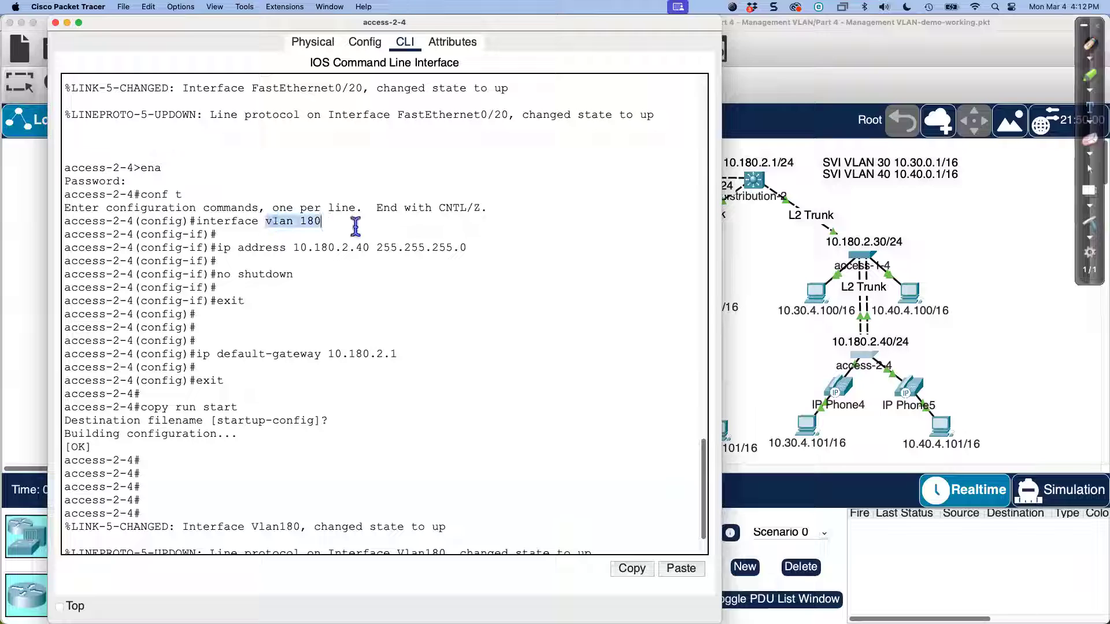
pyautogui.moveTo(288, 249); pyautogui.dragTo(362, 258)
pyautogui.click(363, 254)
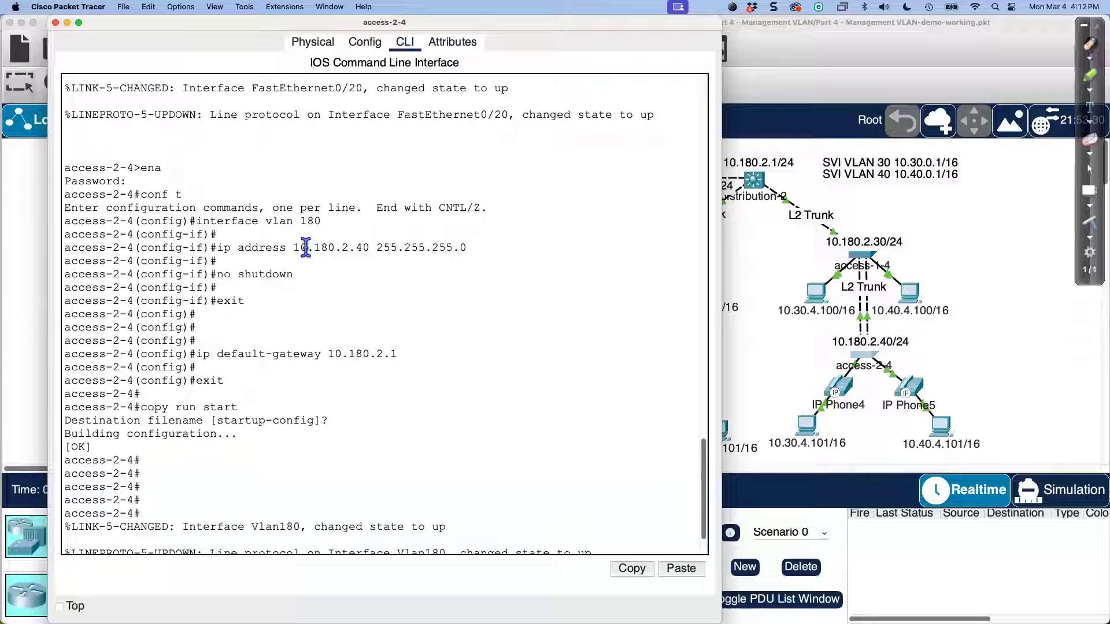
pyautogui.moveTo(294, 249); pyautogui.dragTo(379, 250)
pyautogui.click(342, 248)
pyautogui.moveTo(295, 249); pyautogui.dragTo(459, 261)
pyautogui.click(417, 320)
pyautogui.moveTo(376, 247); pyautogui.dragTo(462, 248)
pyautogui.click(377, 249)
pyautogui.moveTo(376, 250); pyautogui.dragTo(467, 251)
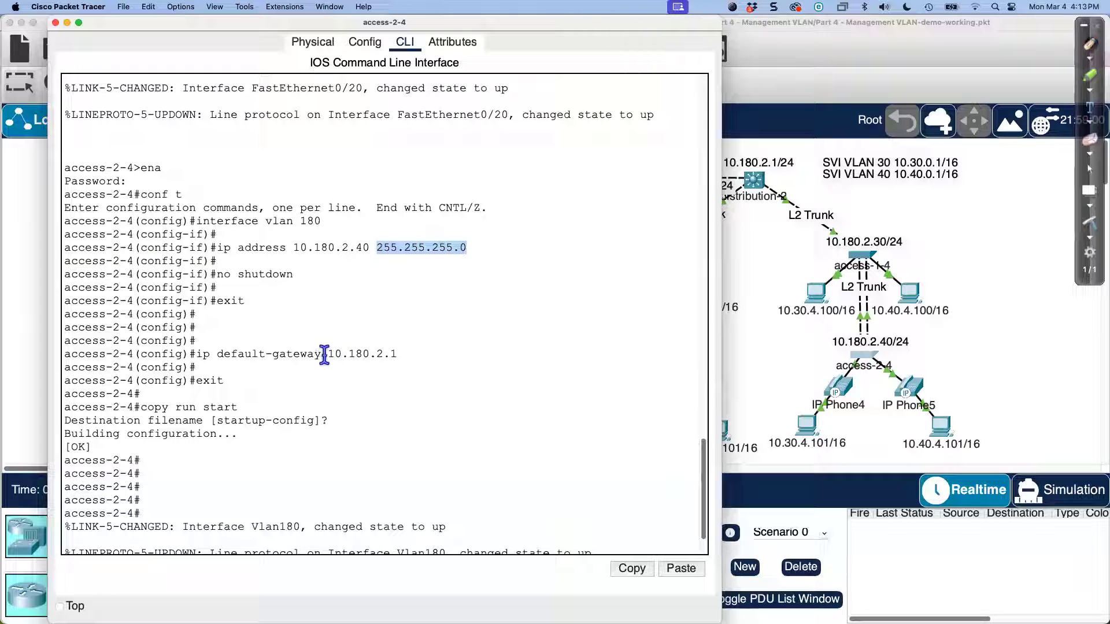
pyautogui.moveTo(327, 354); pyautogui.dragTo(413, 354)
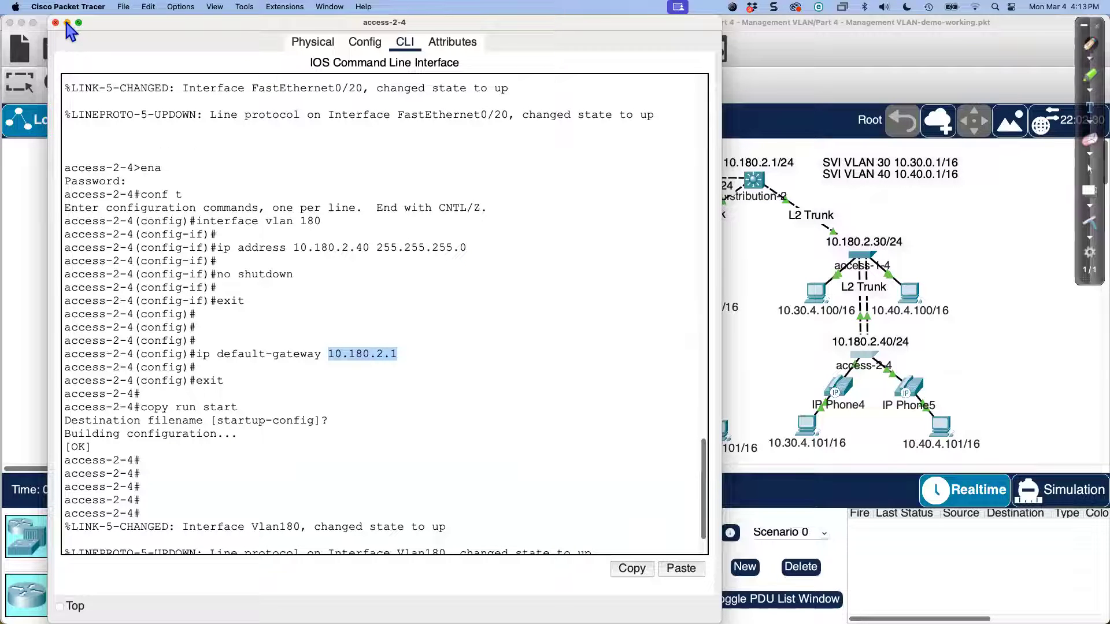
pyautogui.click(67, 22)
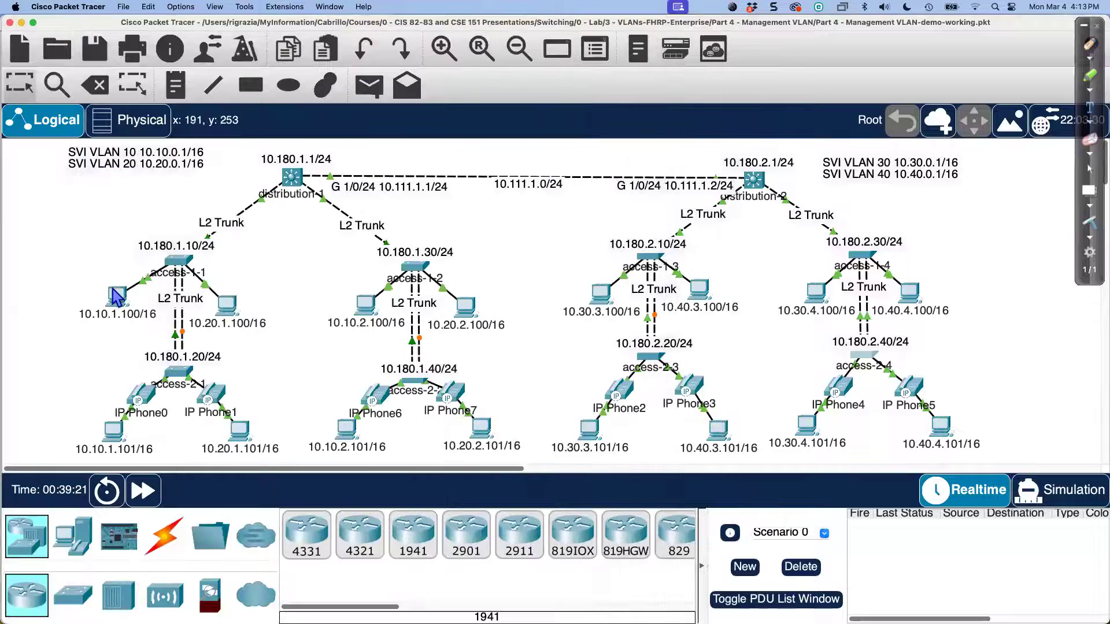
# Step: Bring up PC 10.10.1.100's Command Prompt, then distribution-1's command line
pyautogui.moveTo(119, 299)
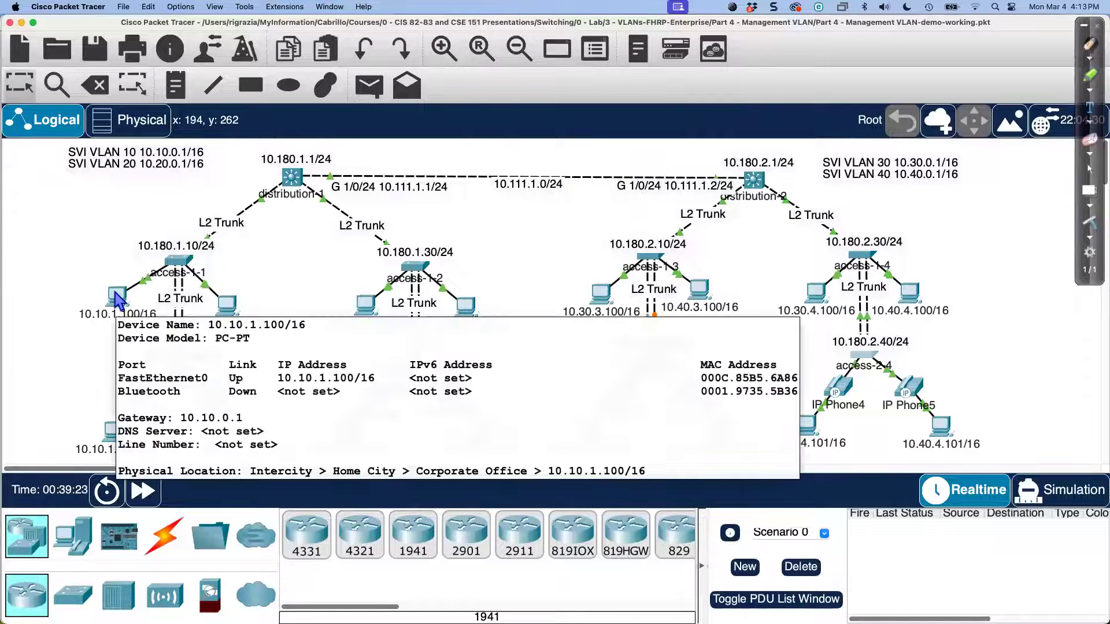
pyautogui.click(119, 299)
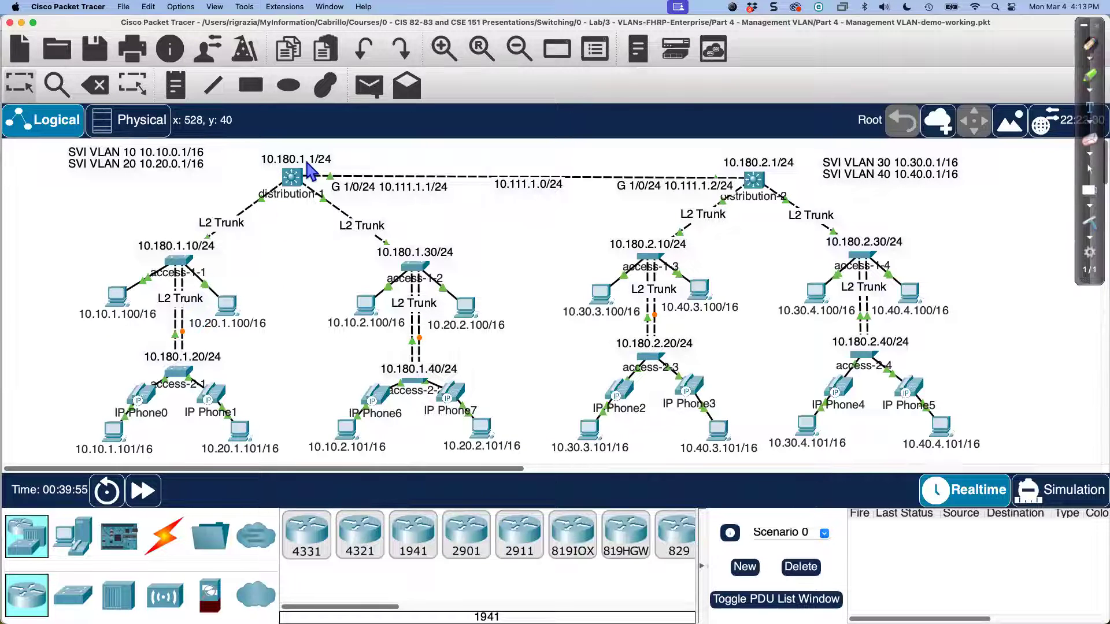
pyautogui.click(293, 176)
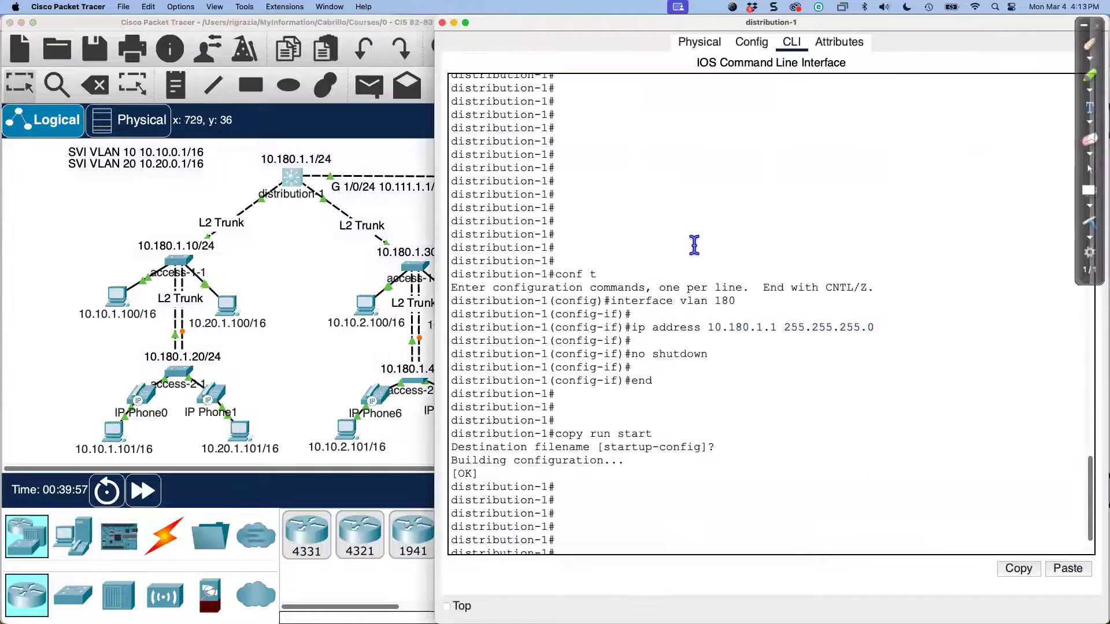
# Step: Run show ip route on distribution-1 and highlight the 10.10, 10.20, Vlan180 10.180.1.0/24 and 10.111.1.0/24 routes
pyautogui.press('Return')
pyautogui.press('Return')
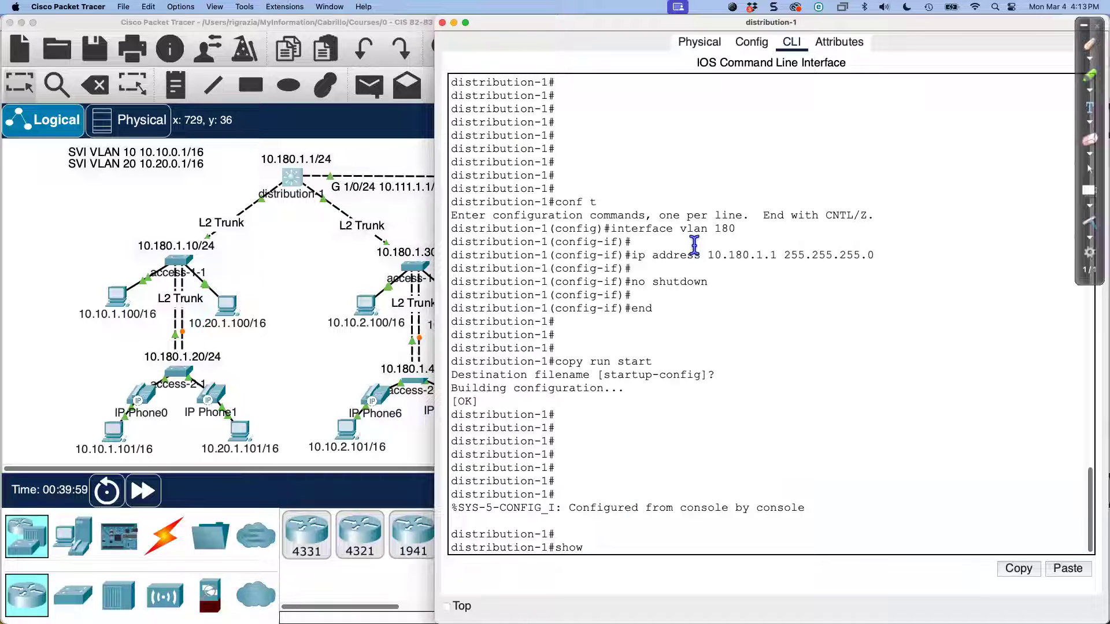
pyautogui.write('show ip route')
pyautogui.press('Return')
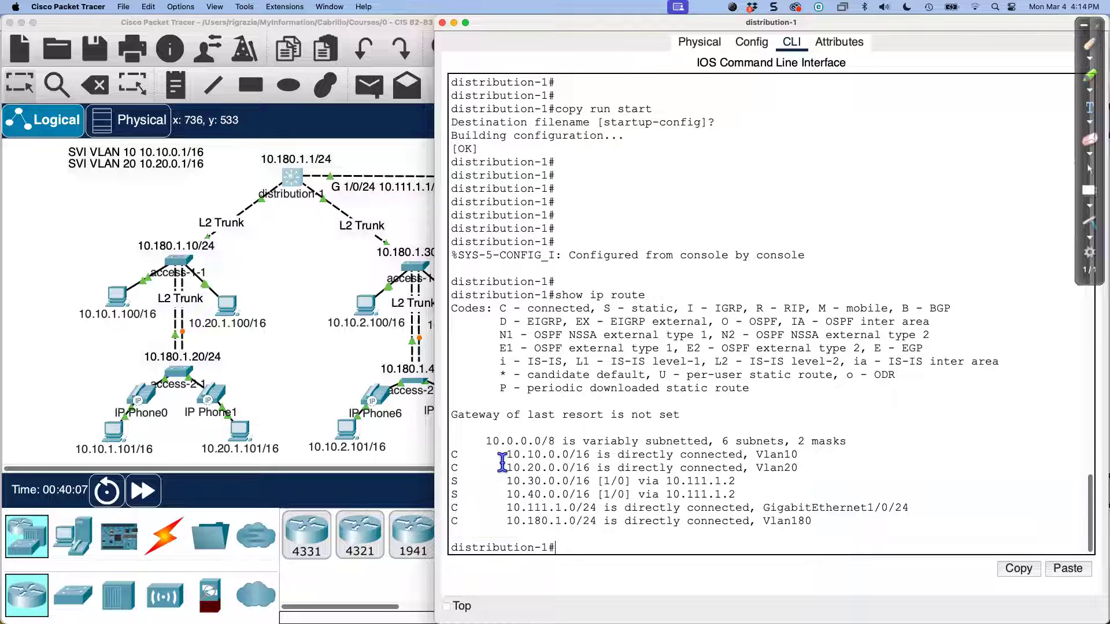
pyautogui.moveTo(502, 457); pyautogui.dragTo(608, 459)
pyautogui.moveTo(508, 469); pyautogui.dragTo(603, 468)
pyautogui.moveTo(500, 527); pyautogui.dragTo(630, 528)
pyautogui.moveTo(509, 527); pyautogui.dragTo(624, 527)
pyautogui.moveTo(506, 508); pyautogui.dragTo(921, 508)
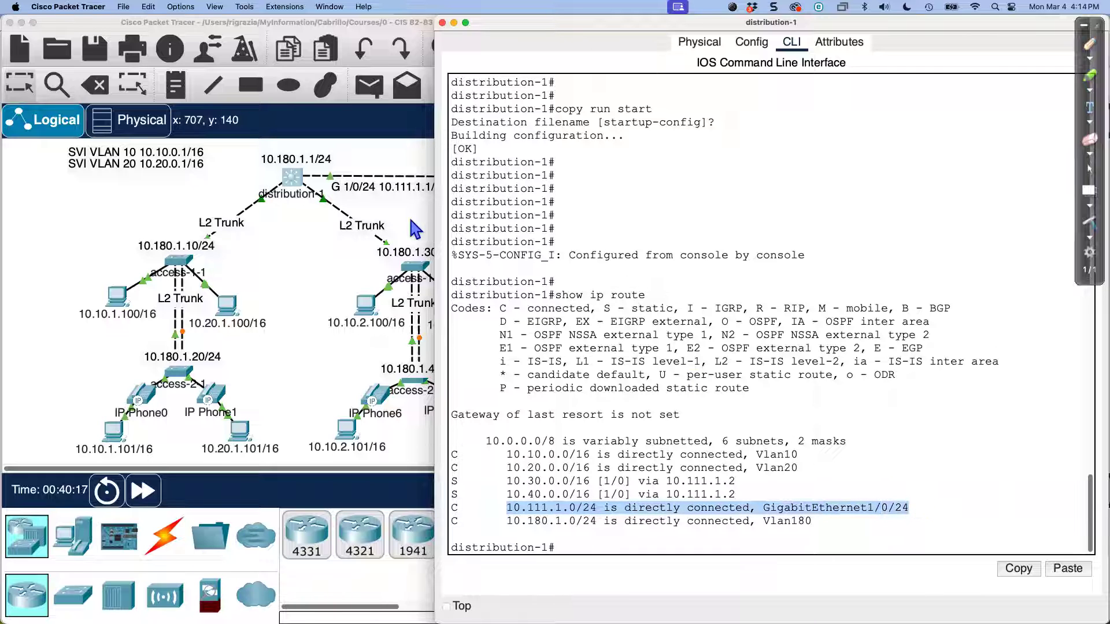
# Step: Reposition distribution-1's console to uncover distribution-2 and access-1-3/1-4, then return to the topology
pyautogui.moveTo(559, 22); pyautogui.dragTo(559, 230)
pyautogui.scroll(-5, 614, 307)
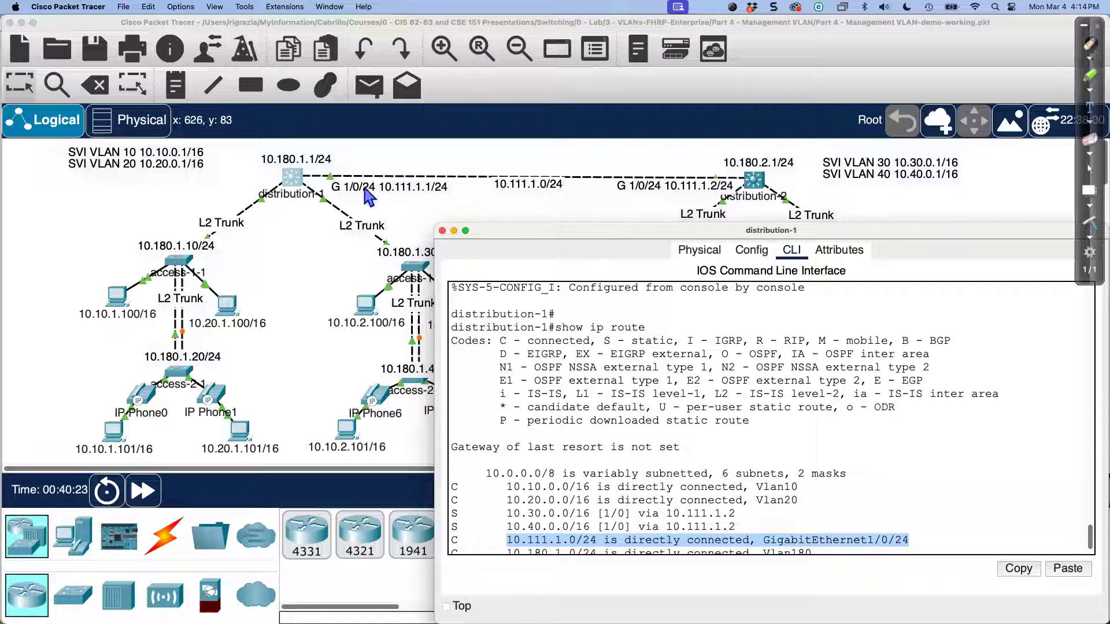
pyautogui.scroll(-2, 612, 456)
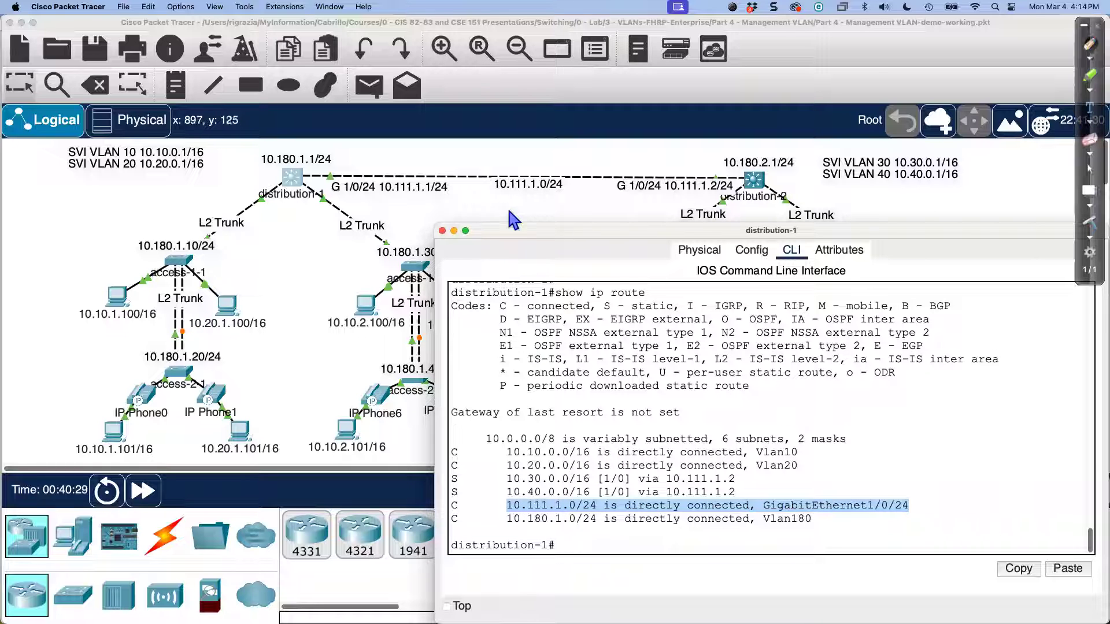
pyautogui.moveTo(594, 231); pyautogui.dragTo(554, 327)
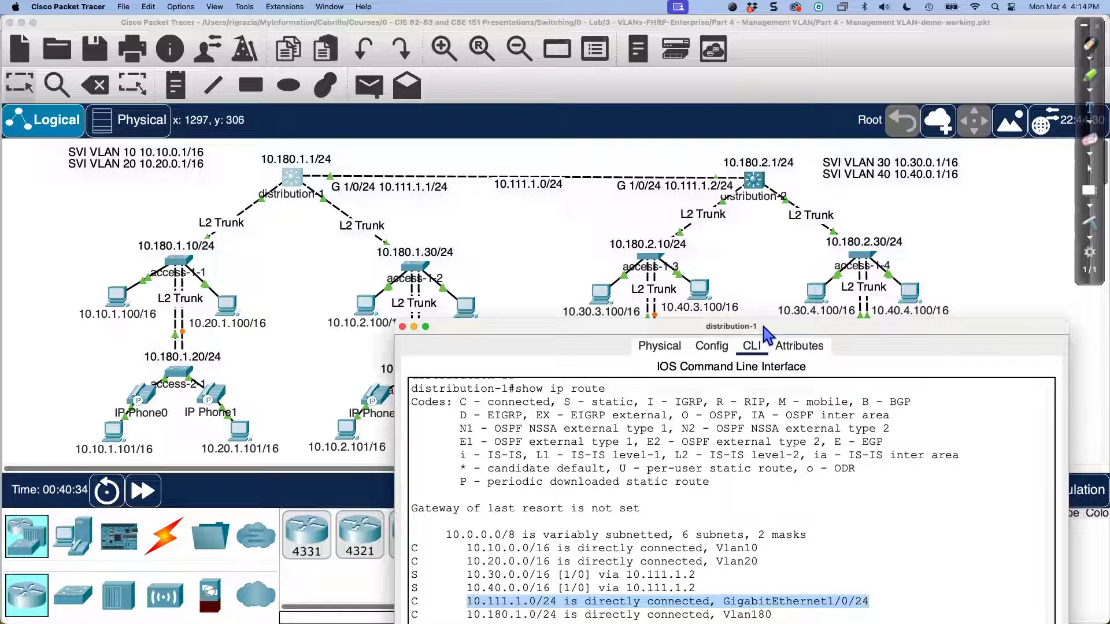
pyautogui.moveTo(763, 326); pyautogui.dragTo(793, 230)
pyautogui.click(636, 195)
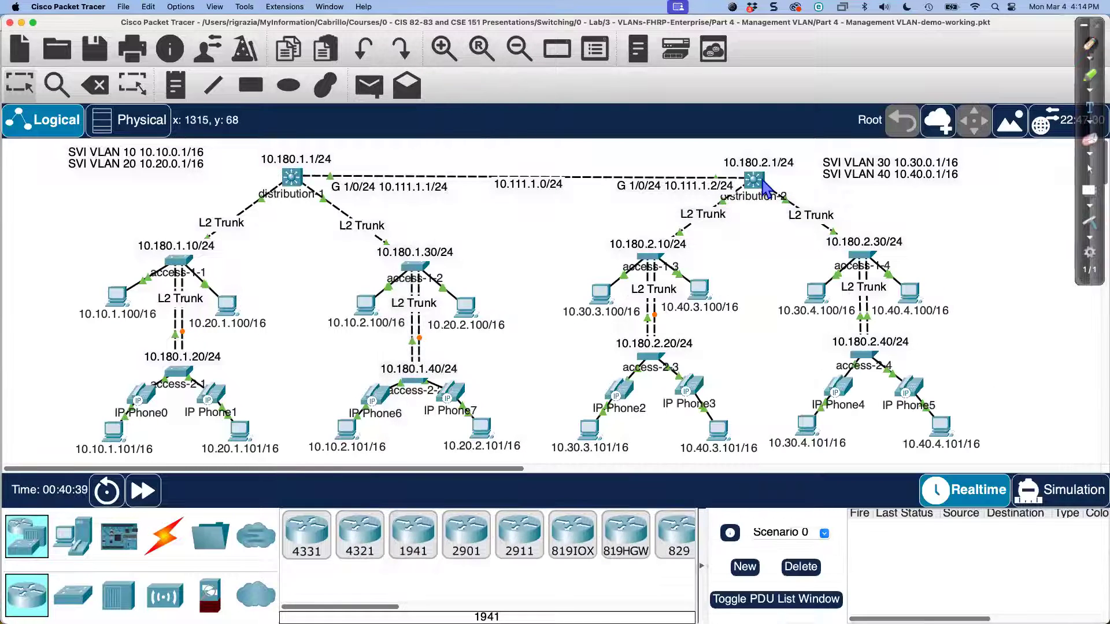
# Step: Open distribution-2's console and highlight its 10.30.0.0/16 Vlan30 and 10.111.1.0/24 routes
pyautogui.click(754, 181)
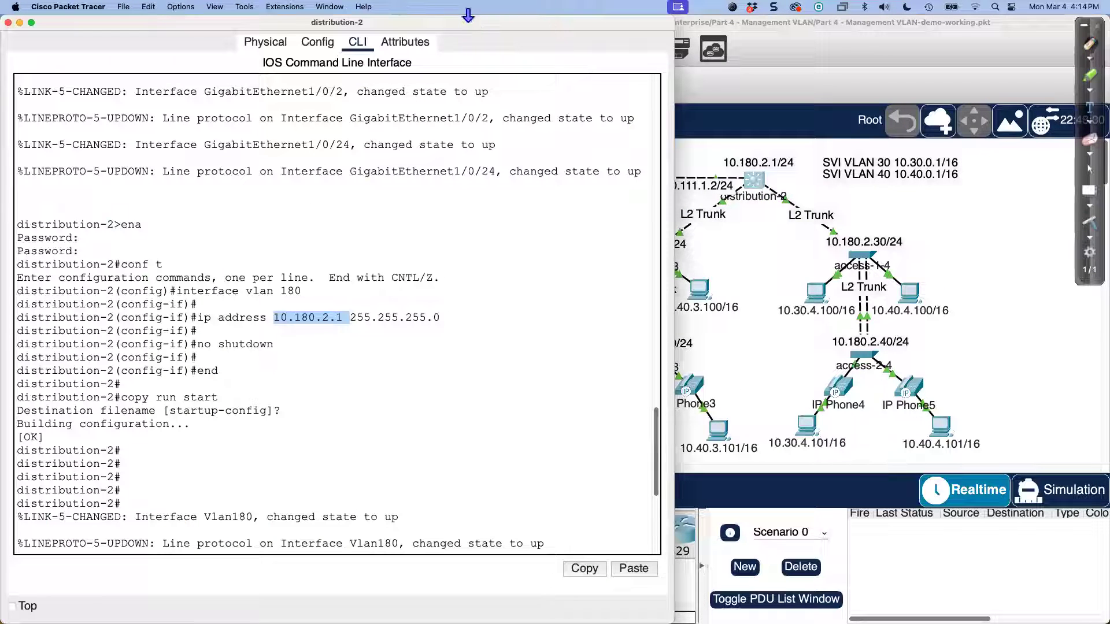
pyautogui.moveTo(473, 26); pyautogui.dragTo(884, 339)
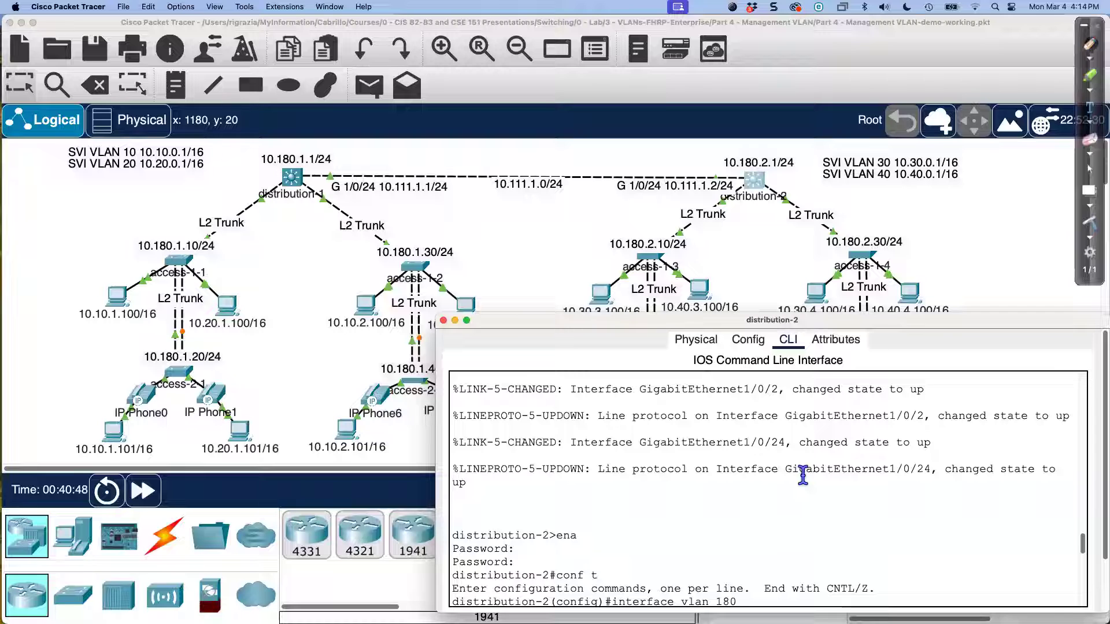
pyautogui.scroll(-10, 803, 475)
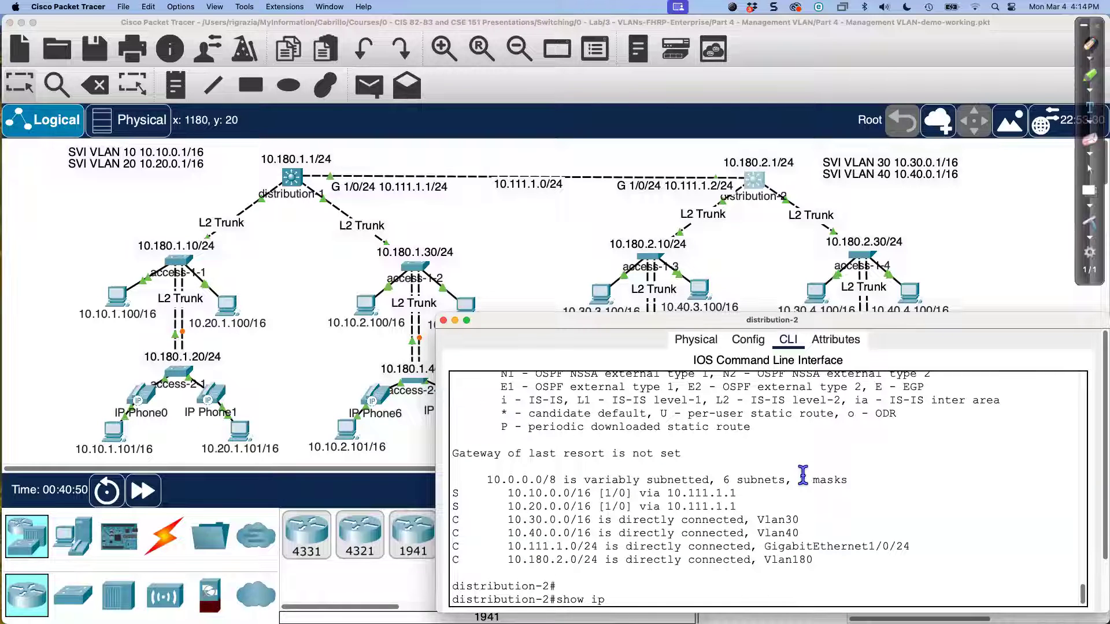
pyautogui.scroll(1, 803, 475)
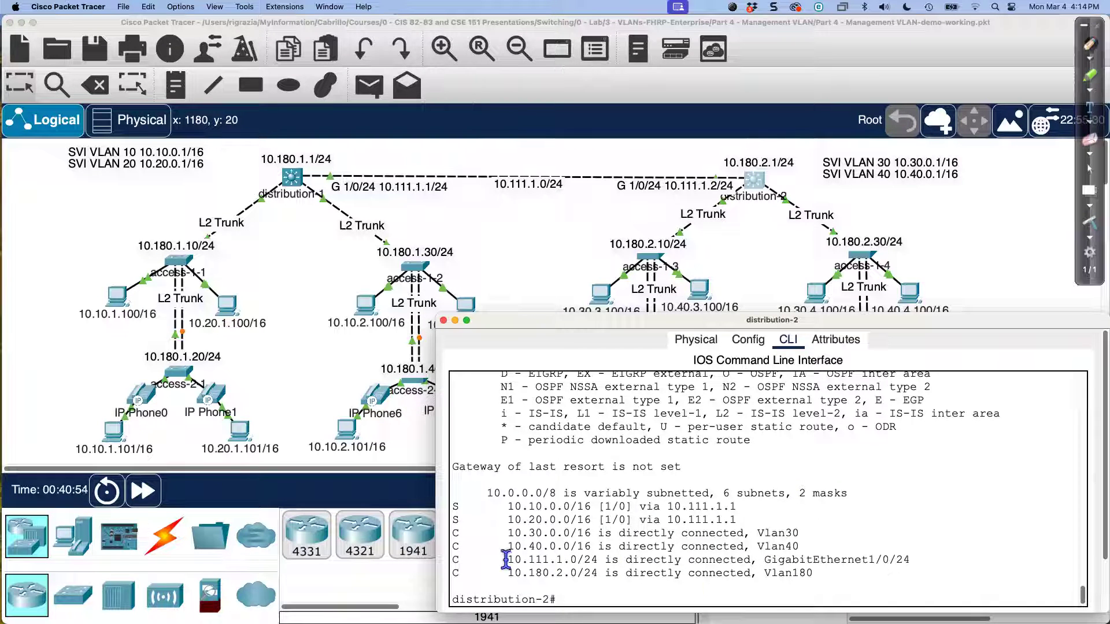
pyautogui.tripleClick(450, 534)
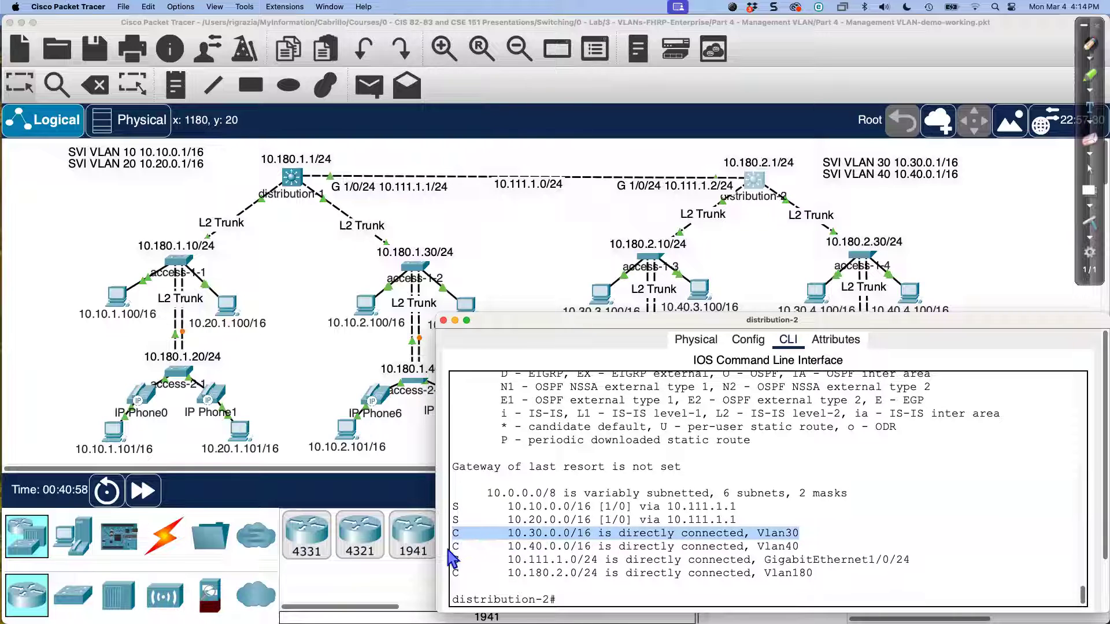
pyautogui.moveTo(450, 545); pyautogui.dragTo(576, 573)
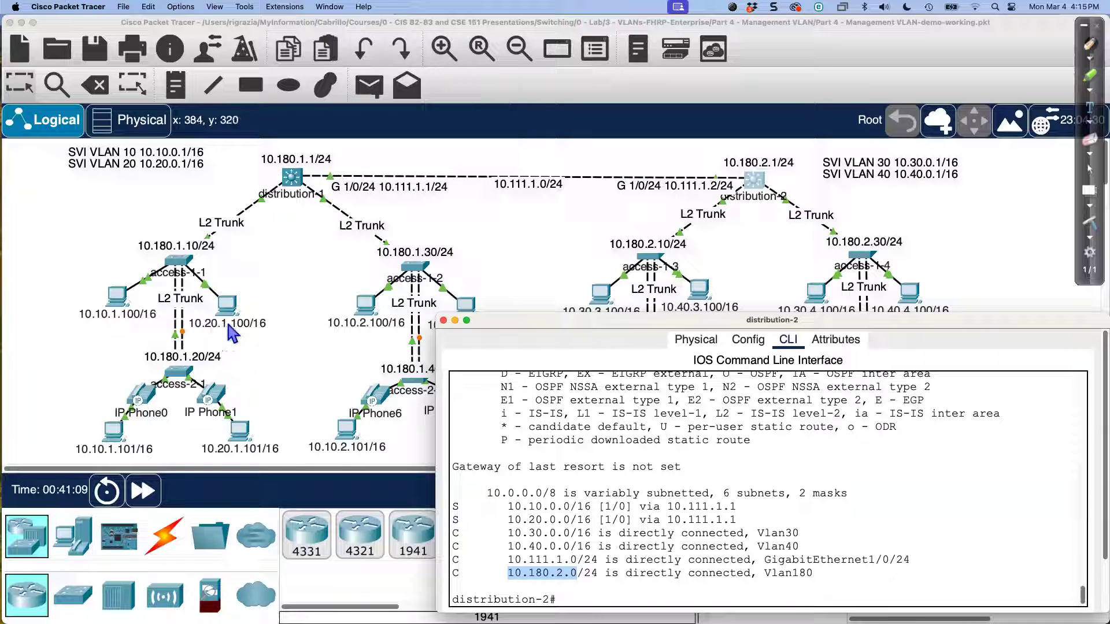
# Step: Highlight distribution-2's two static routes via 10.111.1.1, and bring distribution-1's console back on the left
pyautogui.click(536, 518)
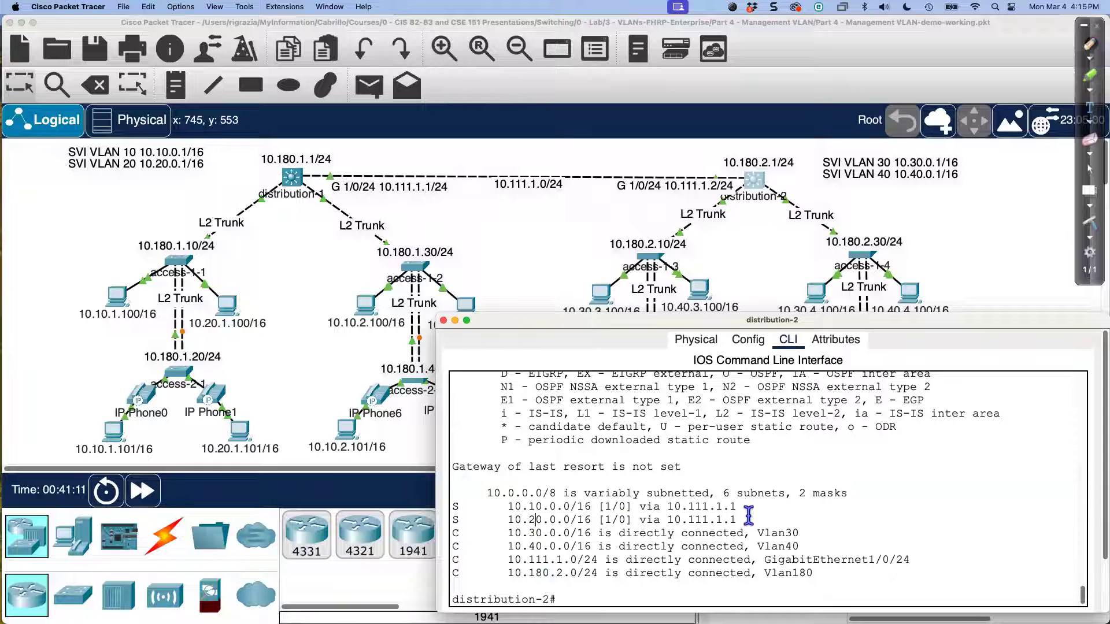
pyautogui.moveTo(740, 519); pyautogui.dragTo(451, 506)
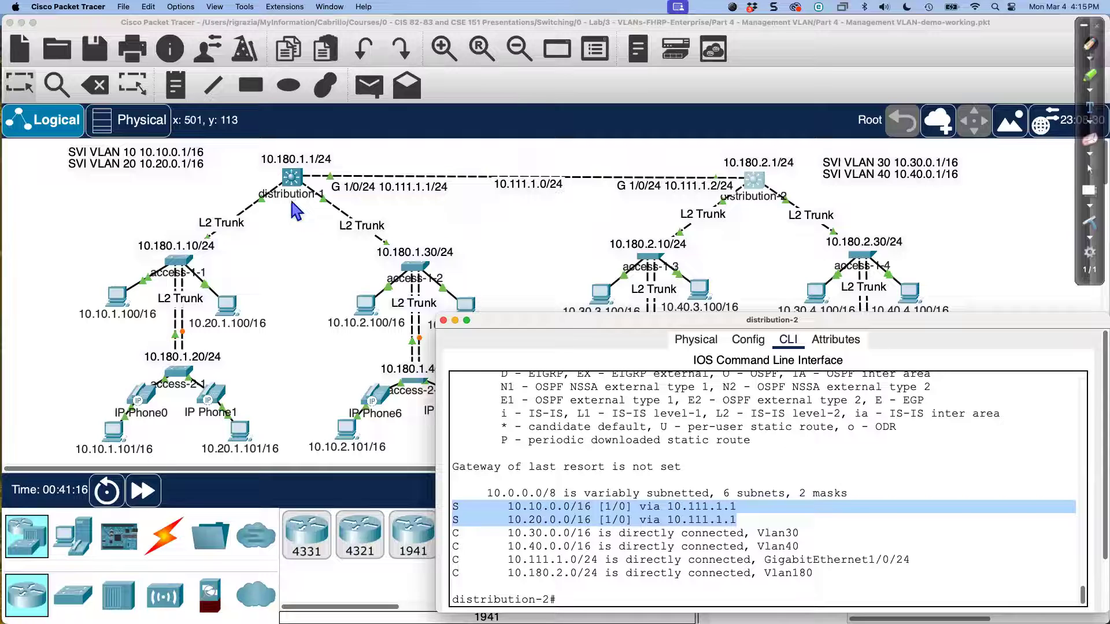
pyautogui.click(293, 180)
pyautogui.moveTo(522, 228); pyautogui.dragTo(119, 229)
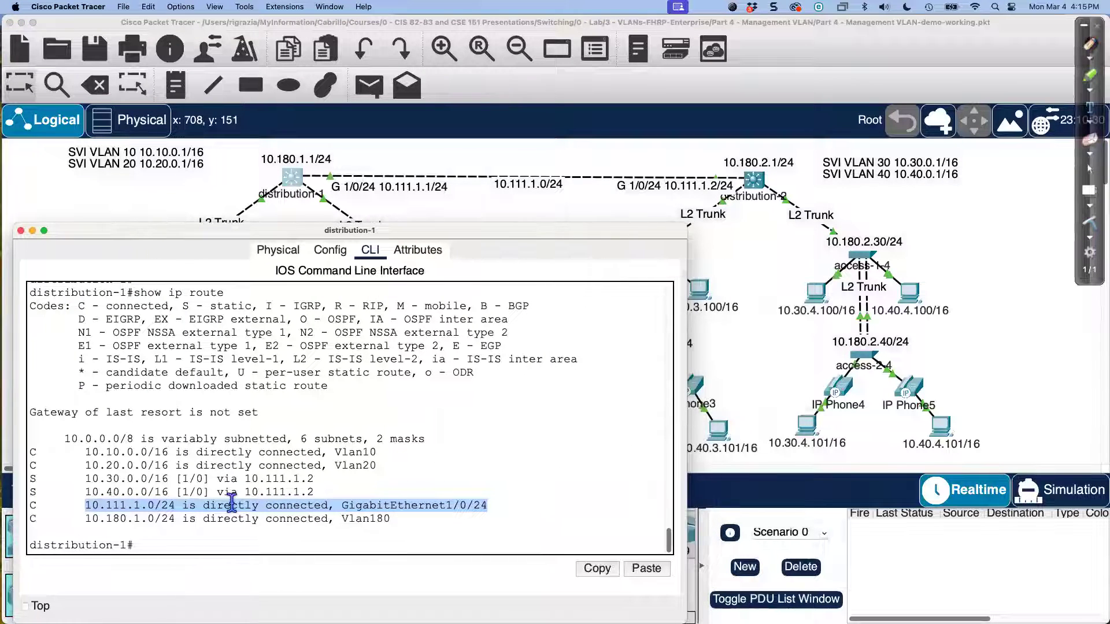
pyautogui.click(117, 490)
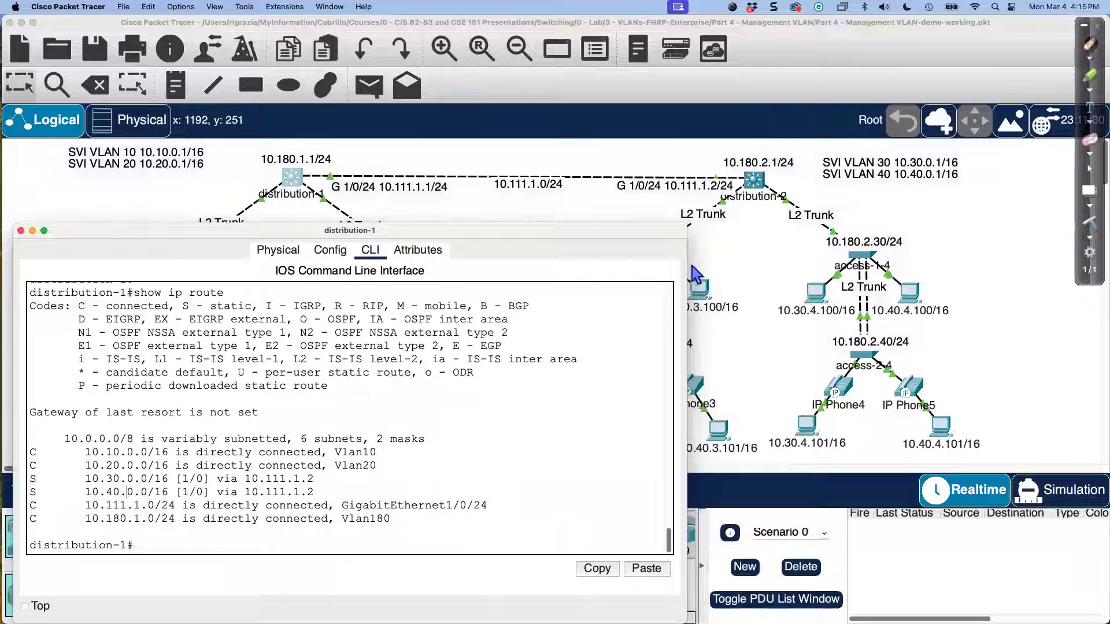
pyautogui.moveTo(620, 232); pyautogui.dragTo(483, 233)
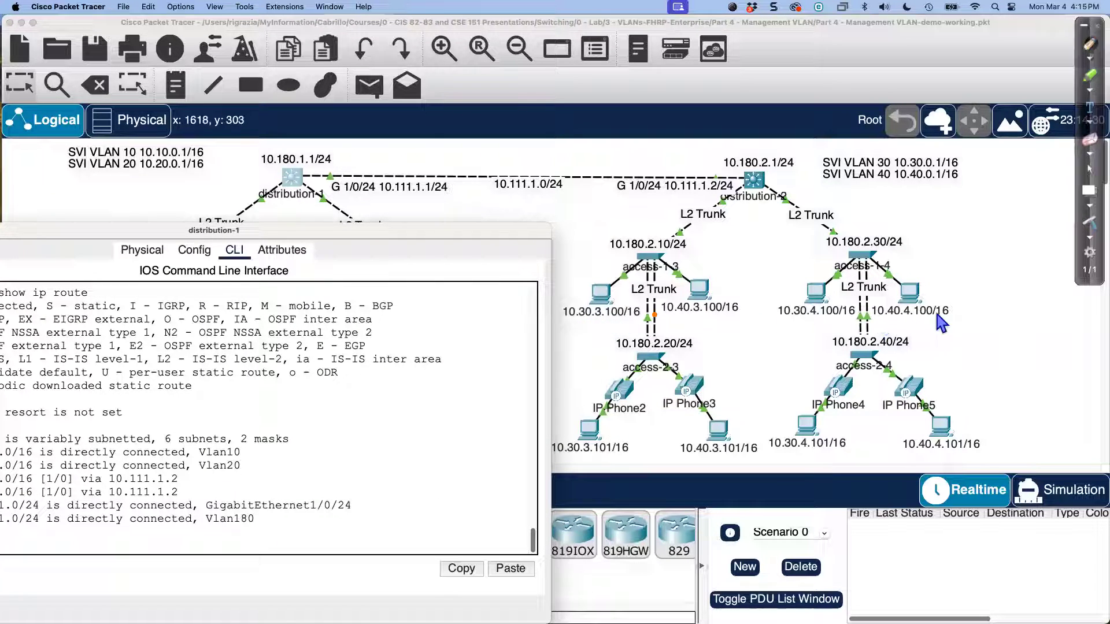
pyautogui.moveTo(497, 236); pyautogui.dragTo(606, 225)
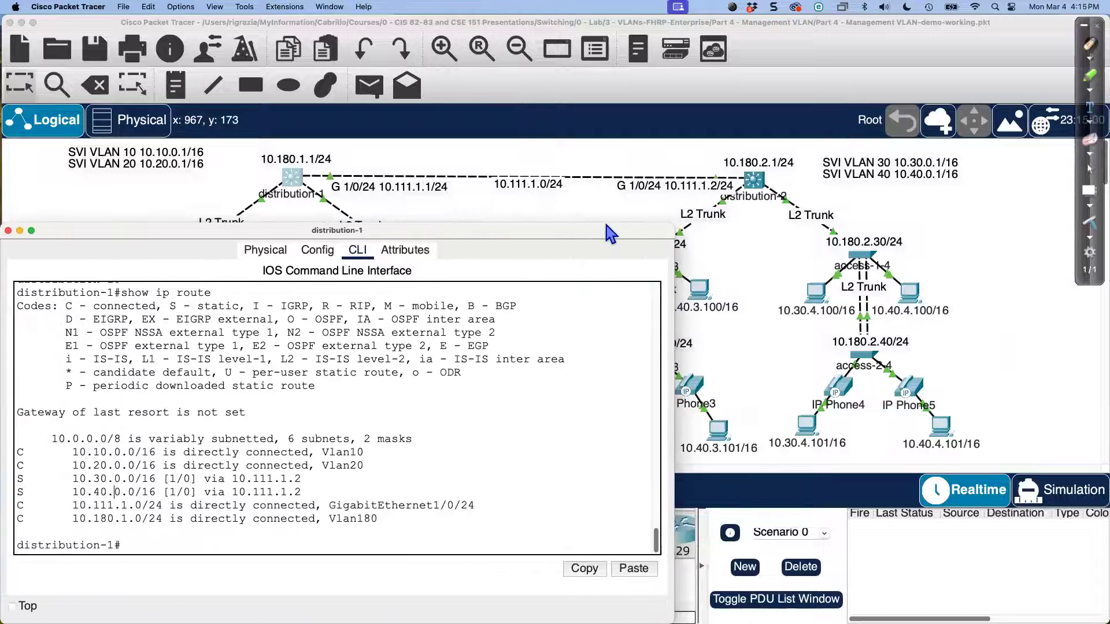
pyautogui.moveTo(300, 492); pyautogui.dragTo(15, 477)
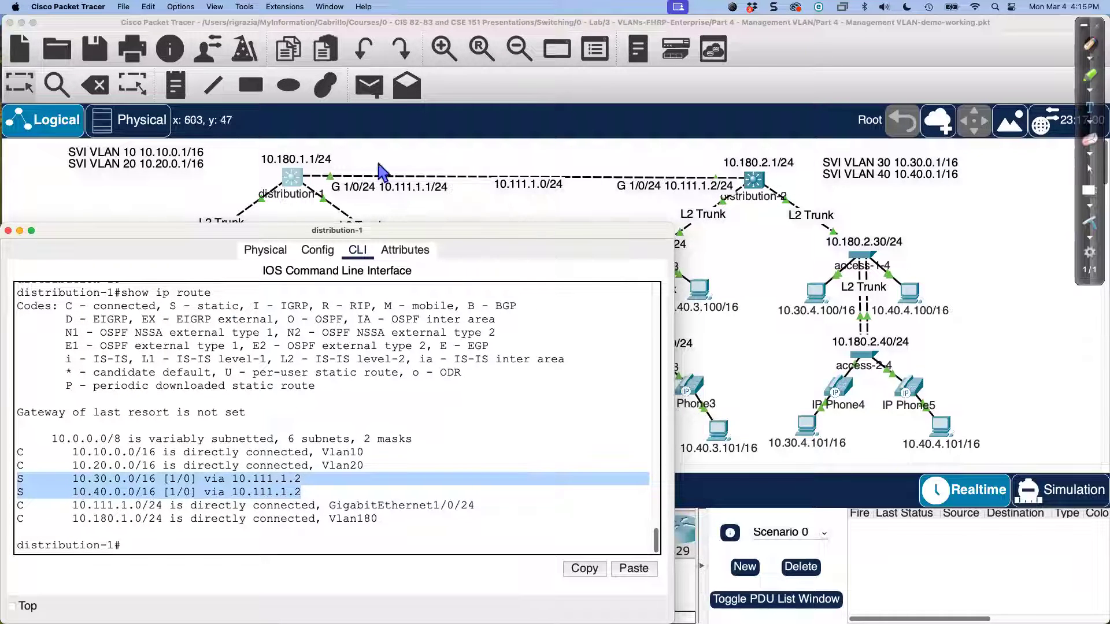
pyautogui.moveTo(536, 238); pyautogui.dragTo(601, 232)
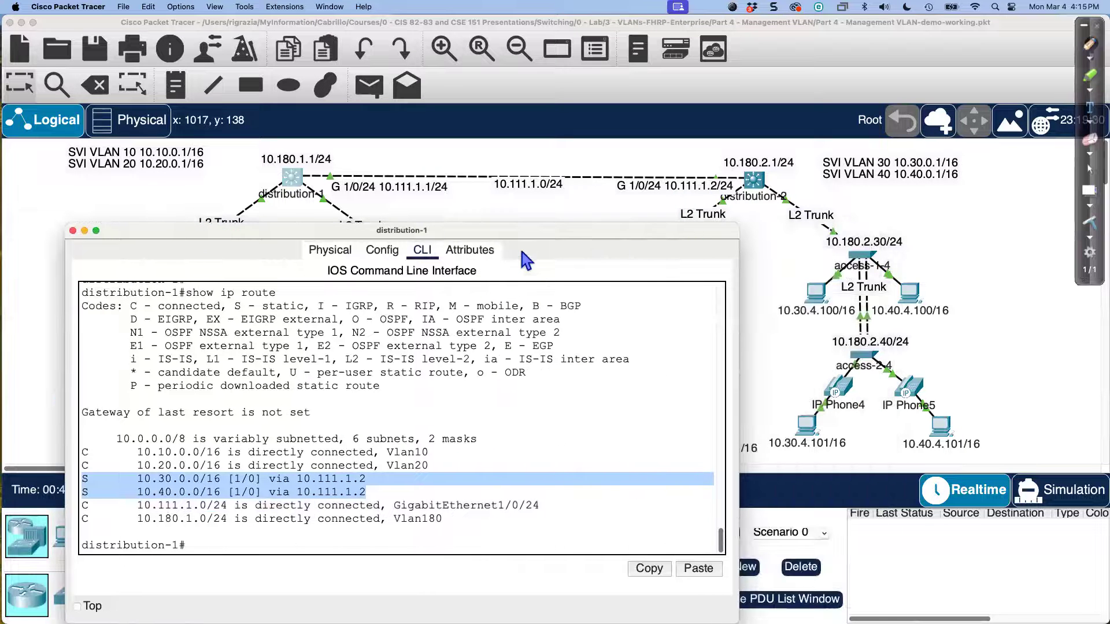
pyautogui.click(481, 202)
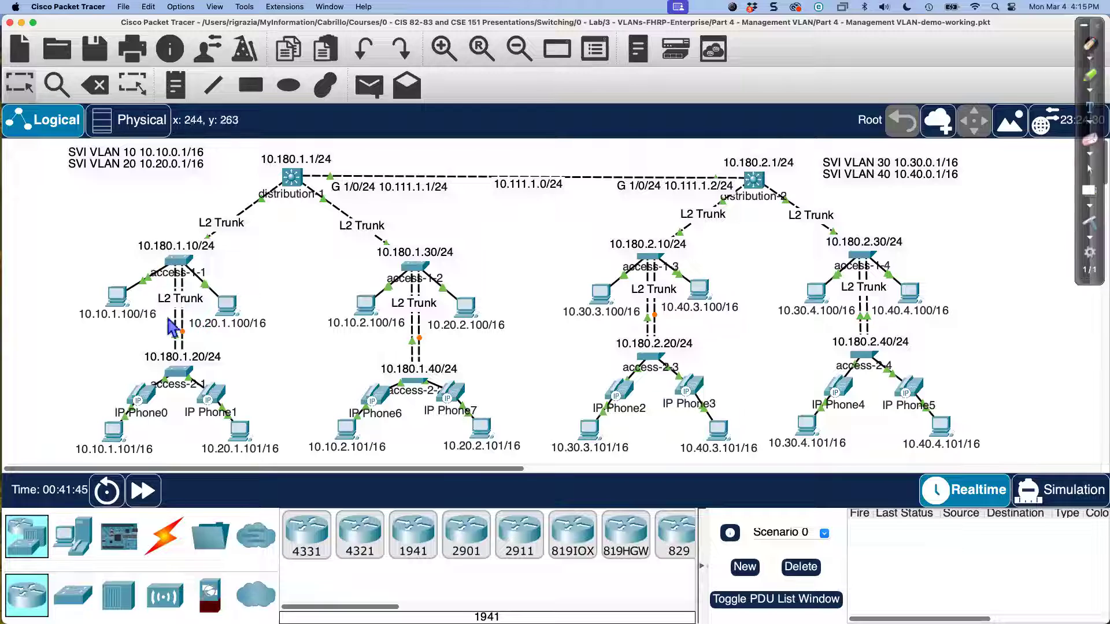
pyautogui.click(296, 180)
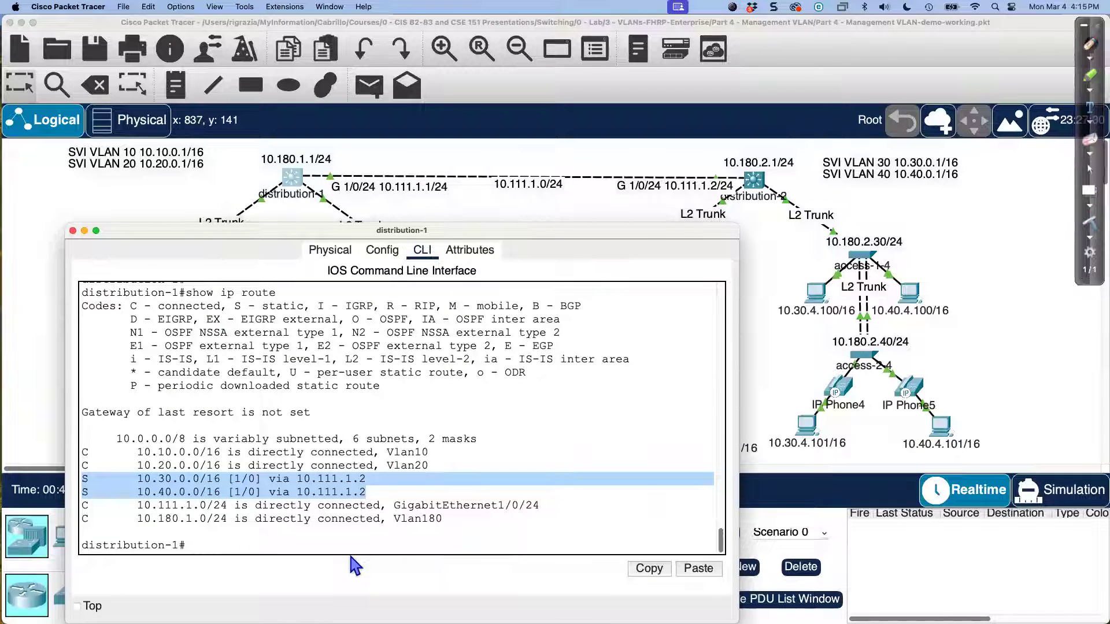
# Step: On distribution-1, add ip route 10.180.2.0 255.255.255.0 10.111.1.2 in configuration mode, then end
pyautogui.write('c')
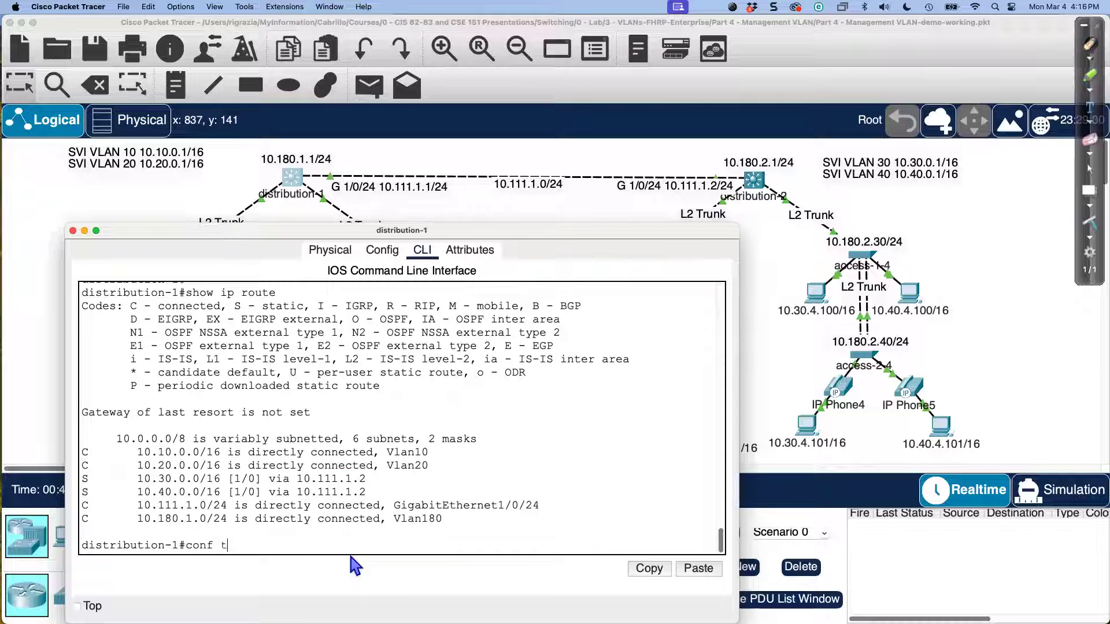
pyautogui.write('onf t')
pyautogui.press('Return')
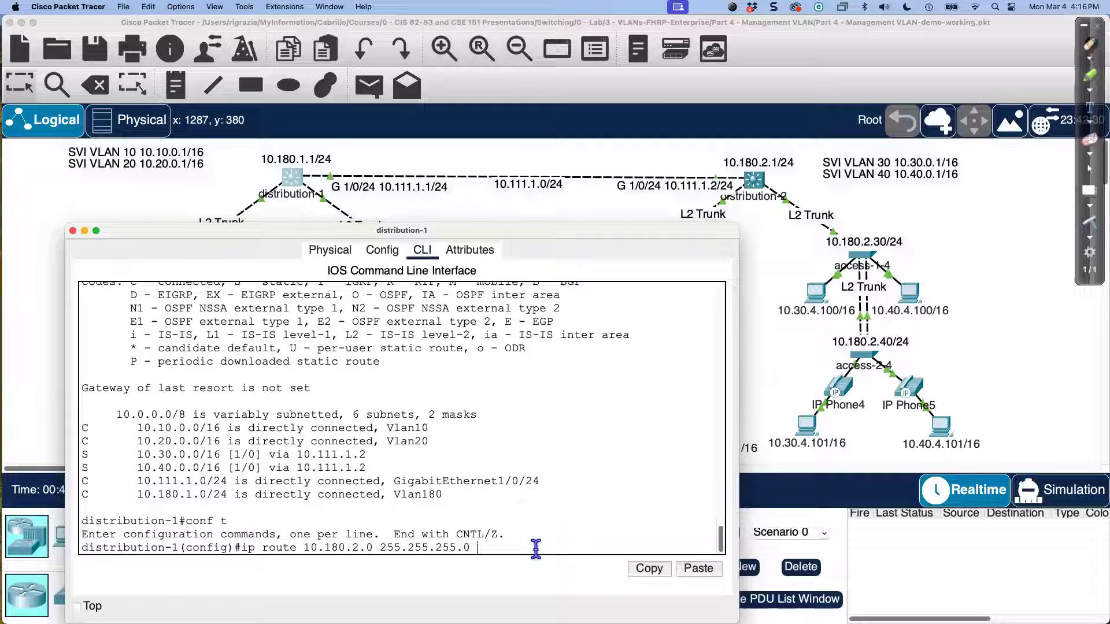
pyautogui.write('10.111.1.2')
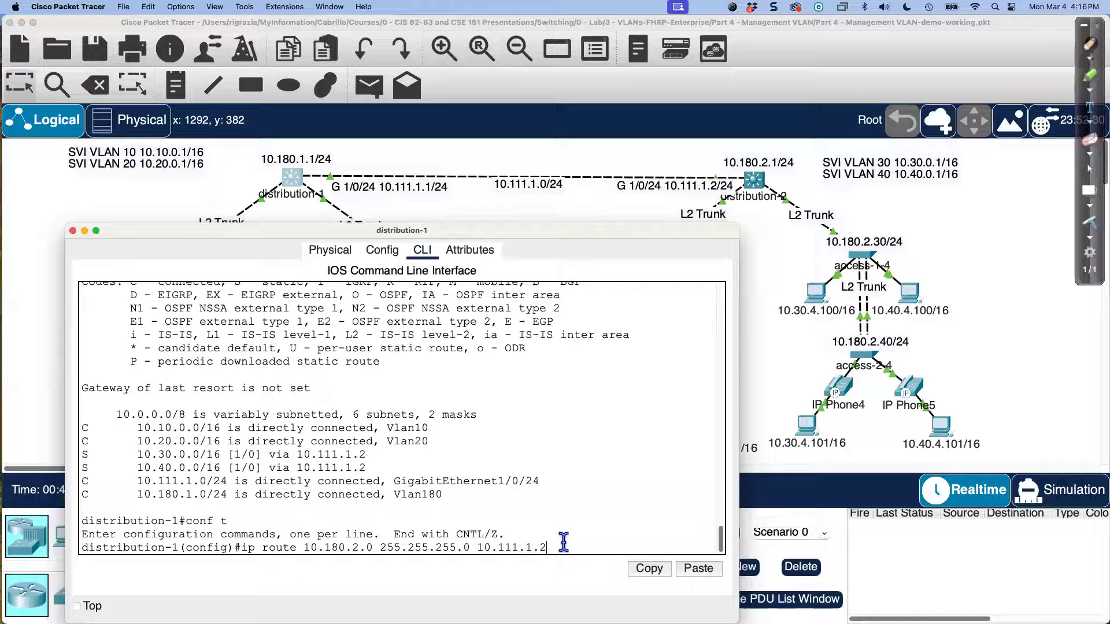
pyautogui.press('Return')
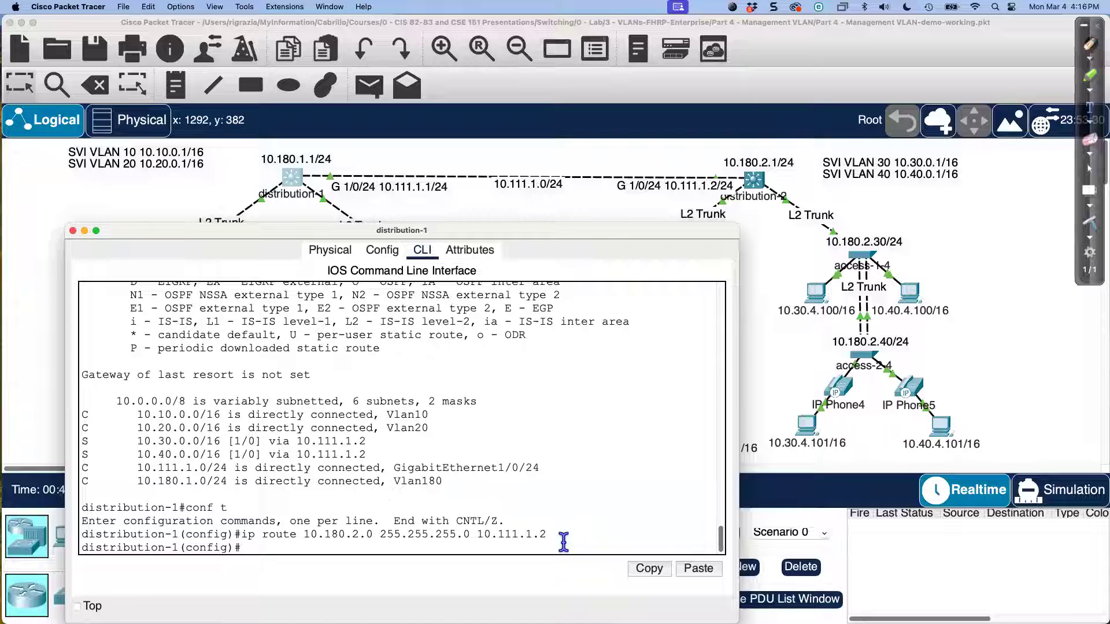
pyautogui.write('end')
pyautogui.press('Return')
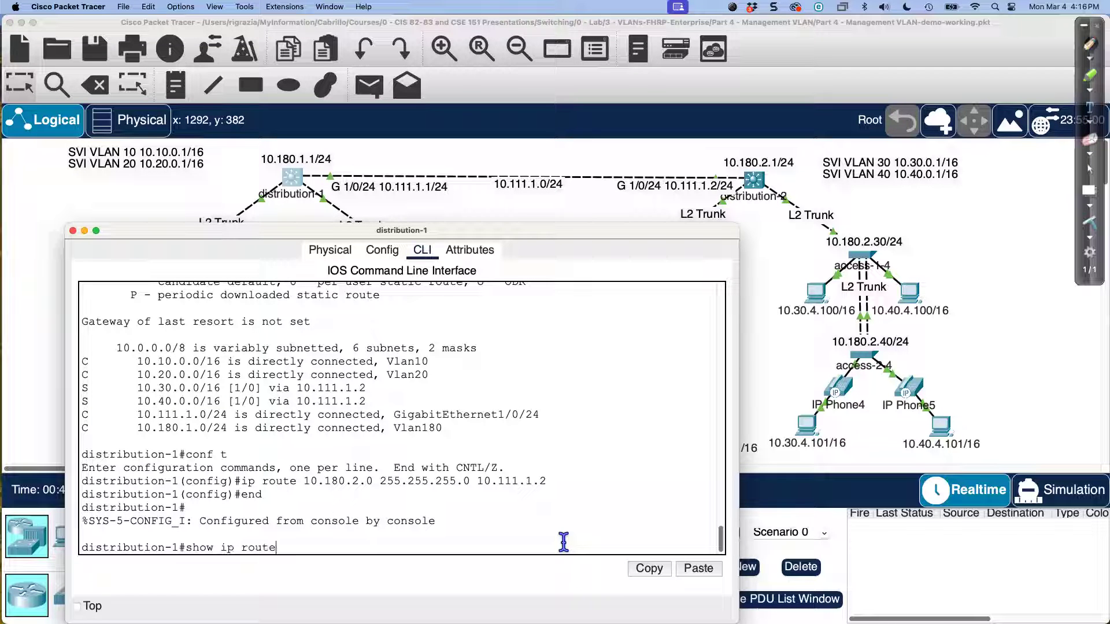
# Step: Display distribution-1's routing table, highlighting the new 10.180.2.0/24 route via 10.111.1.2 and the 10.30/10.40 static routes
pyautogui.press('Return')
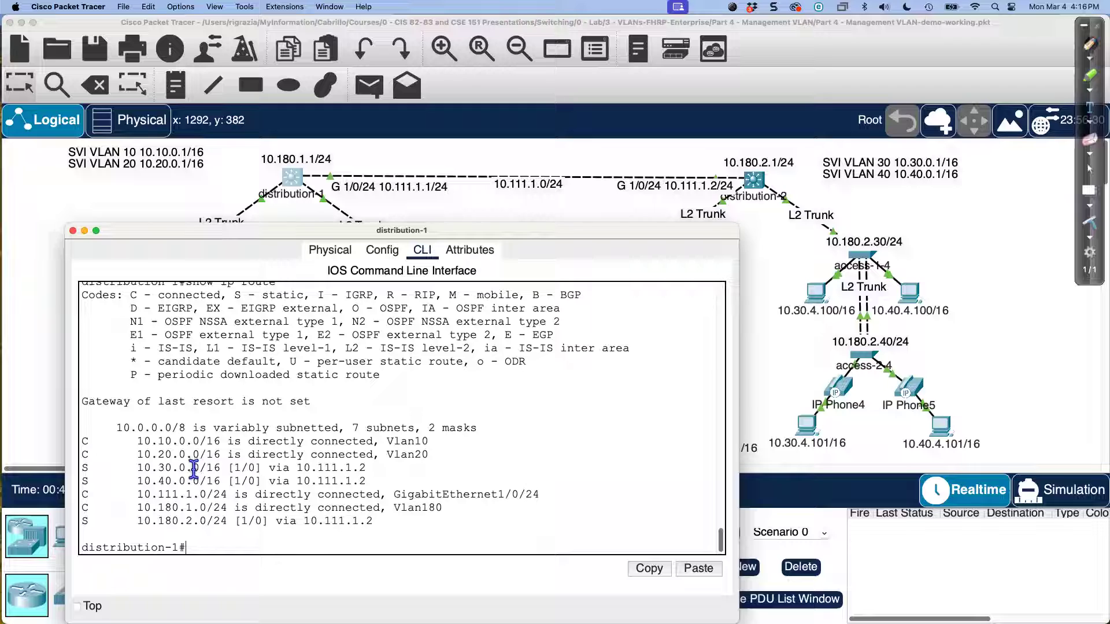
pyautogui.moveTo(81, 523); pyautogui.dragTo(214, 525)
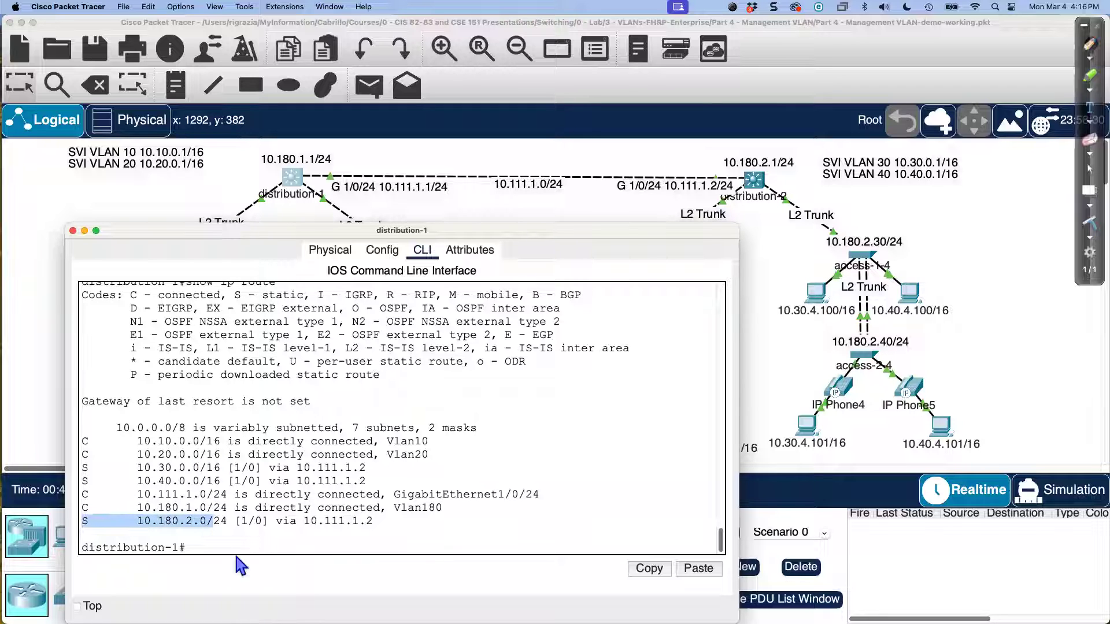
pyautogui.moveTo(308, 524); pyautogui.dragTo(379, 525)
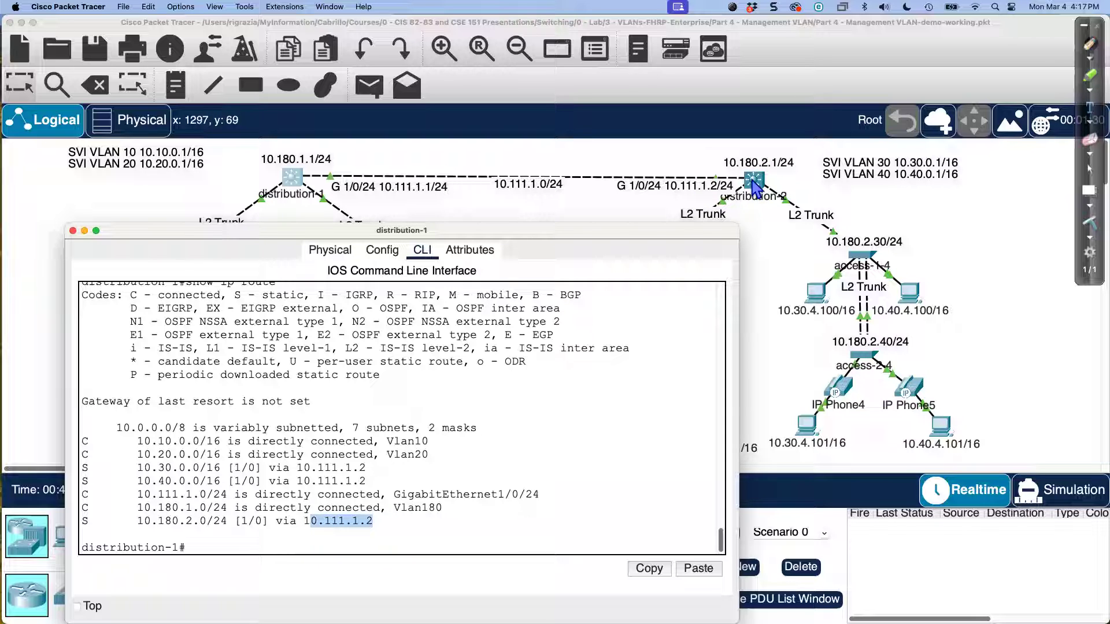
pyautogui.click(310, 521)
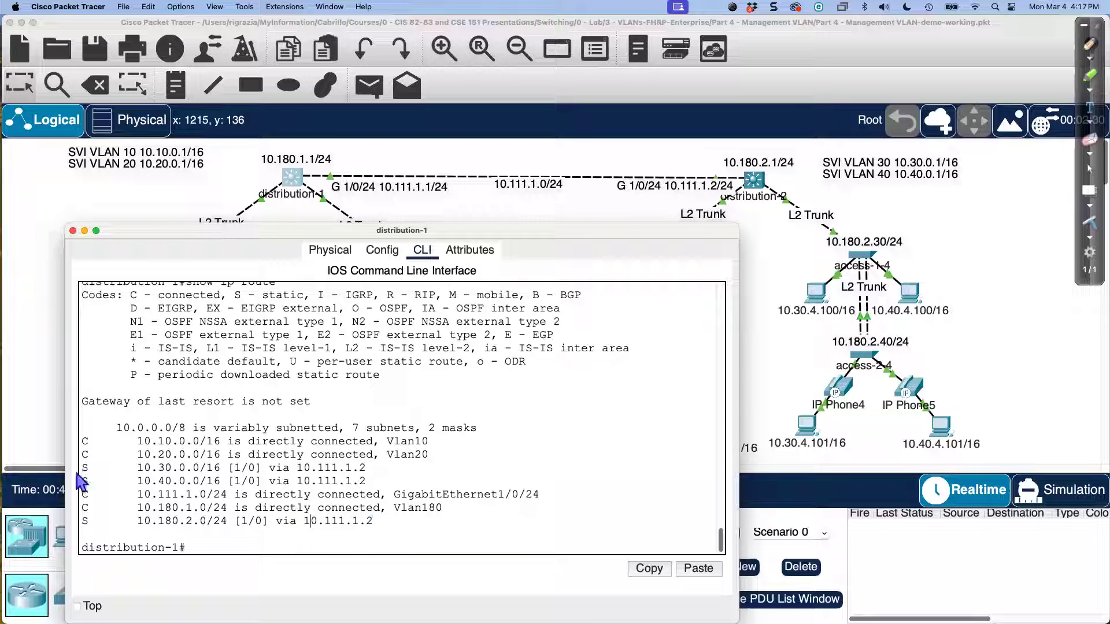
pyautogui.moveTo(81, 469); pyautogui.dragTo(386, 481)
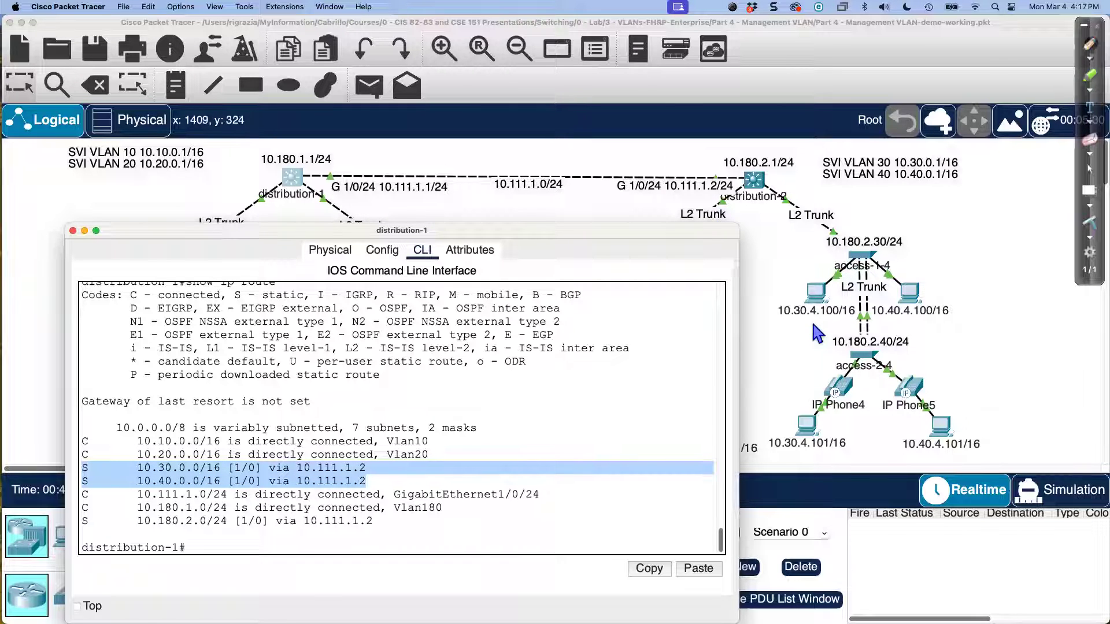
# Step: On distribution-2, add ip route 10.180.1.0 255.255.255.0 10.111.1.1 in configuration mode, then close its console
pyautogui.click(581, 219)
pyautogui.click(754, 180)
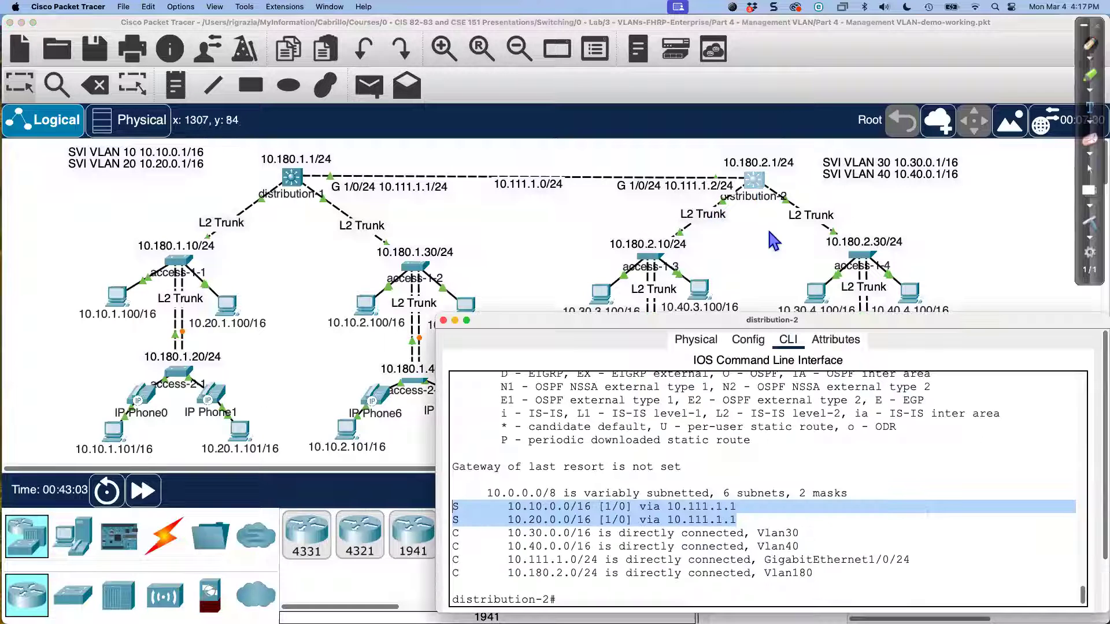
pyautogui.click(736, 497)
pyautogui.press('Return')
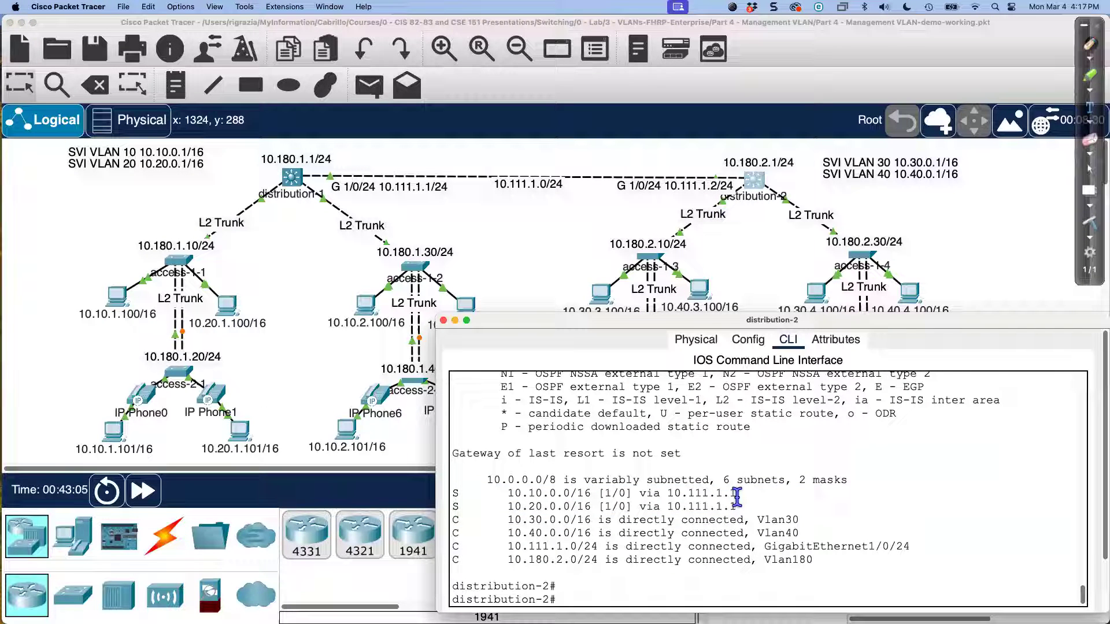
pyautogui.write('conf t')
pyautogui.press('Return')
pyautogui.write('ip route')
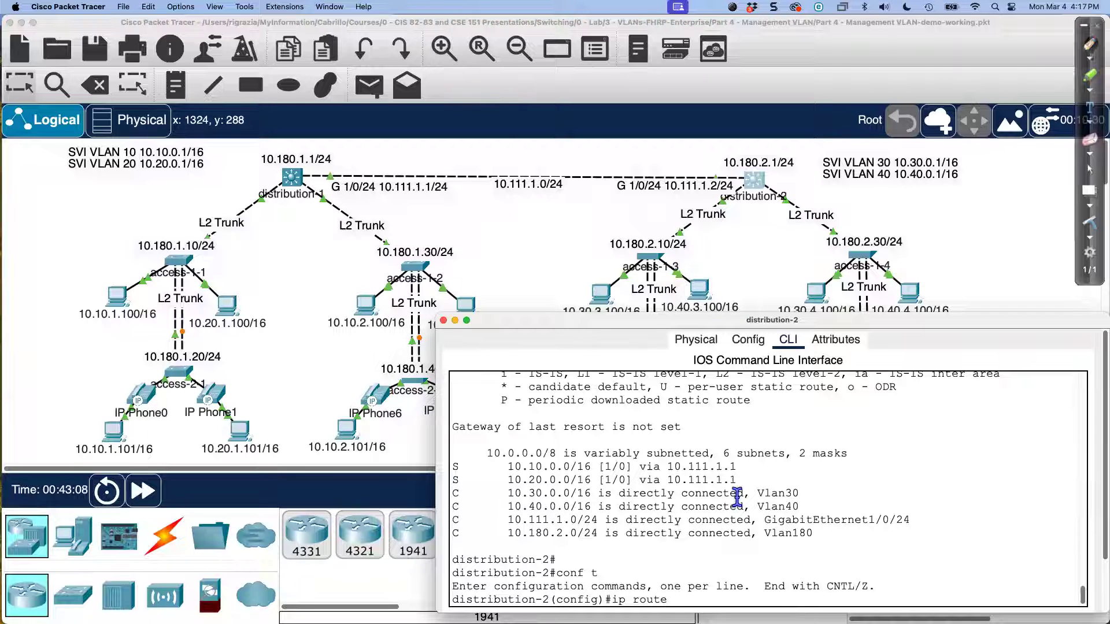
pyautogui.write(' 10.180.1.0 255.255.255.0')
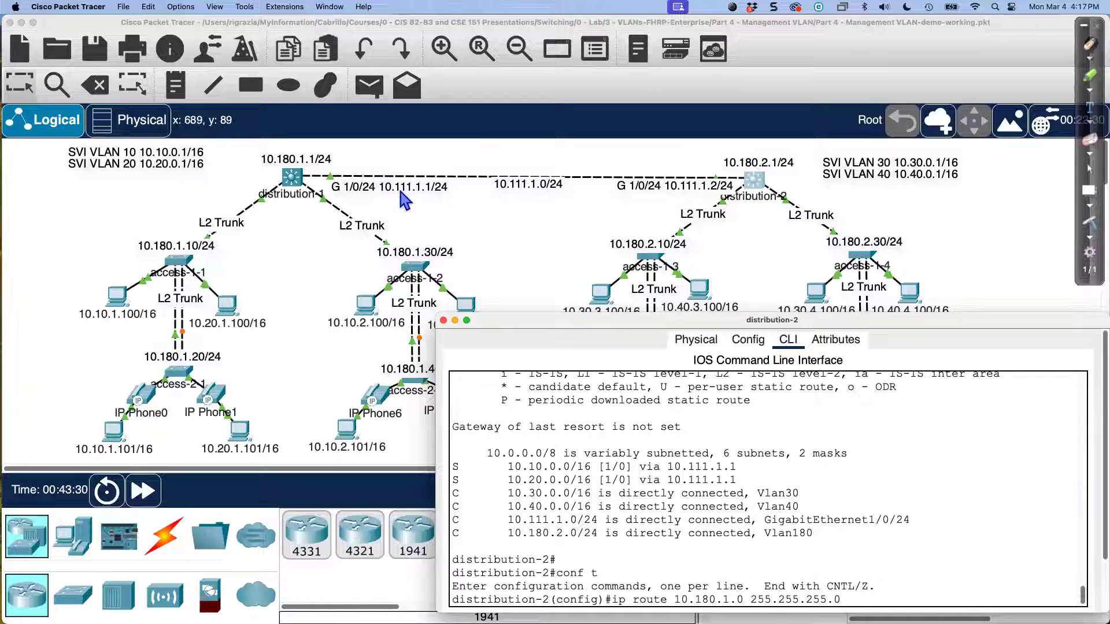
pyautogui.write('10')
pyautogui.press('Return')
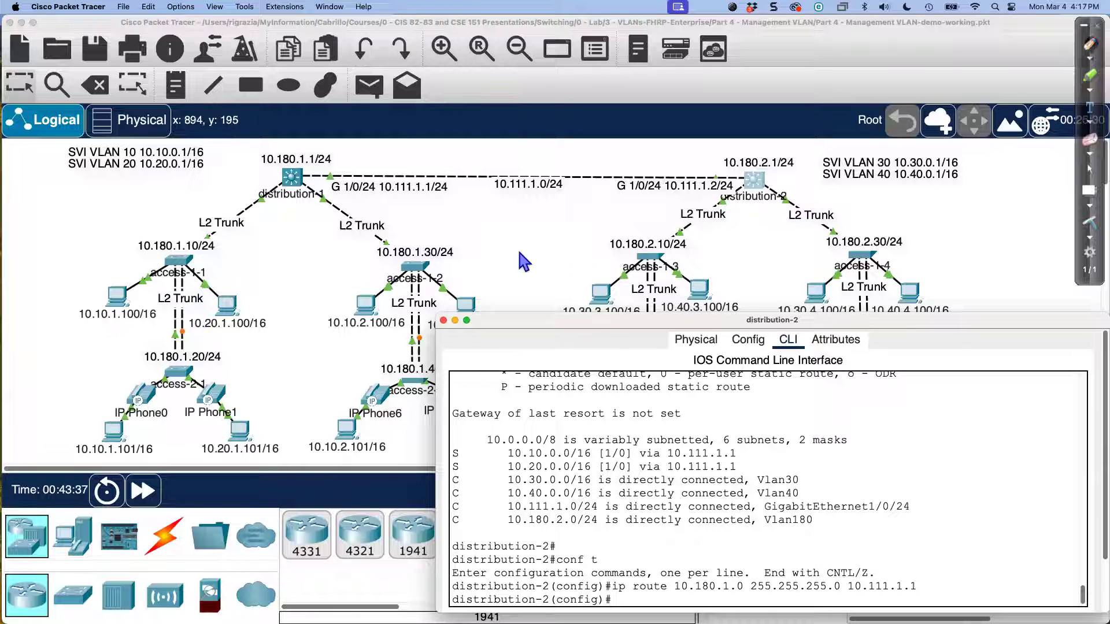
pyautogui.press('super+w')
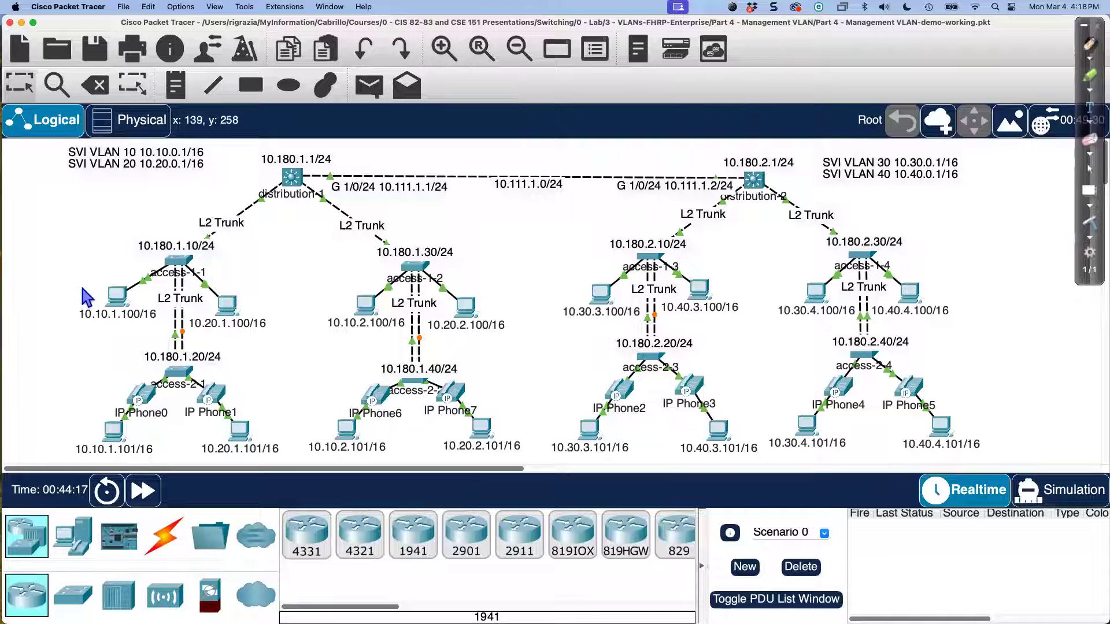
# Step: Reopen PC 10.10.1.100's command prompt, start a telnet command, and shrink the window
pyautogui.click(117, 296)
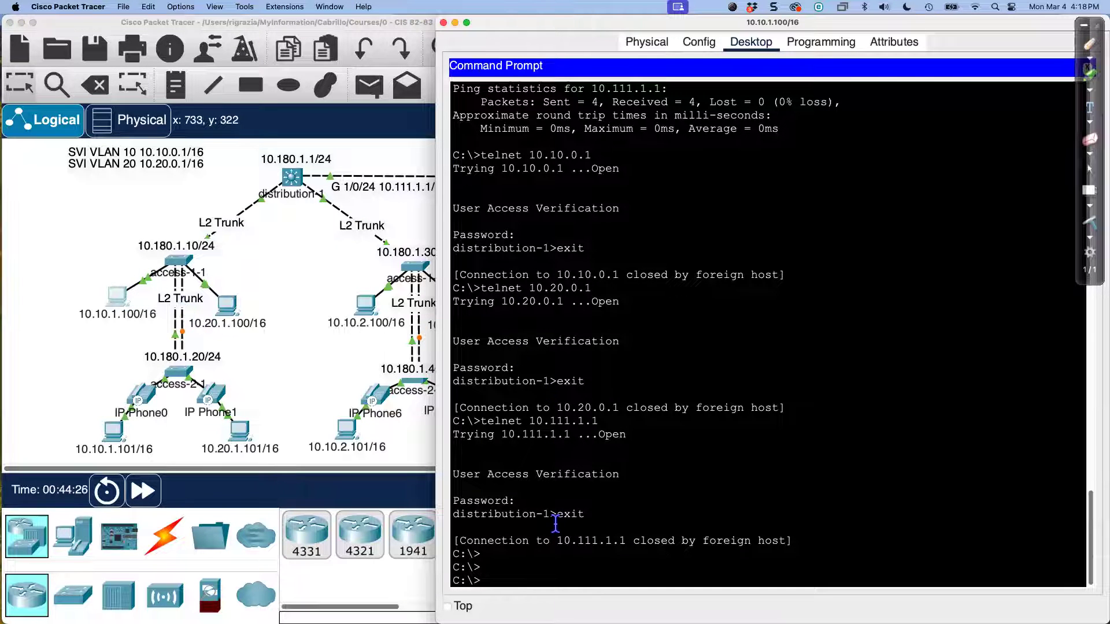
pyautogui.write('elnet')
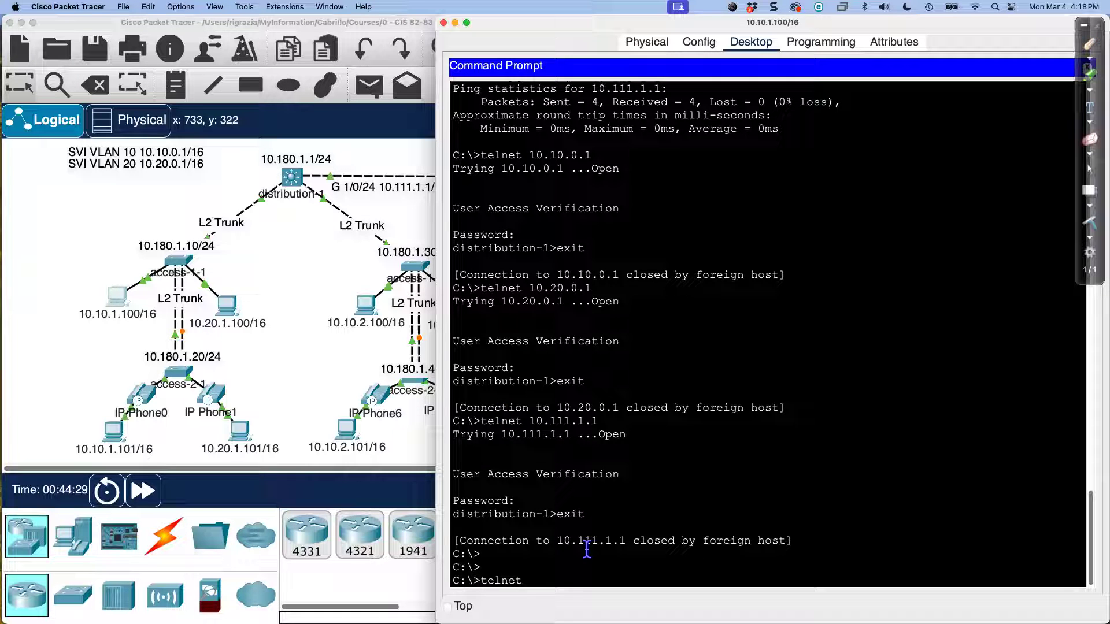
pyautogui.moveTo(727, 16); pyautogui.dragTo(729, 197)
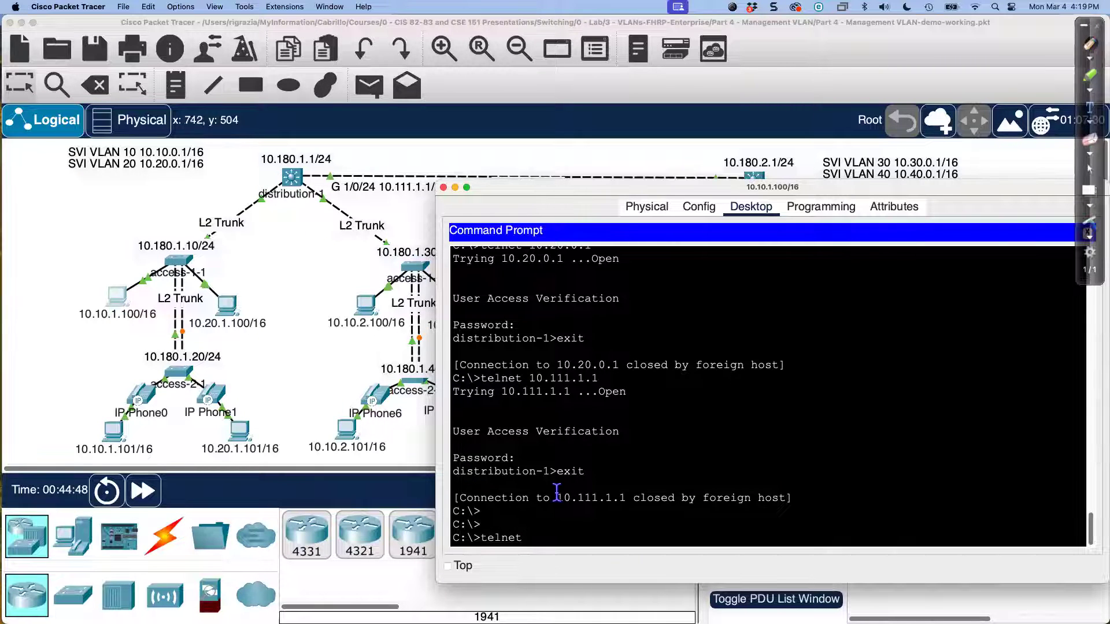
# Step: Ping access-1-1's management address 10.180.1.10 from the PC
pyautogui.press('BackSpace')
pyautogui.press('BackSpace')
pyautogui.press('BackSpace')
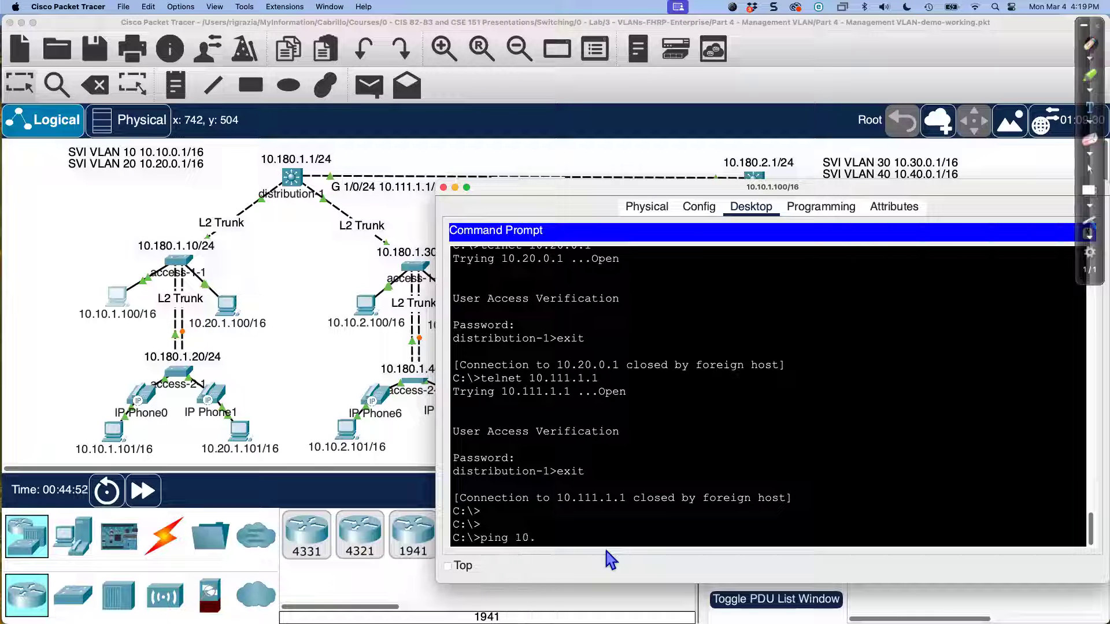
pyautogui.write('ping 10.180.')
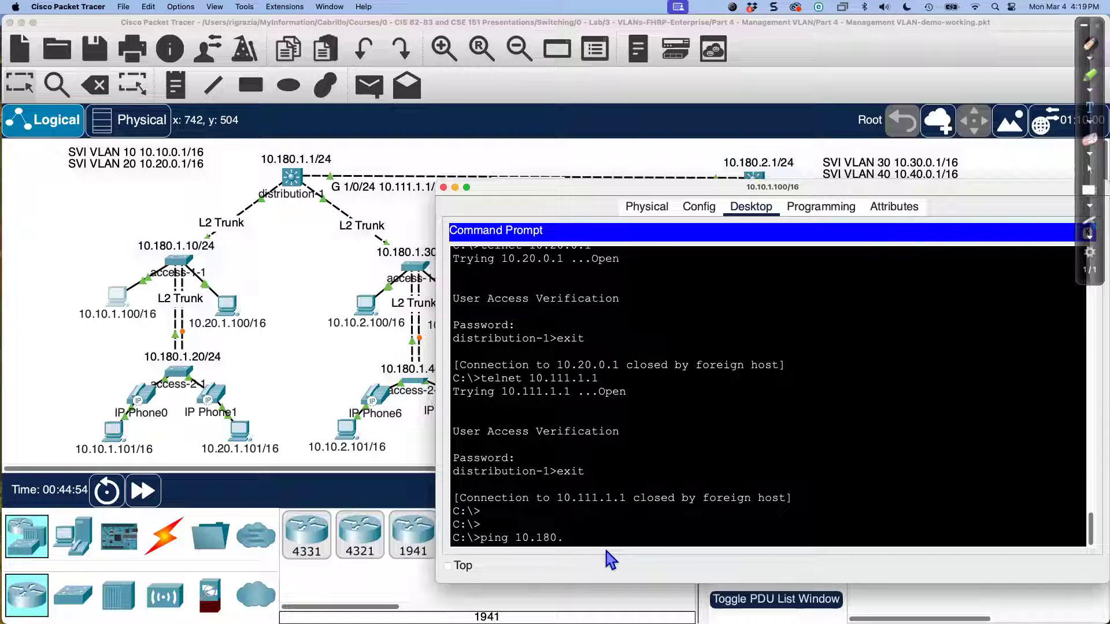
pyautogui.write('1')
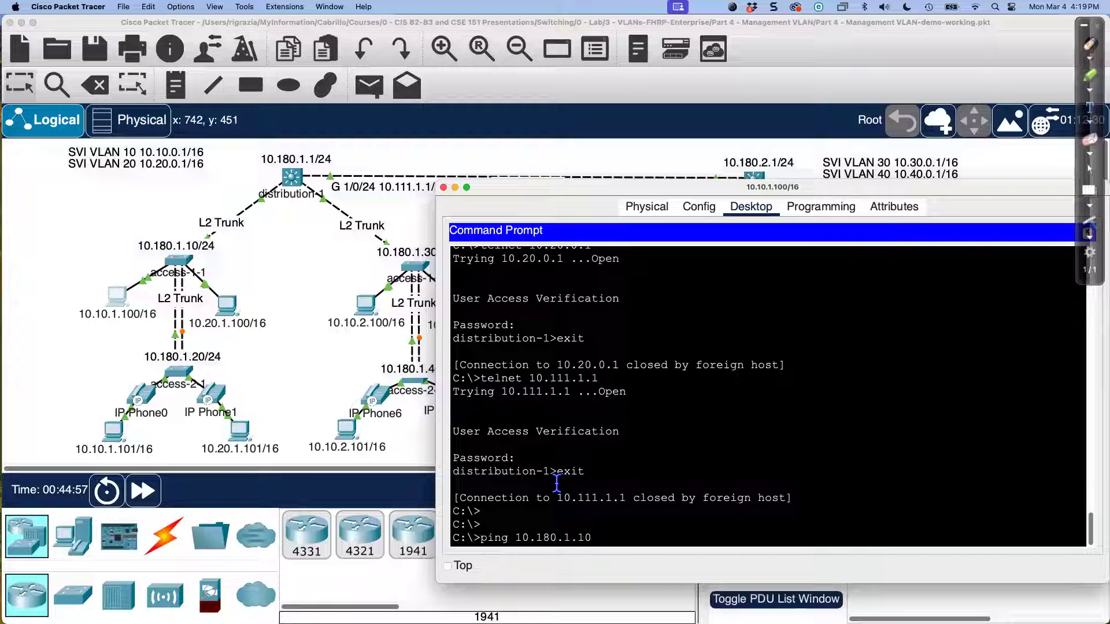
pyautogui.write('.10')
pyautogui.press('Return')
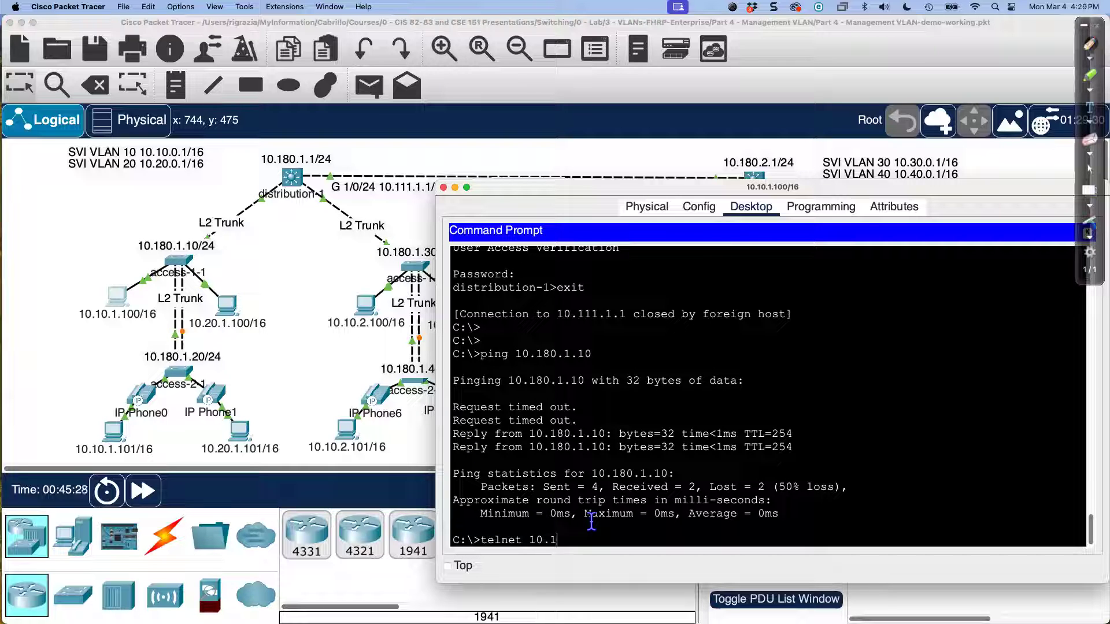
pyautogui.write('.10')
# Step: Telnet to access-1-1 at 10.180.1.10, log in with the password, then exit the session
pyautogui.press('Return')
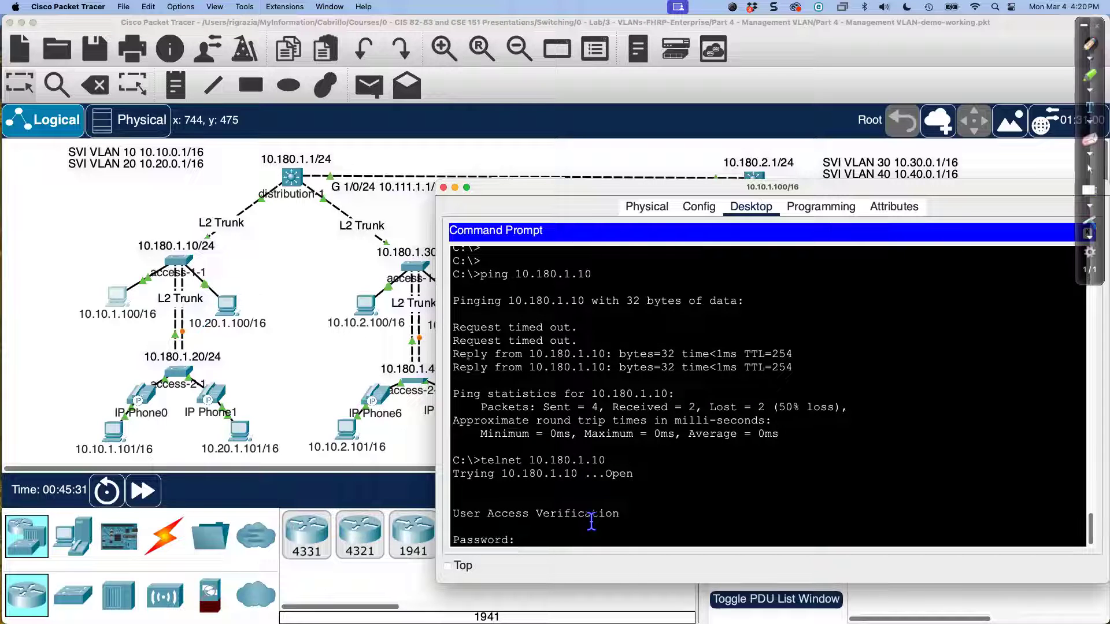
pyautogui.press('Return')
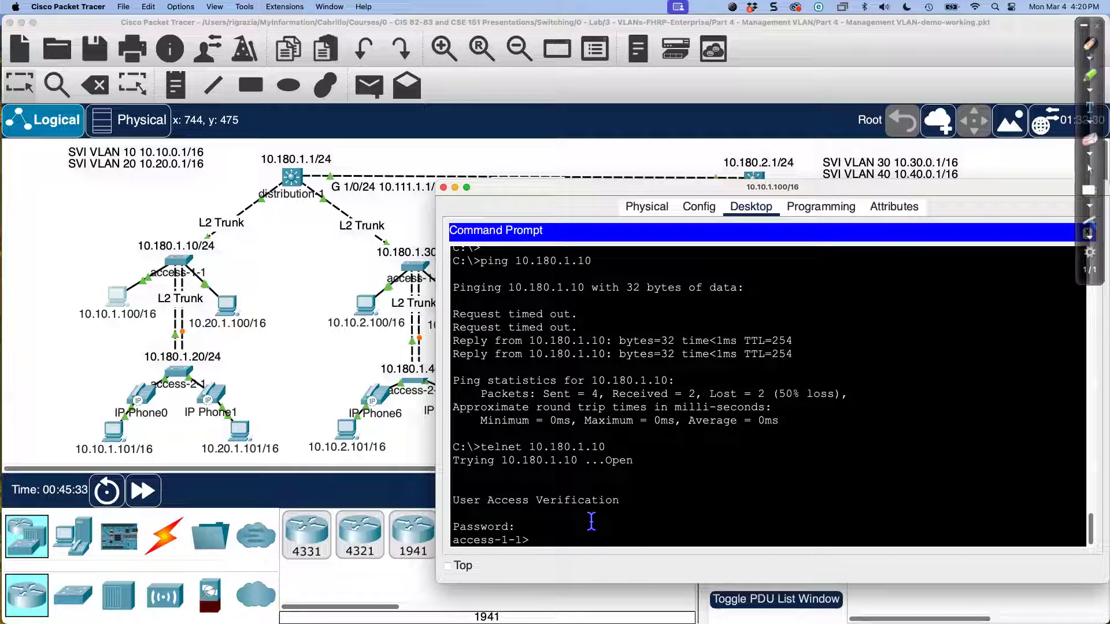
pyautogui.write('e')
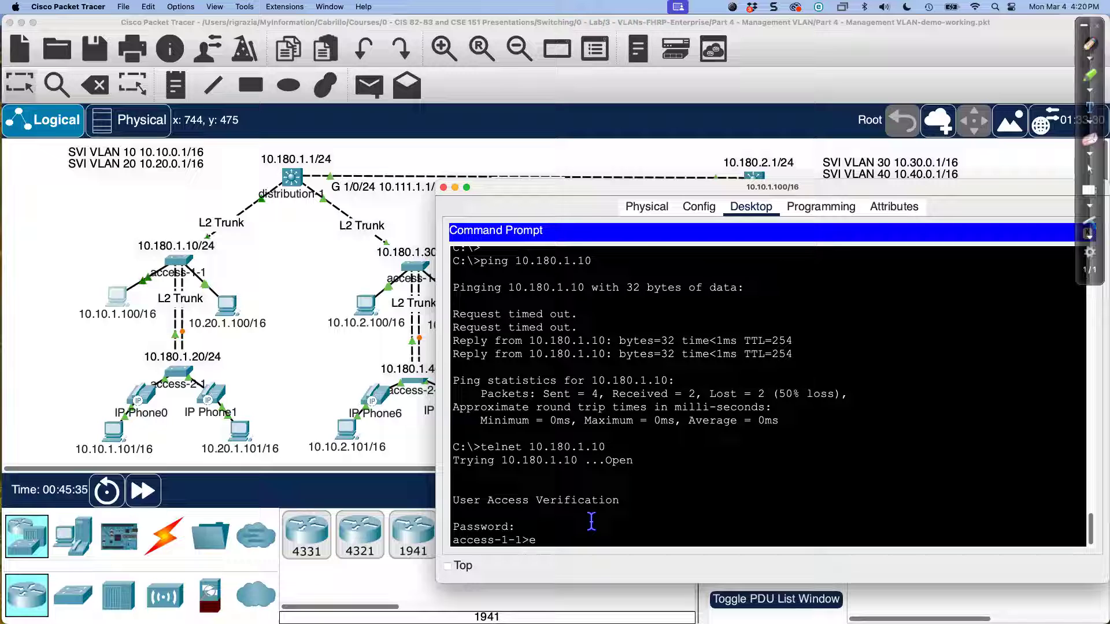
pyautogui.write('xit')
pyautogui.press('Return')
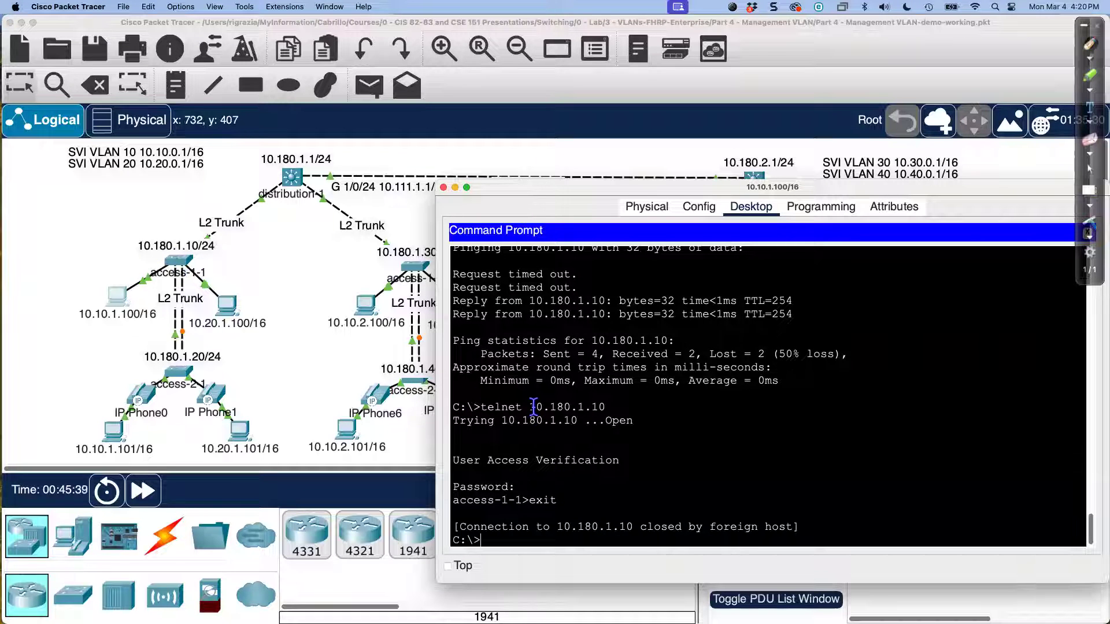
# Step: Move the PC window aside and ping distribution-2 at 10.180.2.1
pyautogui.moveTo(528, 405); pyautogui.dragTo(613, 407)
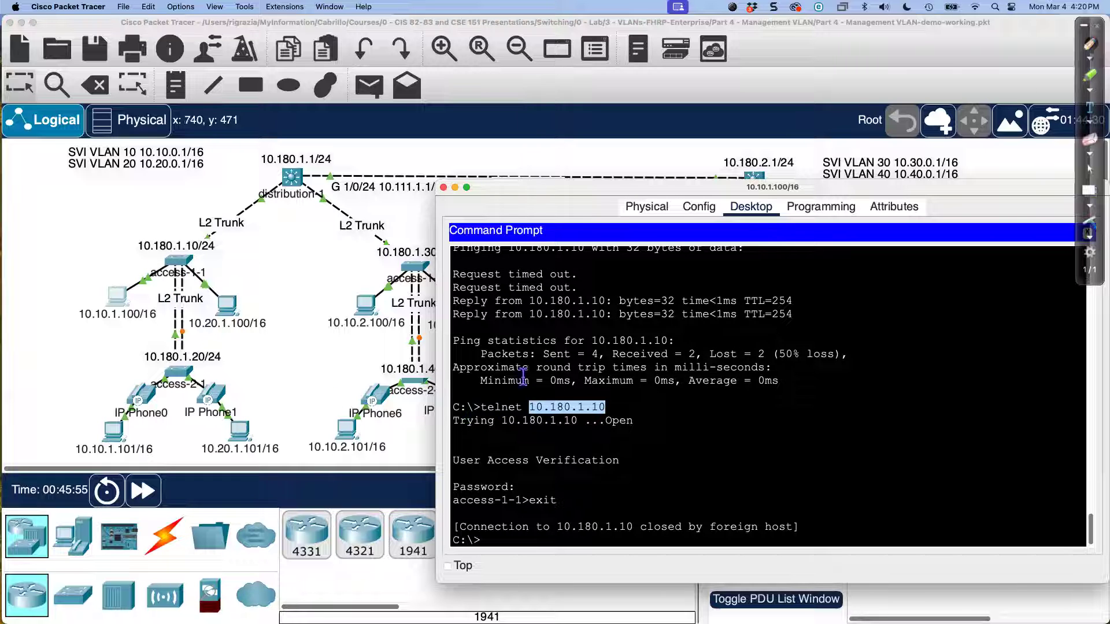
pyautogui.moveTo(587, 188); pyautogui.dragTo(185, 237)
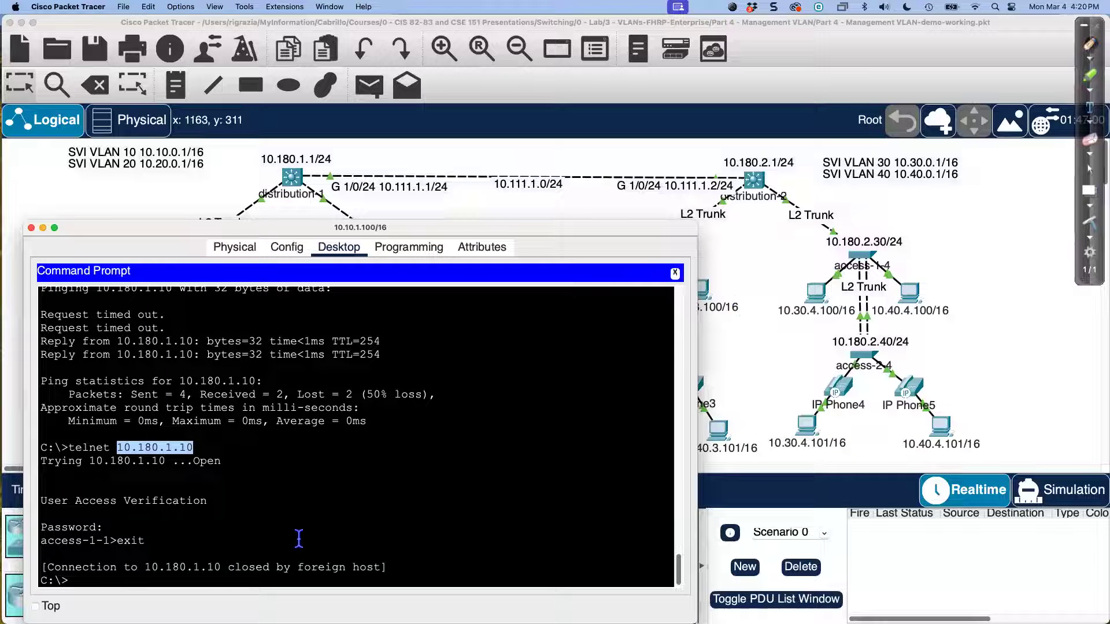
pyautogui.write('ping 10.')
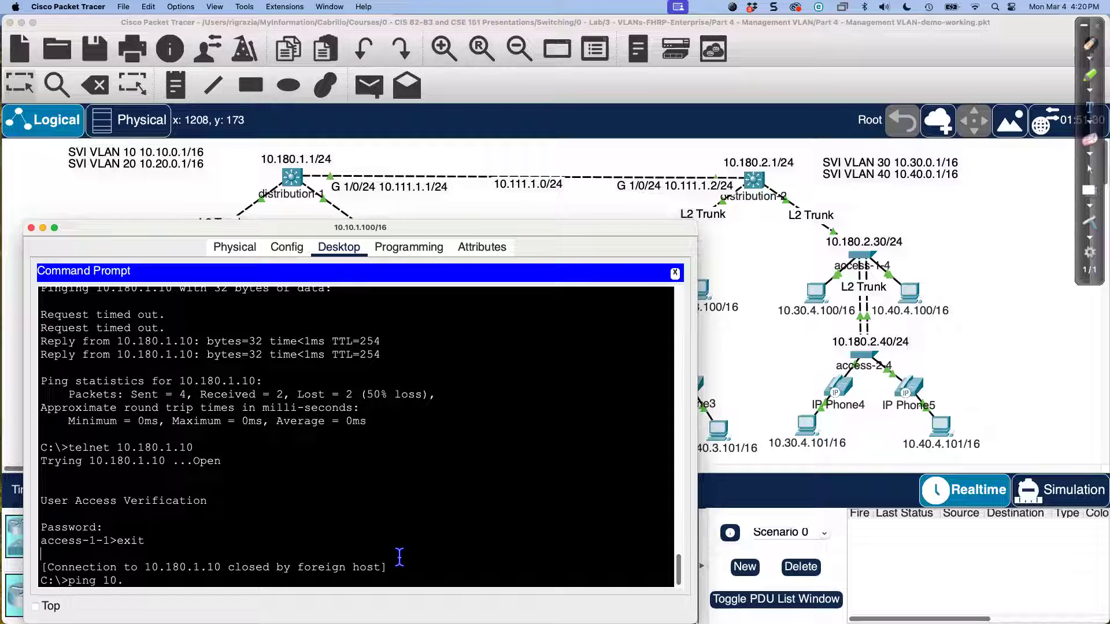
pyautogui.write('1')
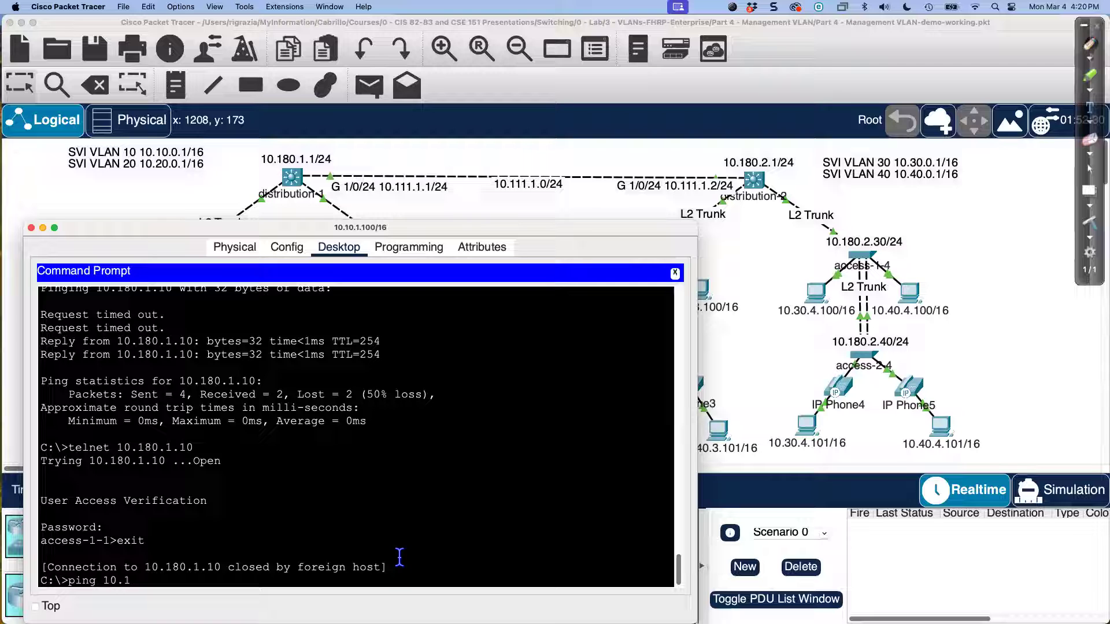
pyautogui.write('80.2.1')
pyautogui.press('Return')
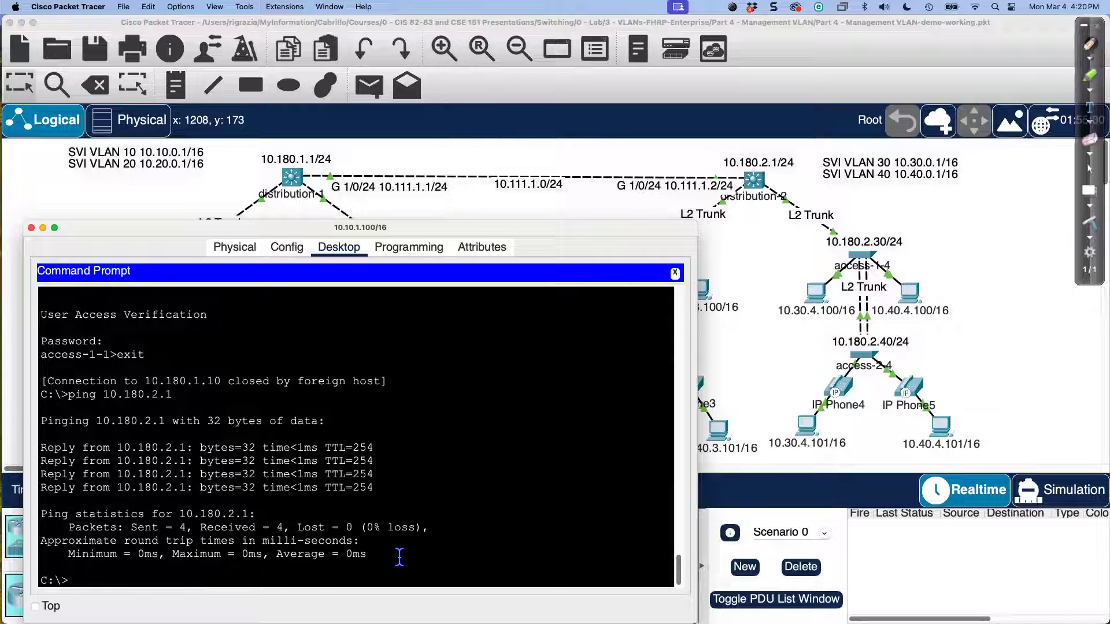
# Step: Turn the recalled ping into telnet 10.180.2.1, log in to distribution-2, then exit
pyautogui.press('Up')
pyautogui.press('Left')
pyautogui.press('Left')
pyautogui.press('Left')
pyautogui.press('Left')
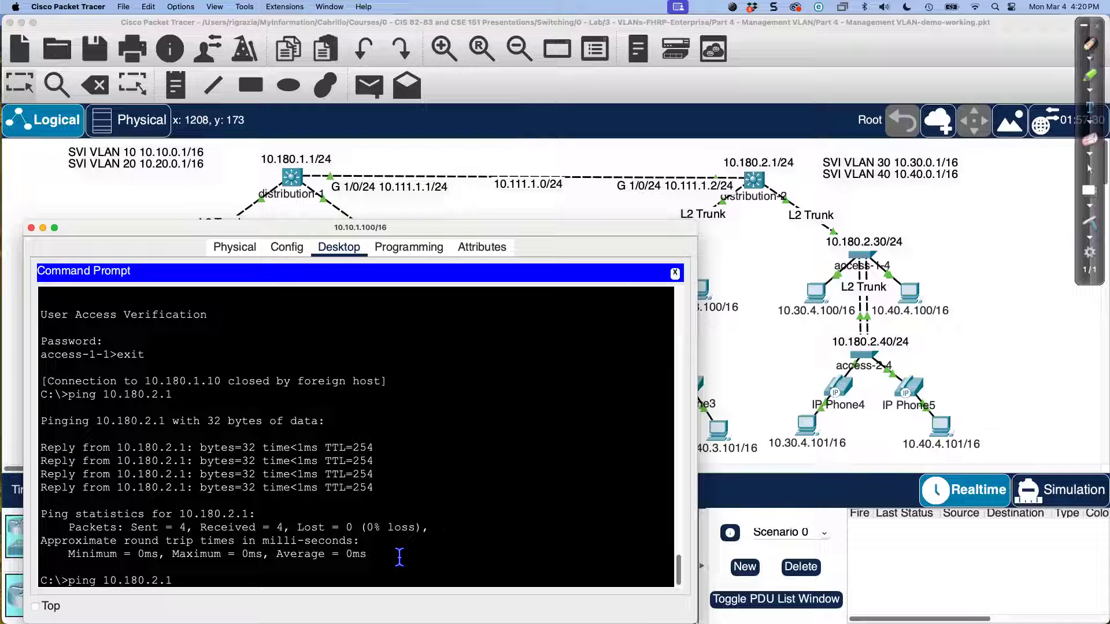
pyautogui.press('Left')
pyautogui.press('Left')
pyautogui.press('Left')
pyautogui.press('Left')
pyautogui.press('Left')
pyautogui.press('Left')
pyautogui.press('Left')
pyautogui.press('BackSpace')
pyautogui.press('BackSpace')
pyautogui.press('BackSpace')
pyautogui.press('BackSpace')
pyautogui.write('telnet')
pyautogui.press('Return')
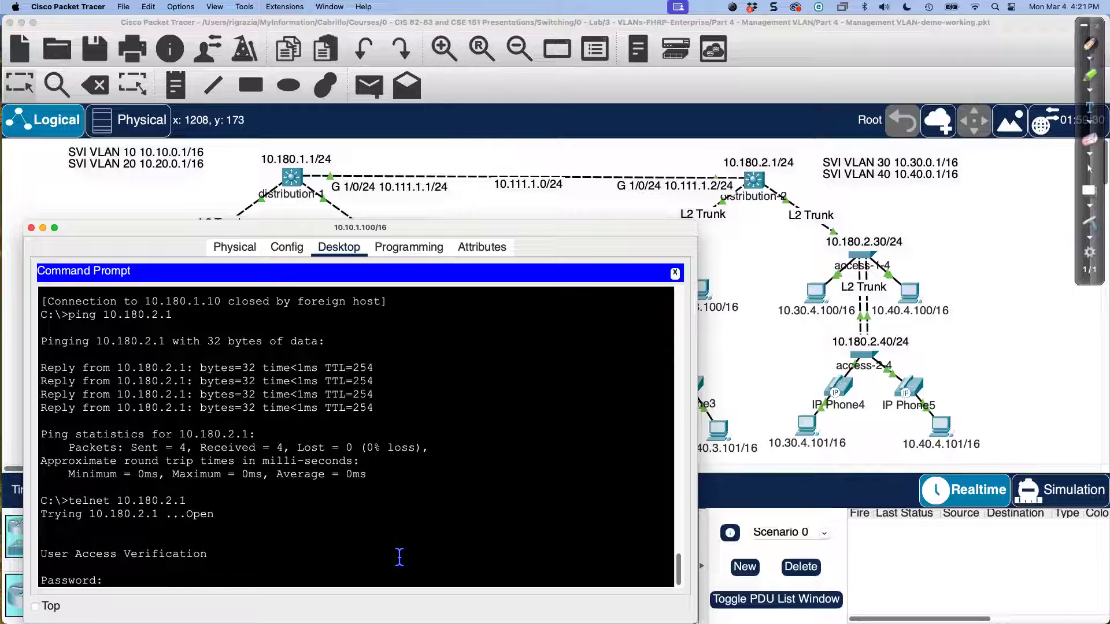
pyautogui.press('Return')
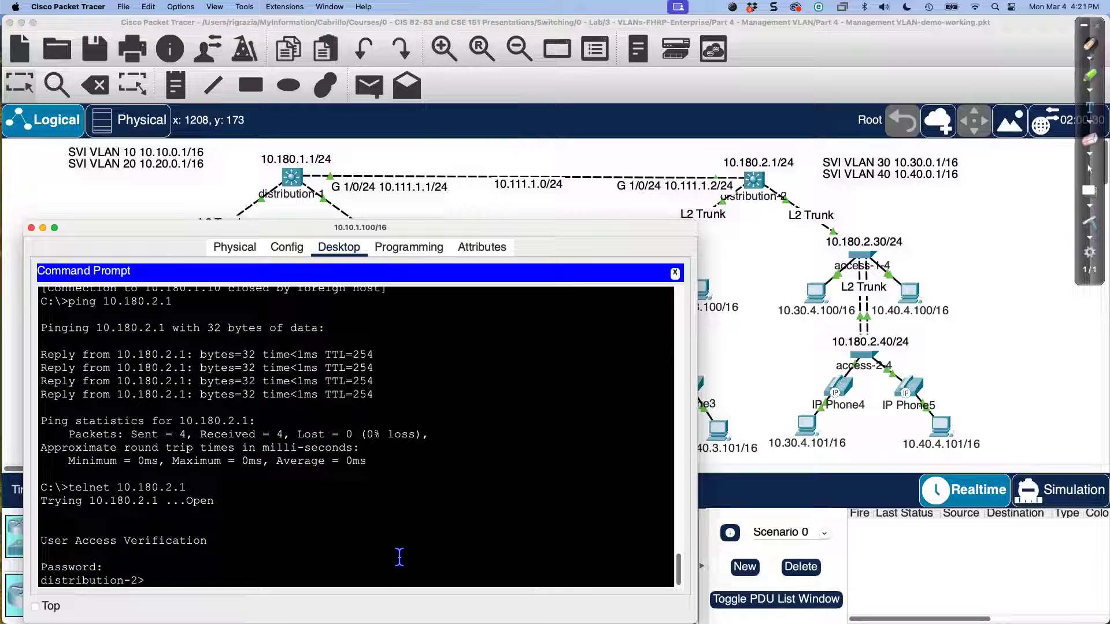
pyautogui.write('exit')
pyautogui.press('Return')
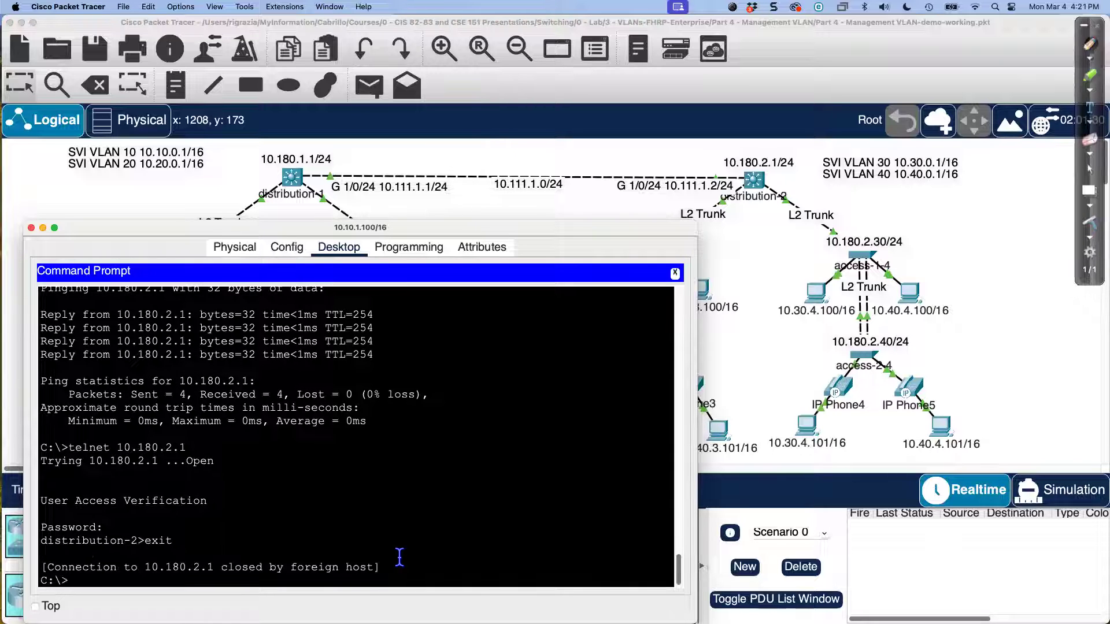
pyautogui.press('Return')
pyautogui.press('Return')
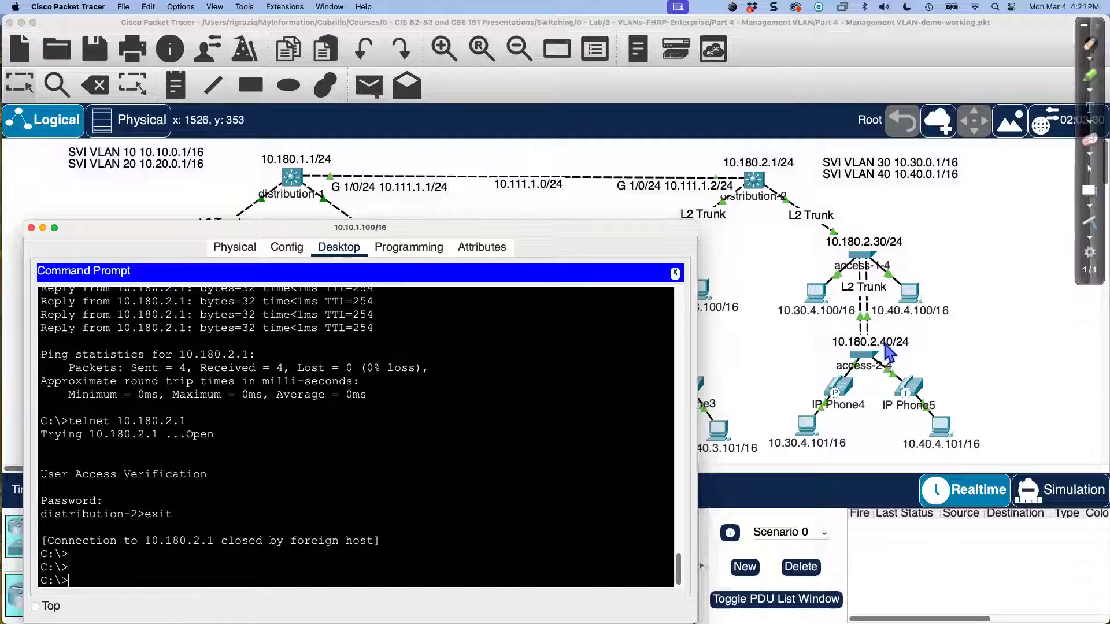
# Step: Ping access-2-4 at 10.180.2.40 twice from the PC, then bring the topology to the front
pyautogui.click(336, 528)
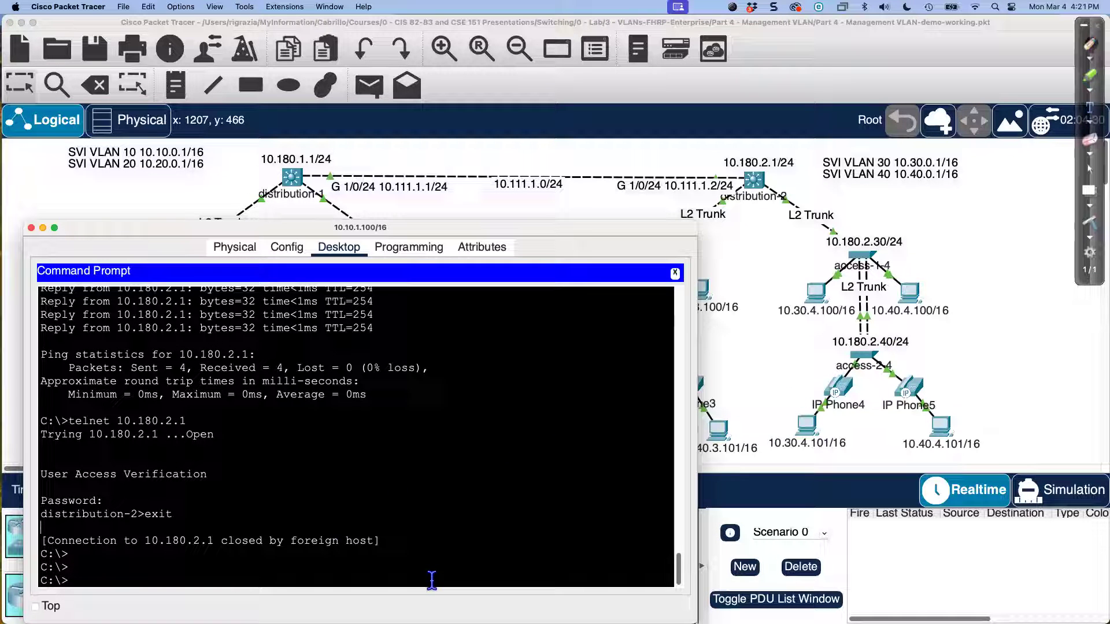
pyautogui.write('ping 10.180.2.40')
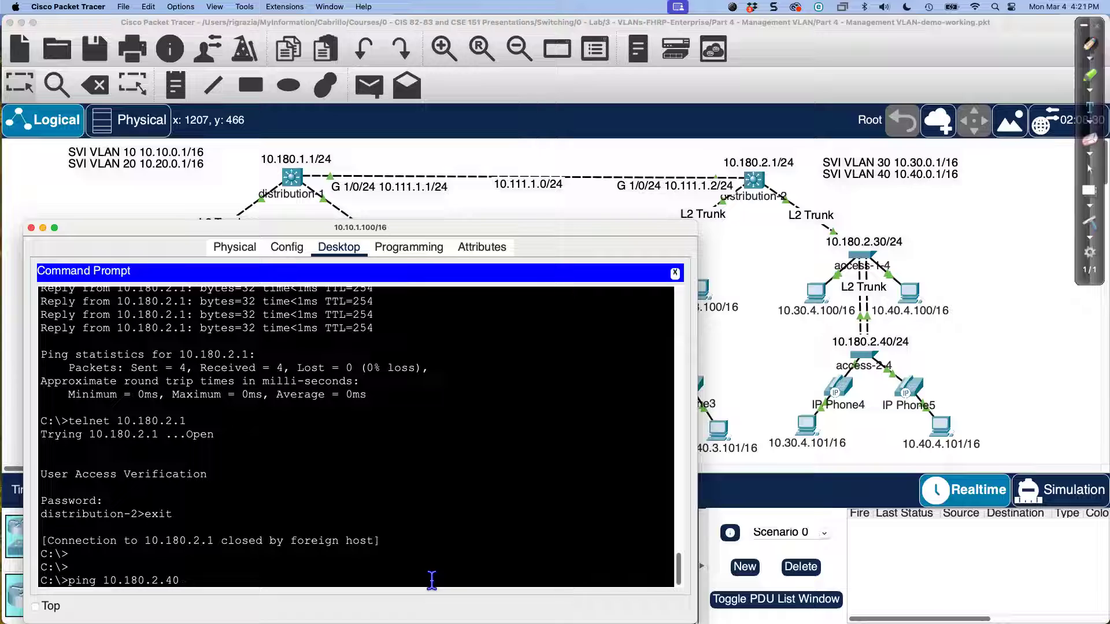
pyautogui.press('Return')
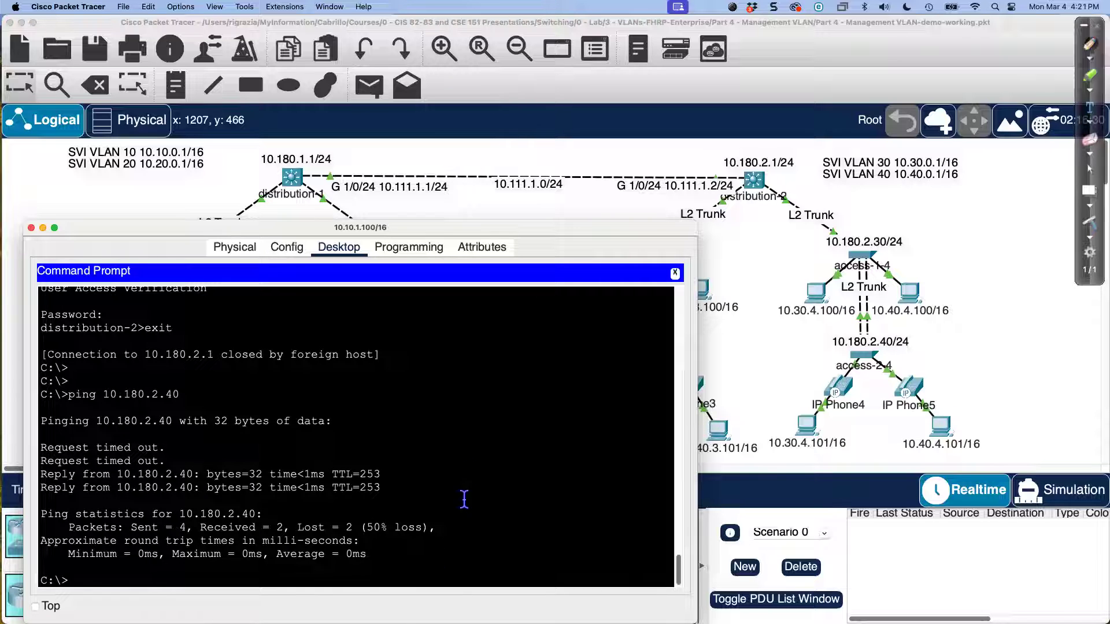
pyautogui.press('Up')
pyautogui.press('Return')
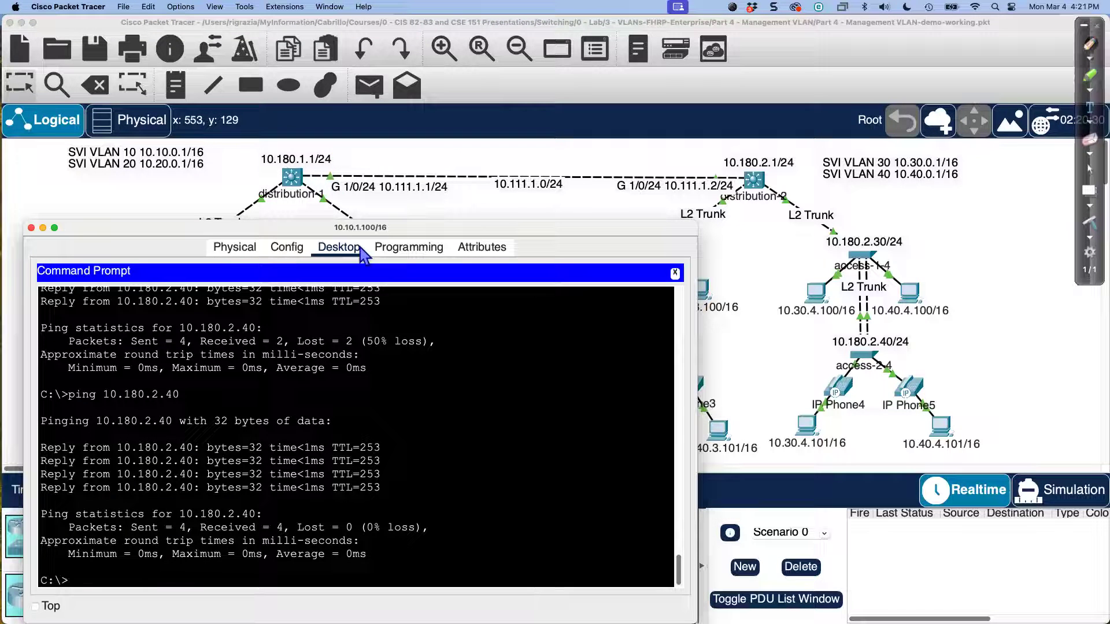
pyautogui.click(433, 212)
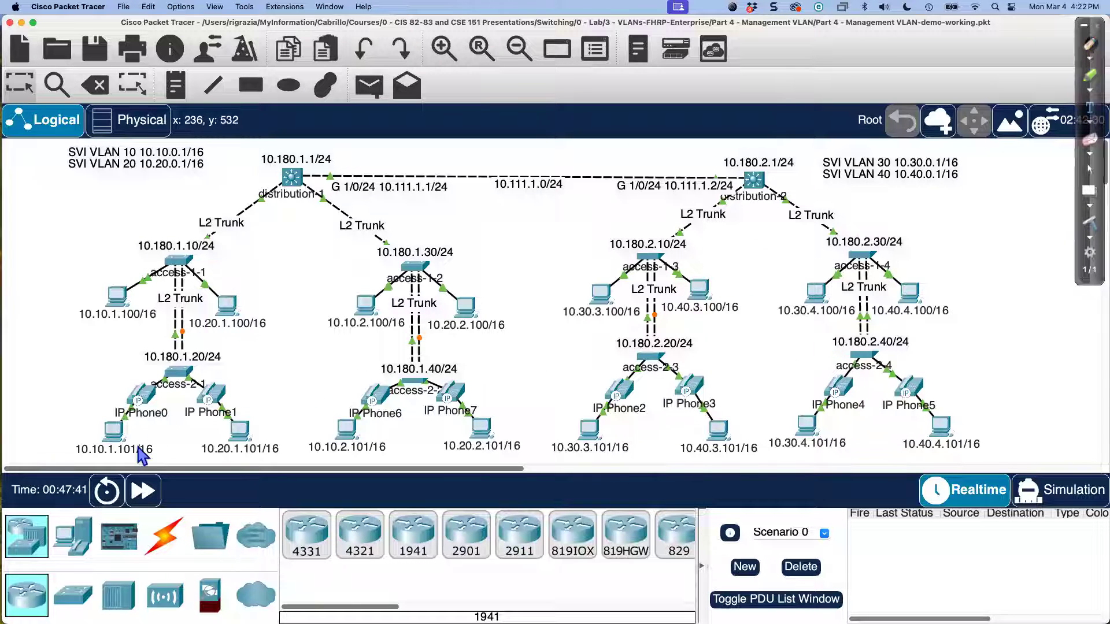
# Step: From the PC's command prompt, telnet to access-2-4 at 10.180.2.40, enter the password, and return to the topology
pyautogui.click(116, 295)
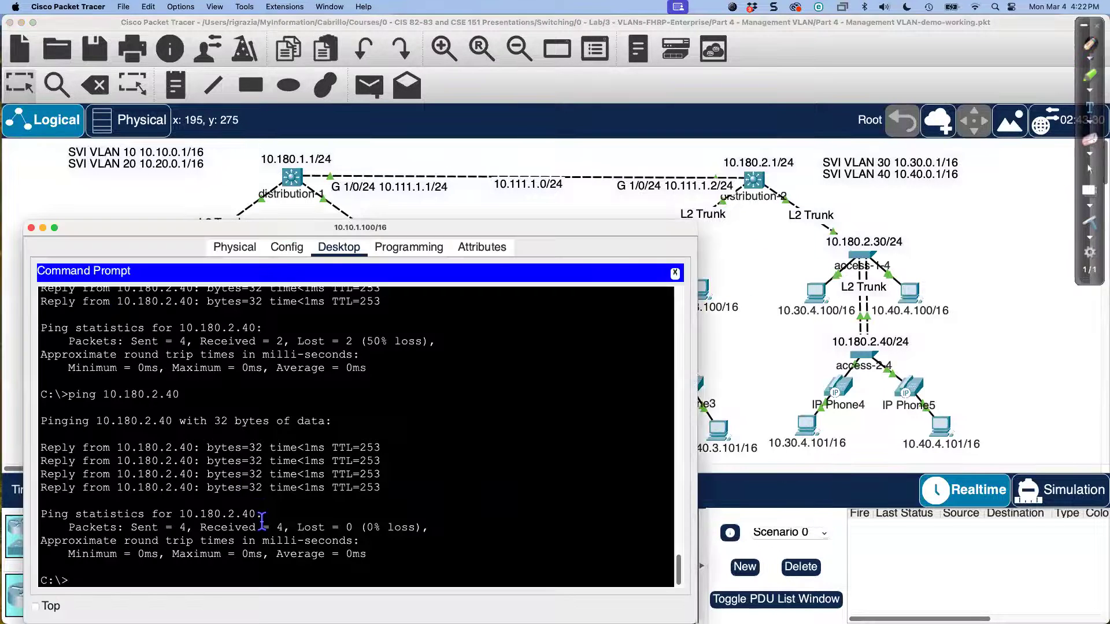
pyautogui.write('t')
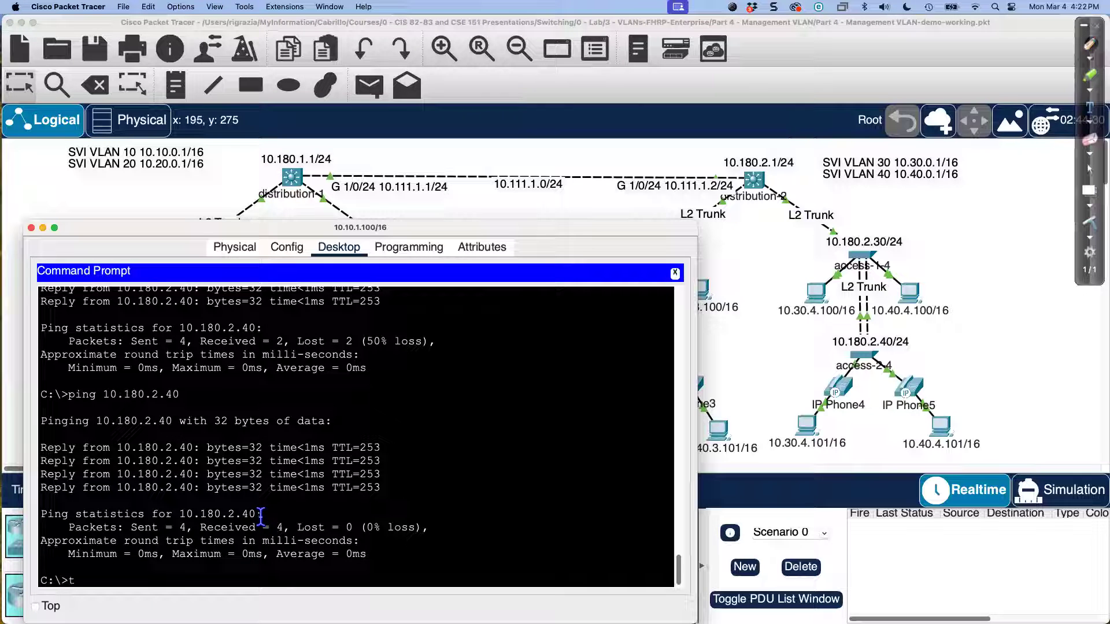
pyautogui.write('elnet 10')
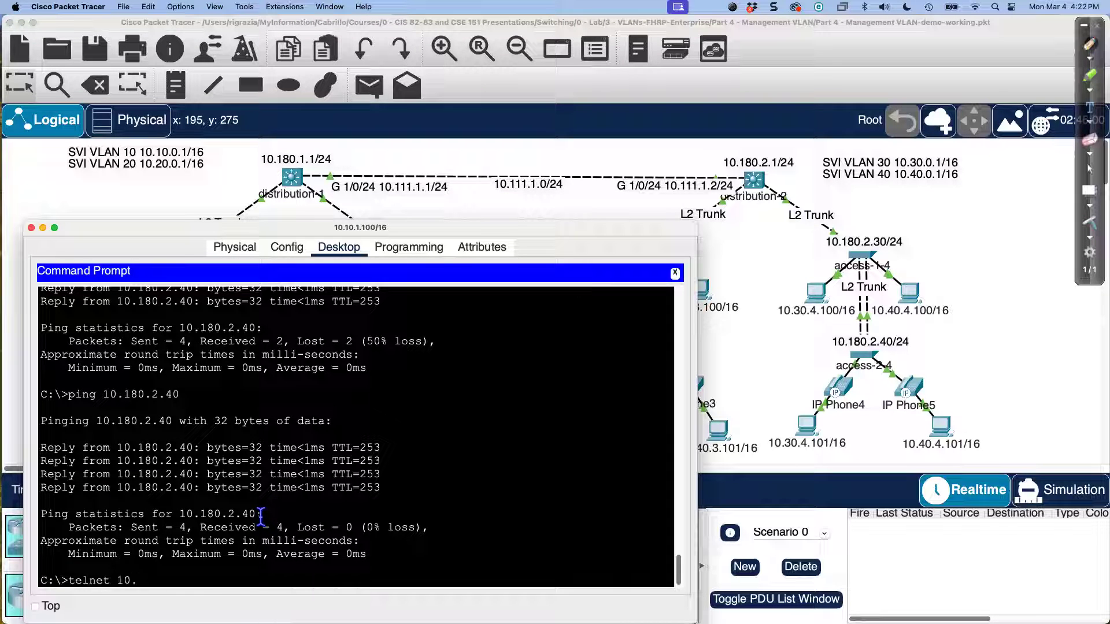
pyautogui.write('.180.2.40')
pyautogui.press('Return')
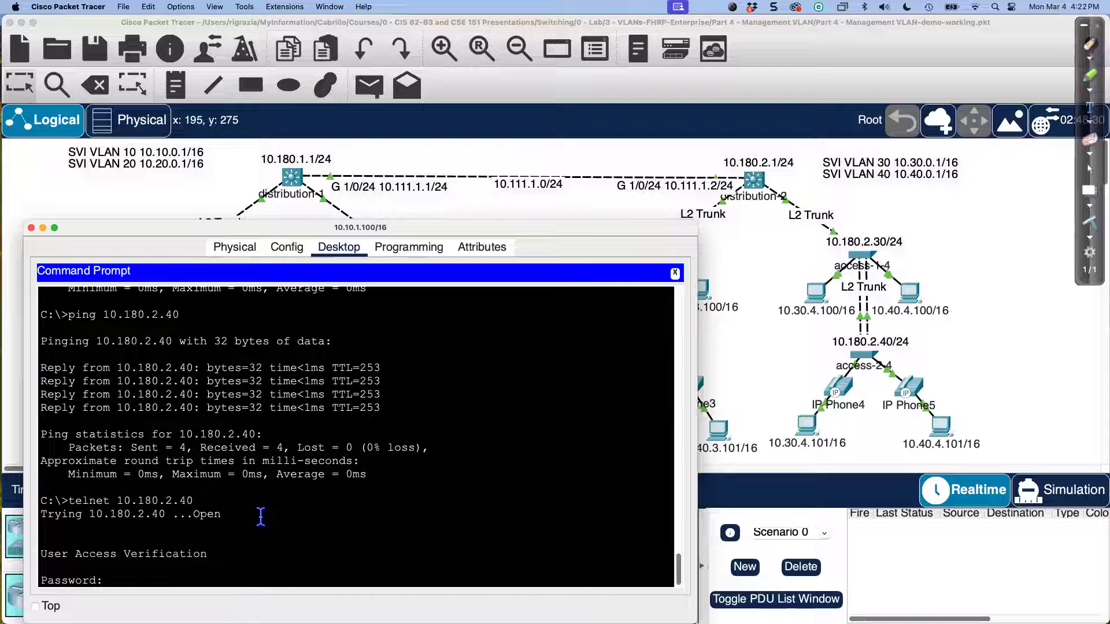
pyautogui.write('cisco')
pyautogui.press('Return')
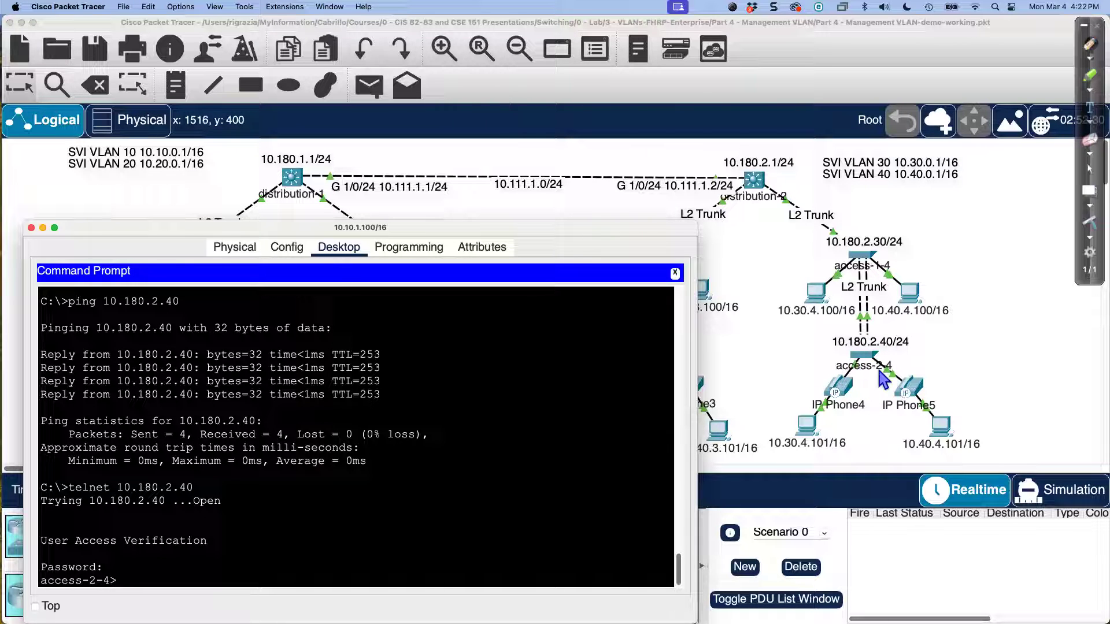
pyautogui.click(548, 205)
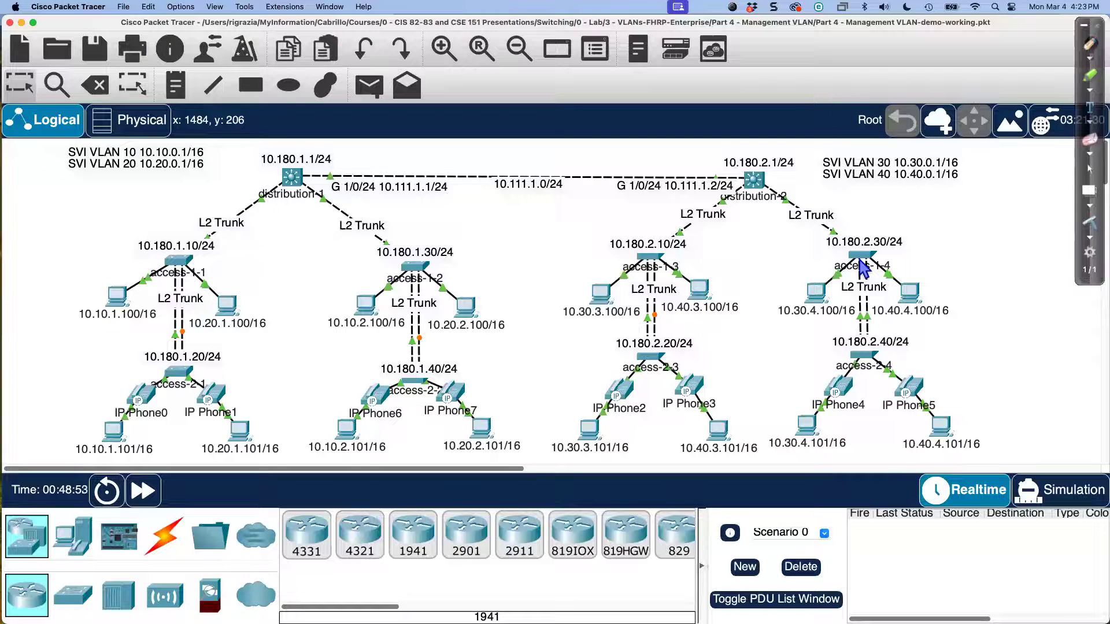
pyautogui.moveTo(861, 267)
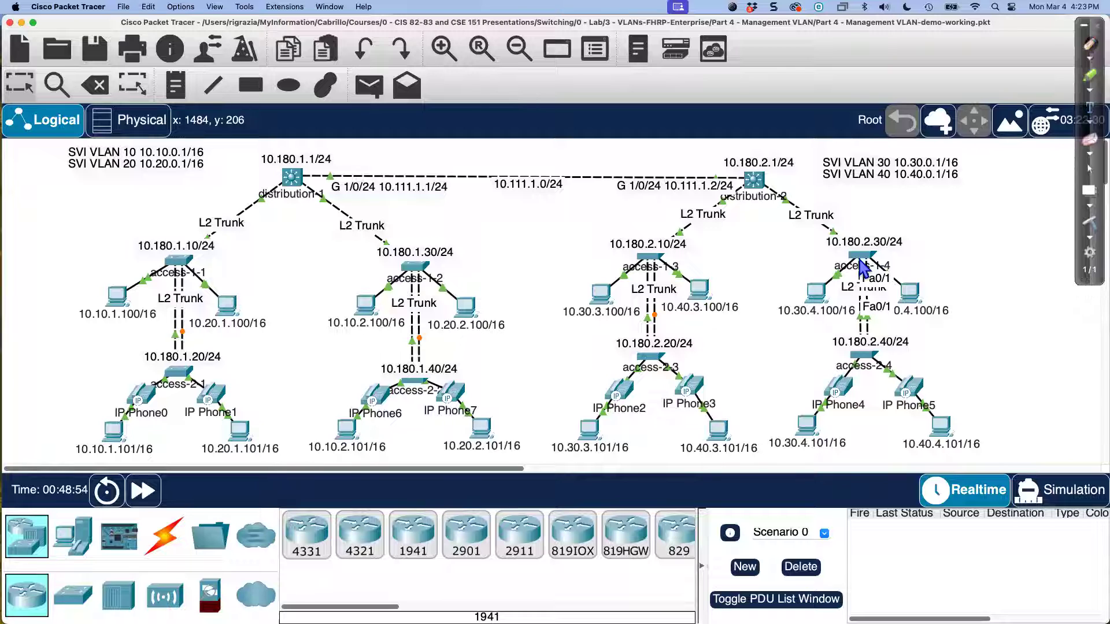